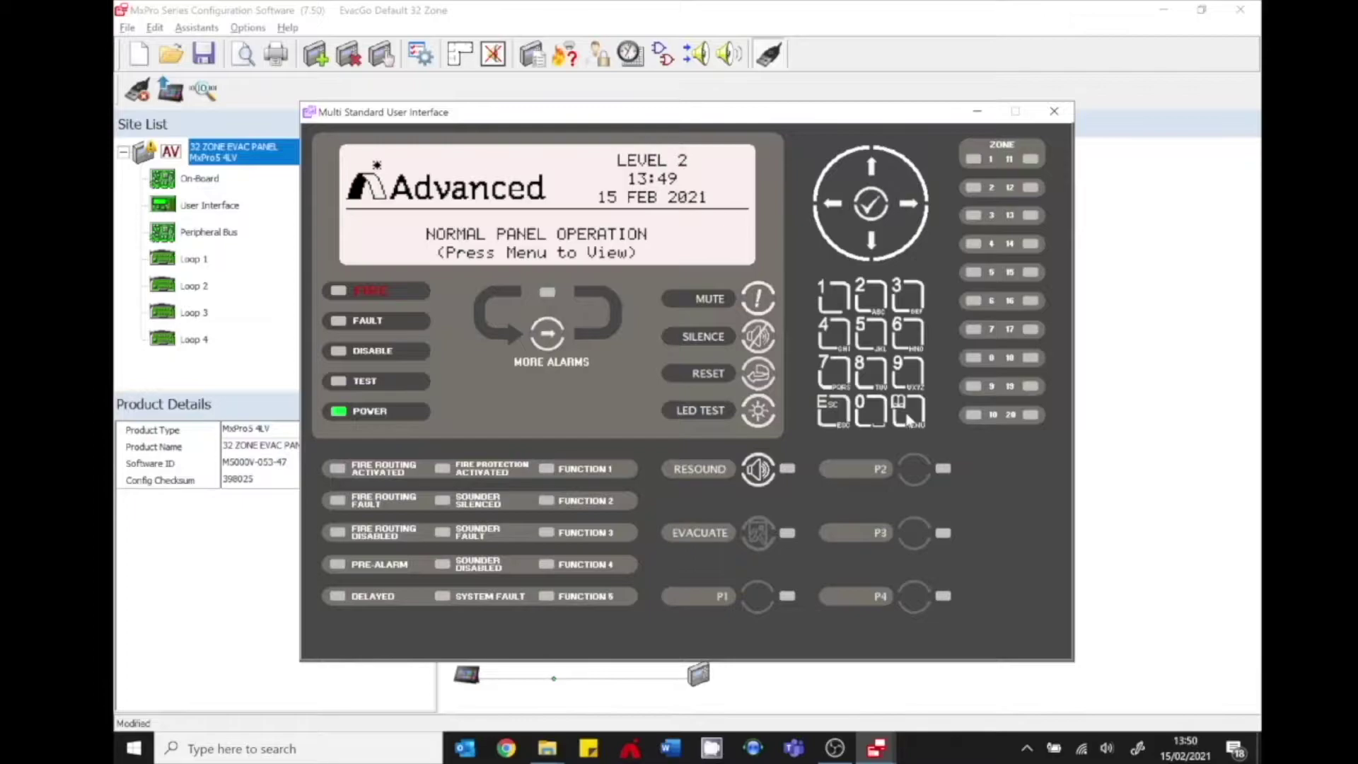
Open the panel's level 2 menu, move to TEST and enter it.
click(908, 419)
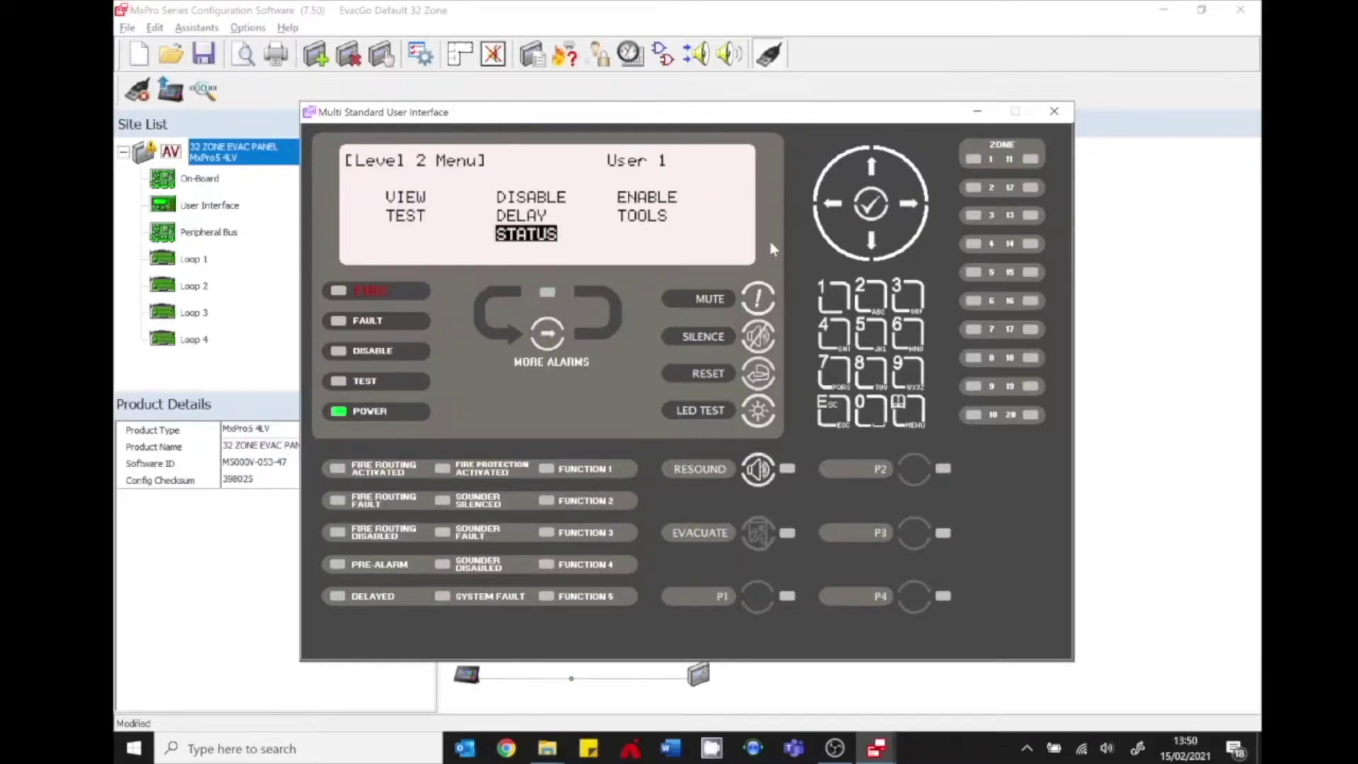
click(855, 226)
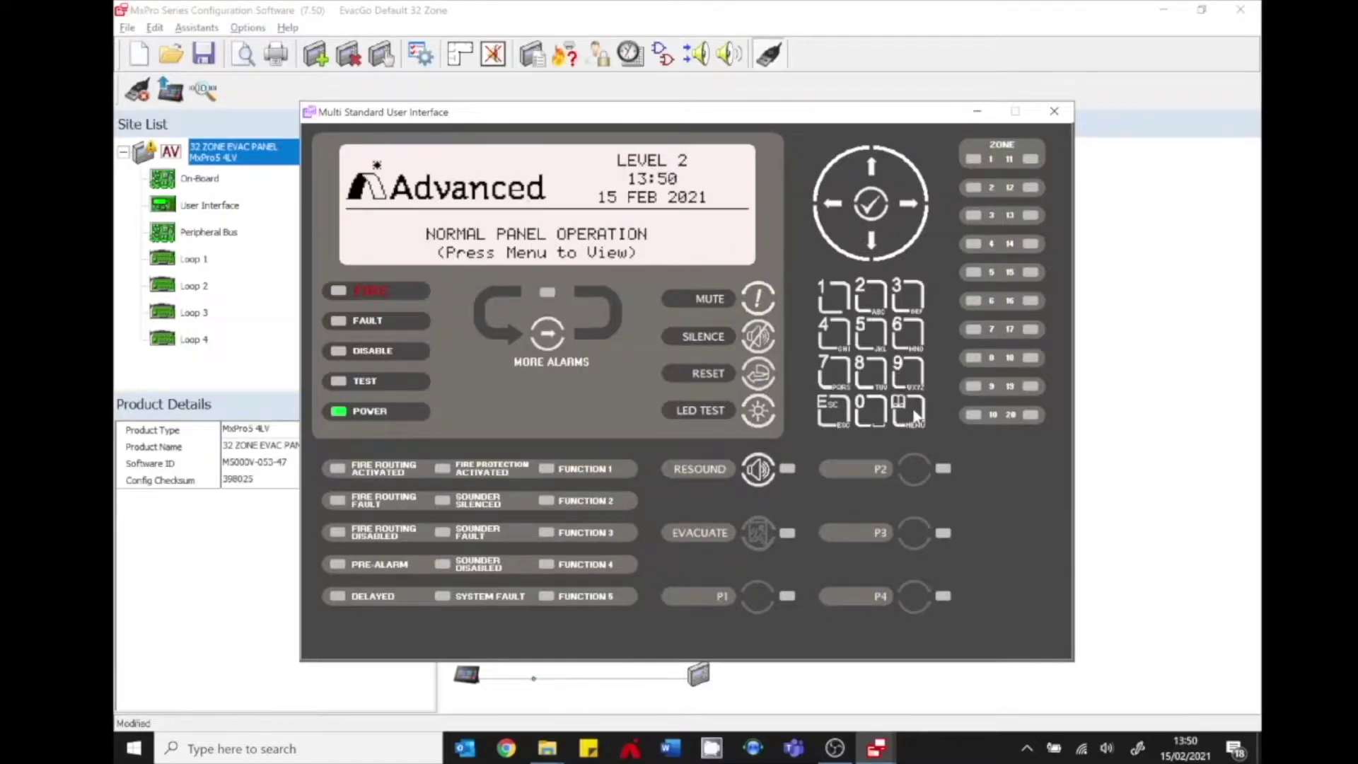
click(908, 418)
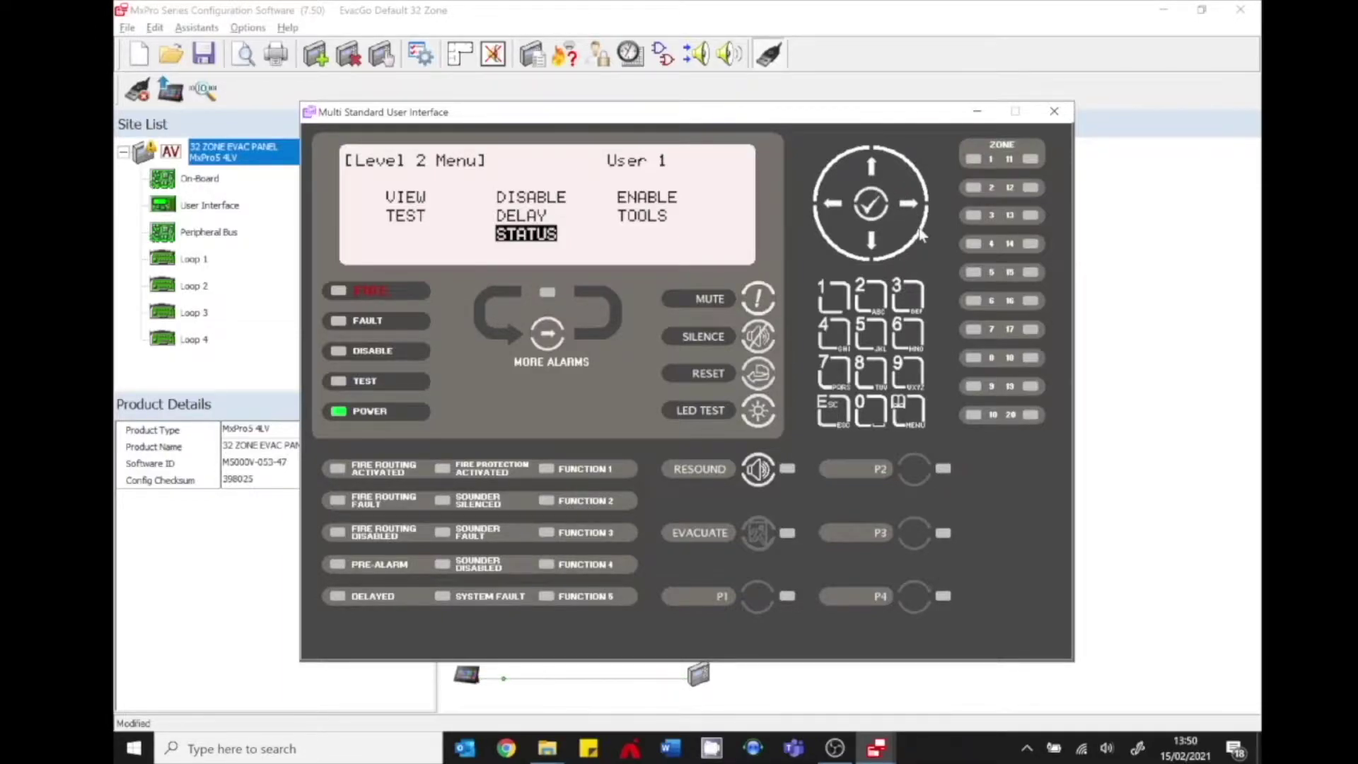
click(872, 167)
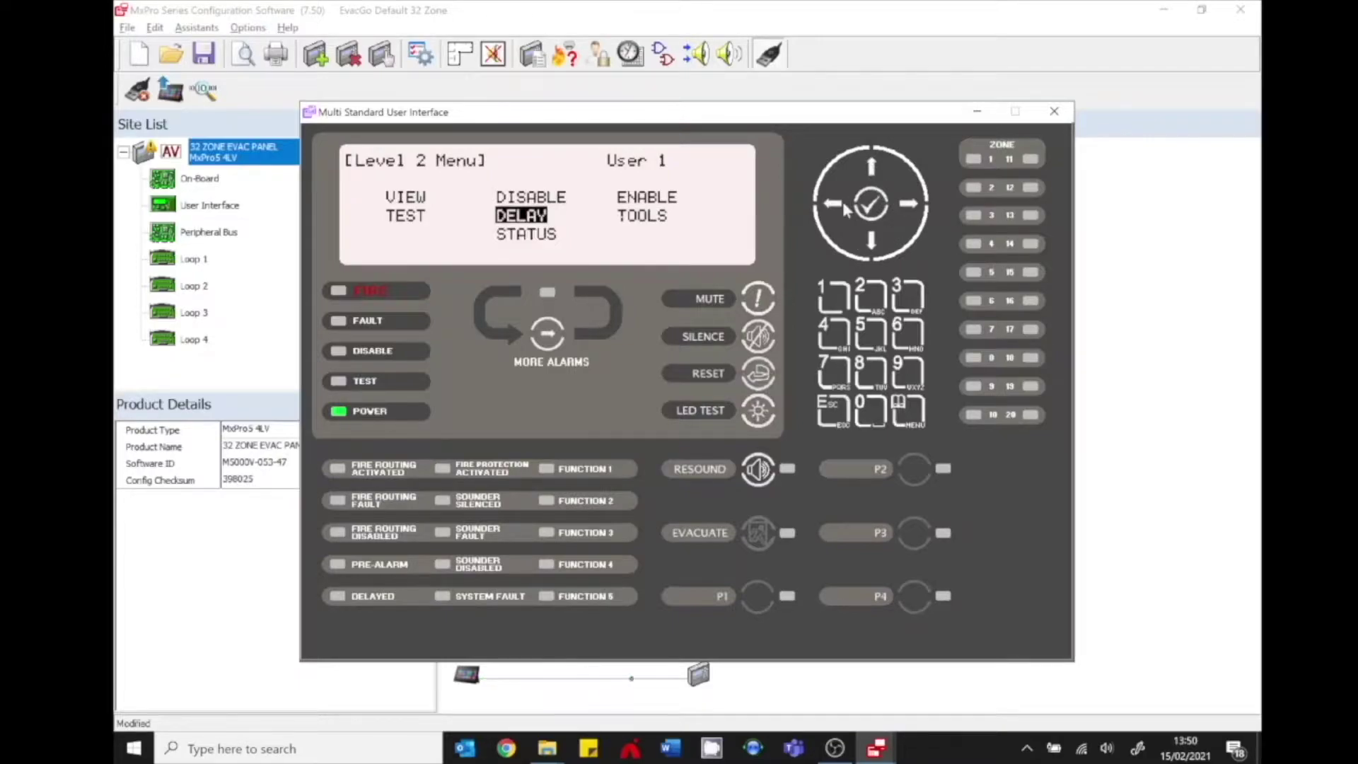
click(833, 206)
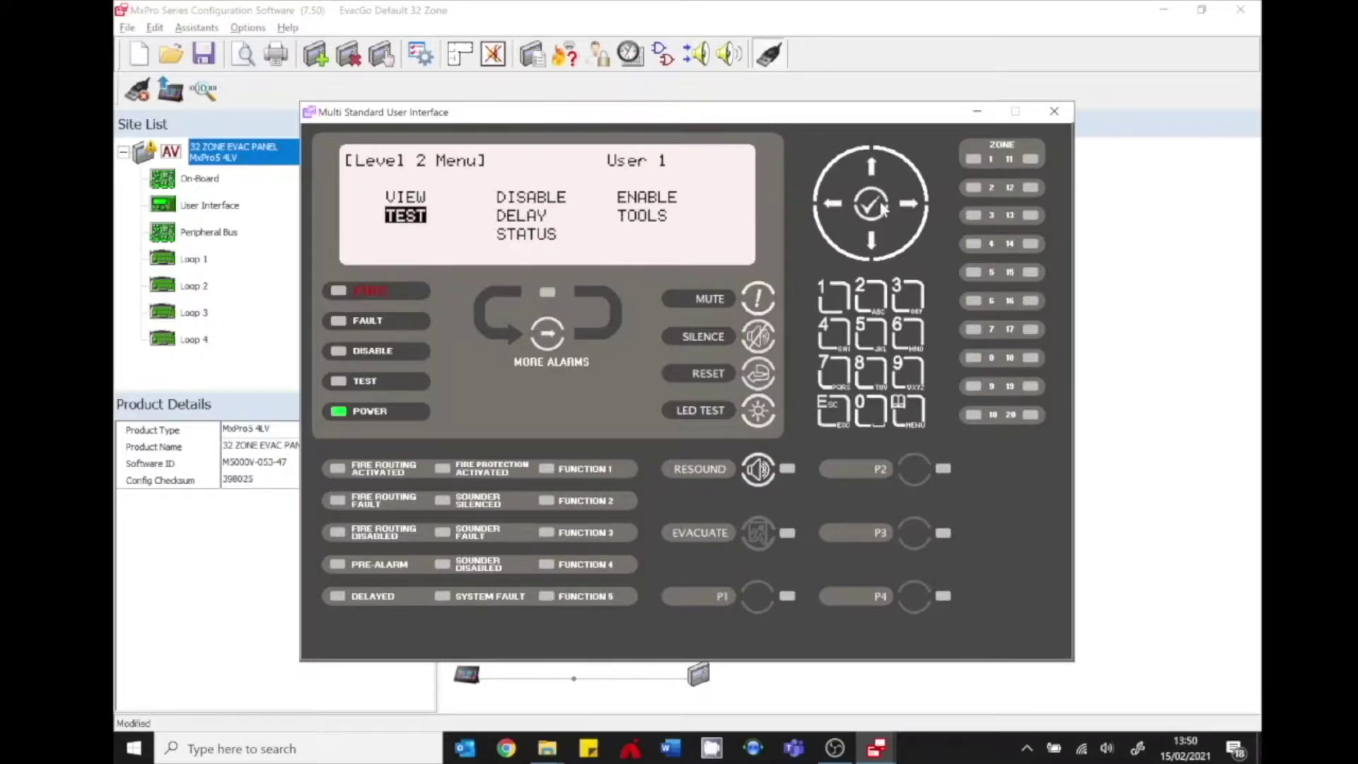
click(882, 207)
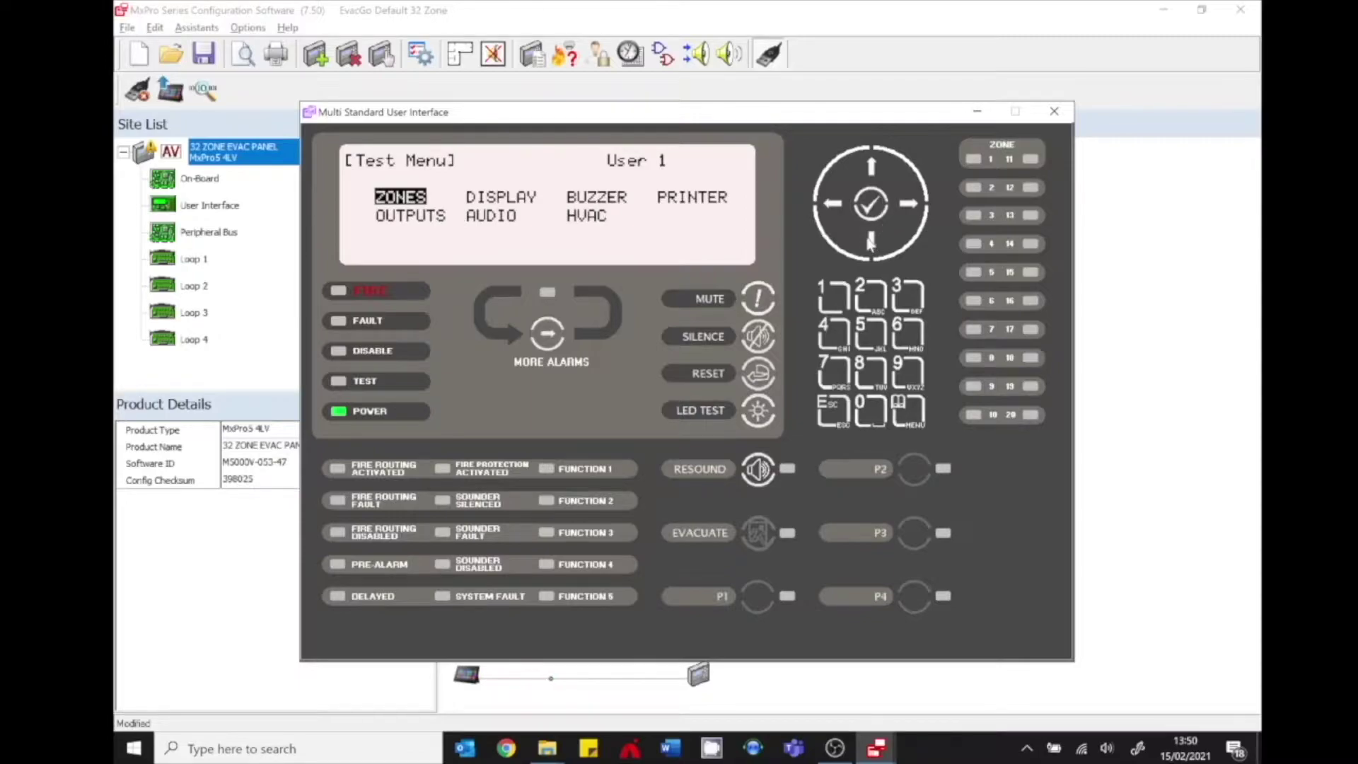
Select OUTPUTS and unlock it with the access password to list the output zones.
click(872, 242)
click(873, 206)
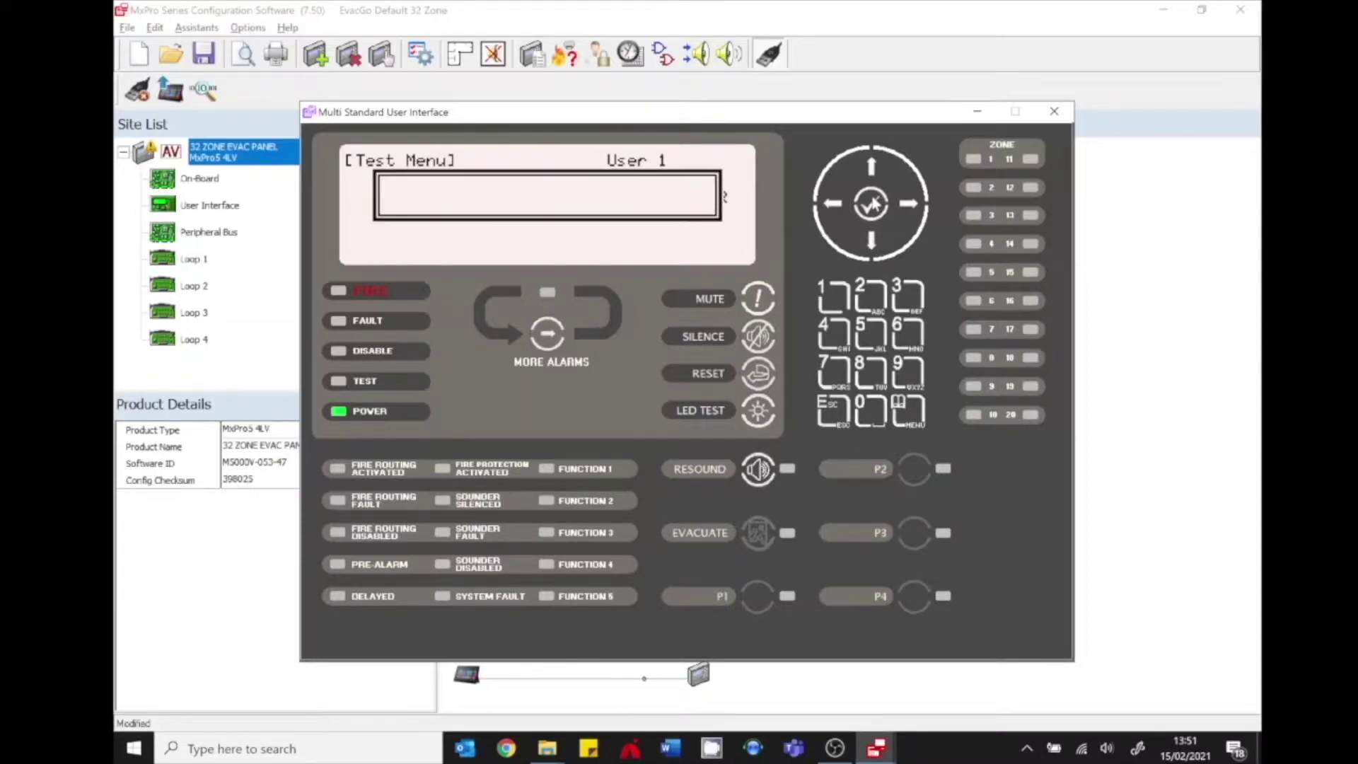
click(908, 347)
click(913, 337)
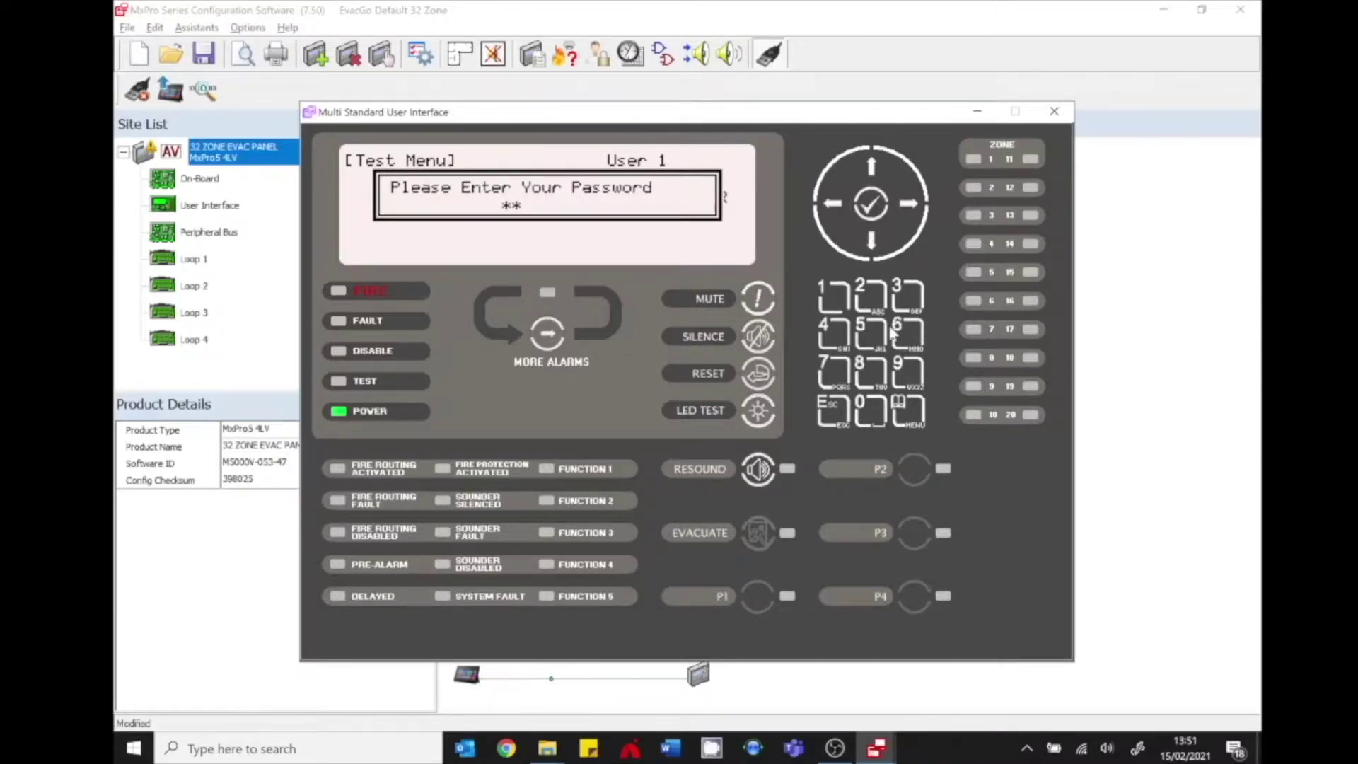
click(874, 332)
click(835, 332)
click(872, 206)
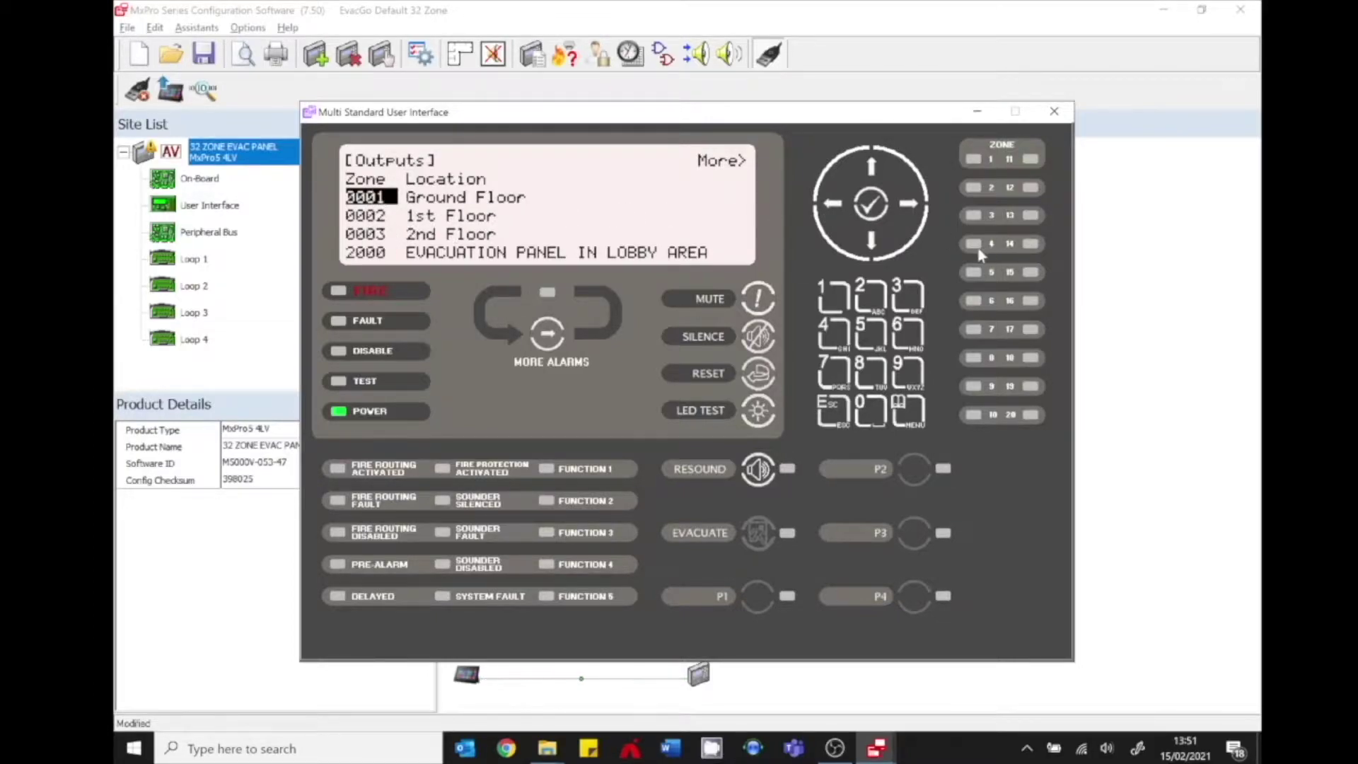
Test the Flat/Apartment 004 sounder in zone 0001 Ground Floor, then return to the zone list.
click(917, 206)
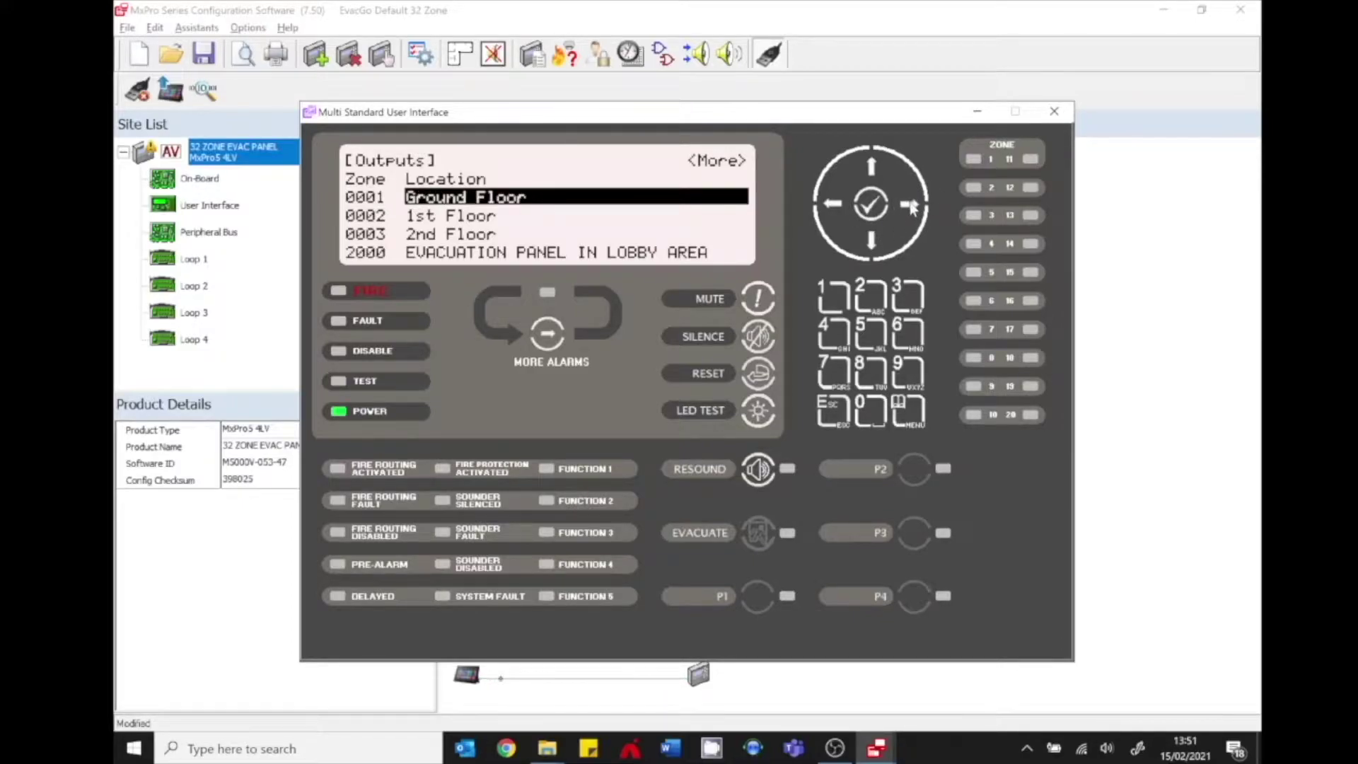
click(916, 205)
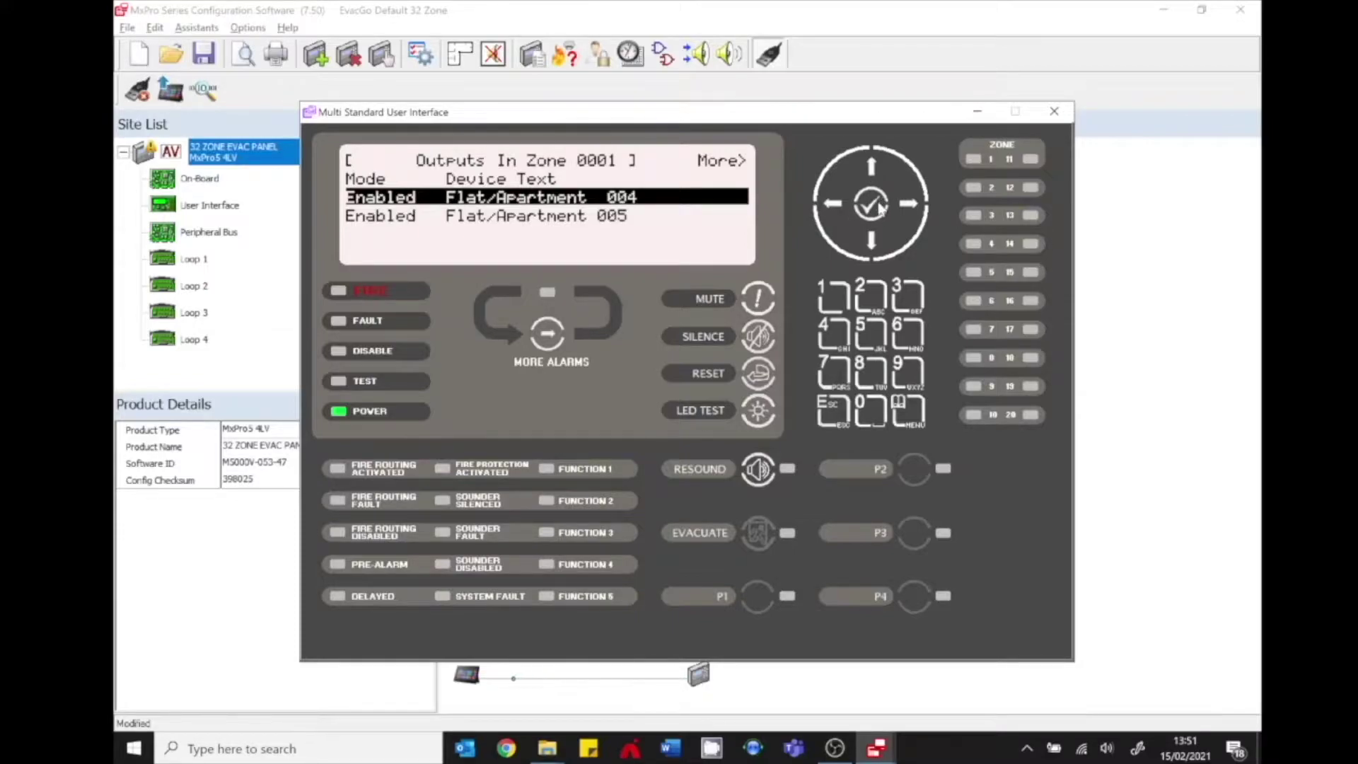
click(880, 207)
click(875, 241)
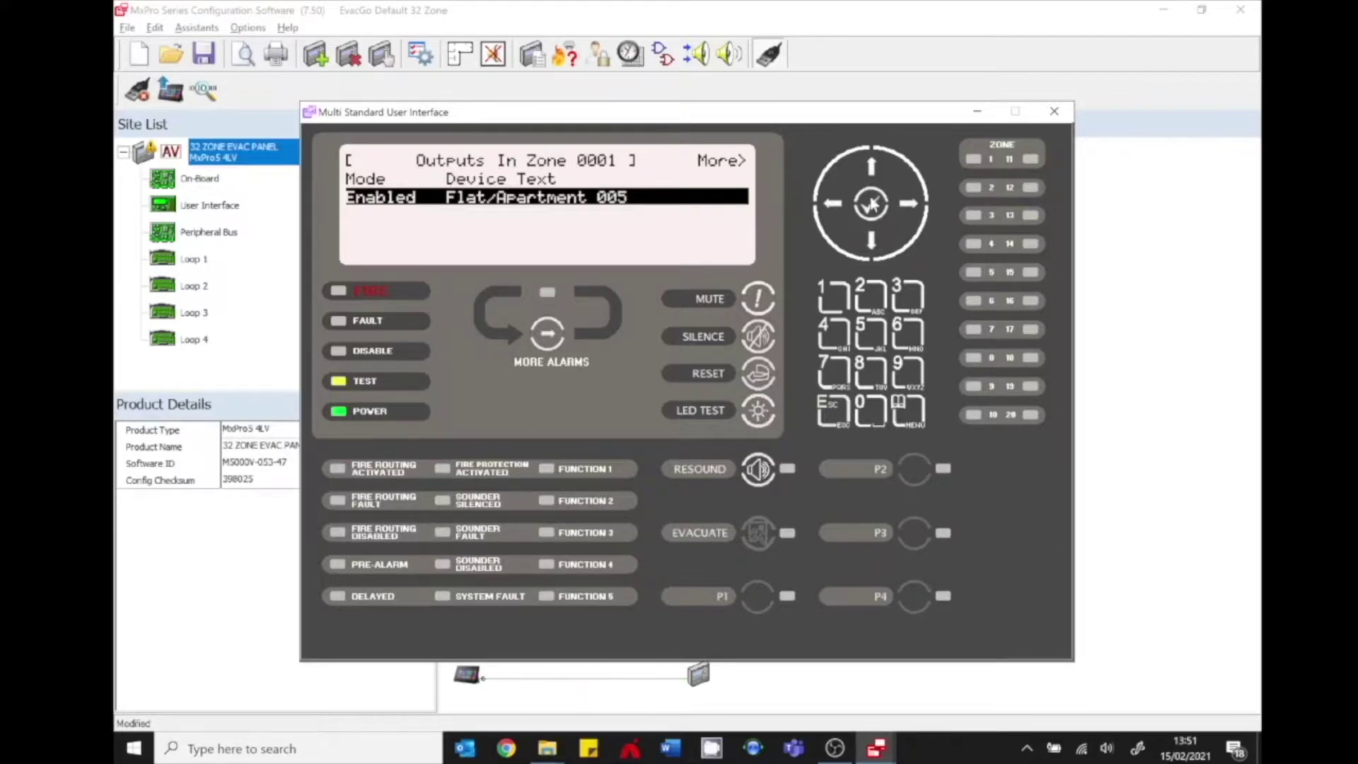
click(840, 207)
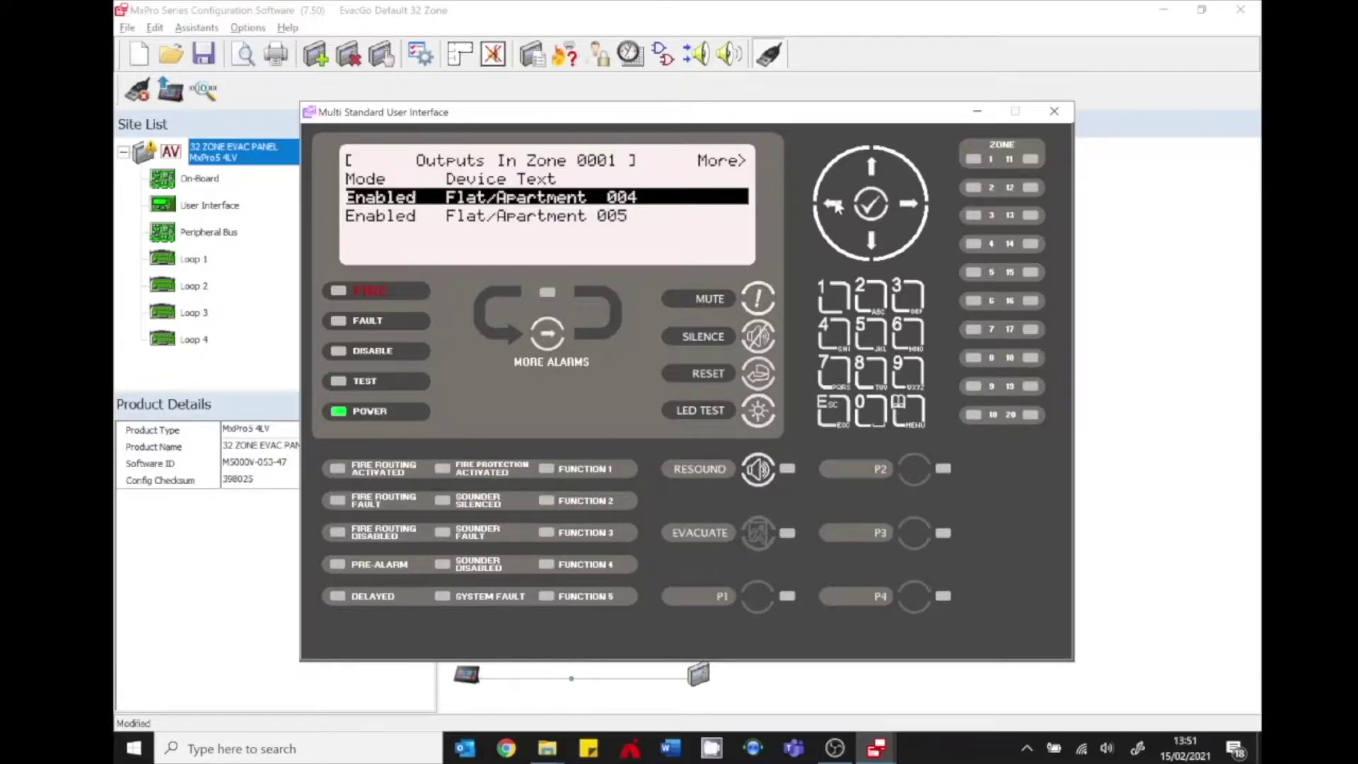
click(835, 206)
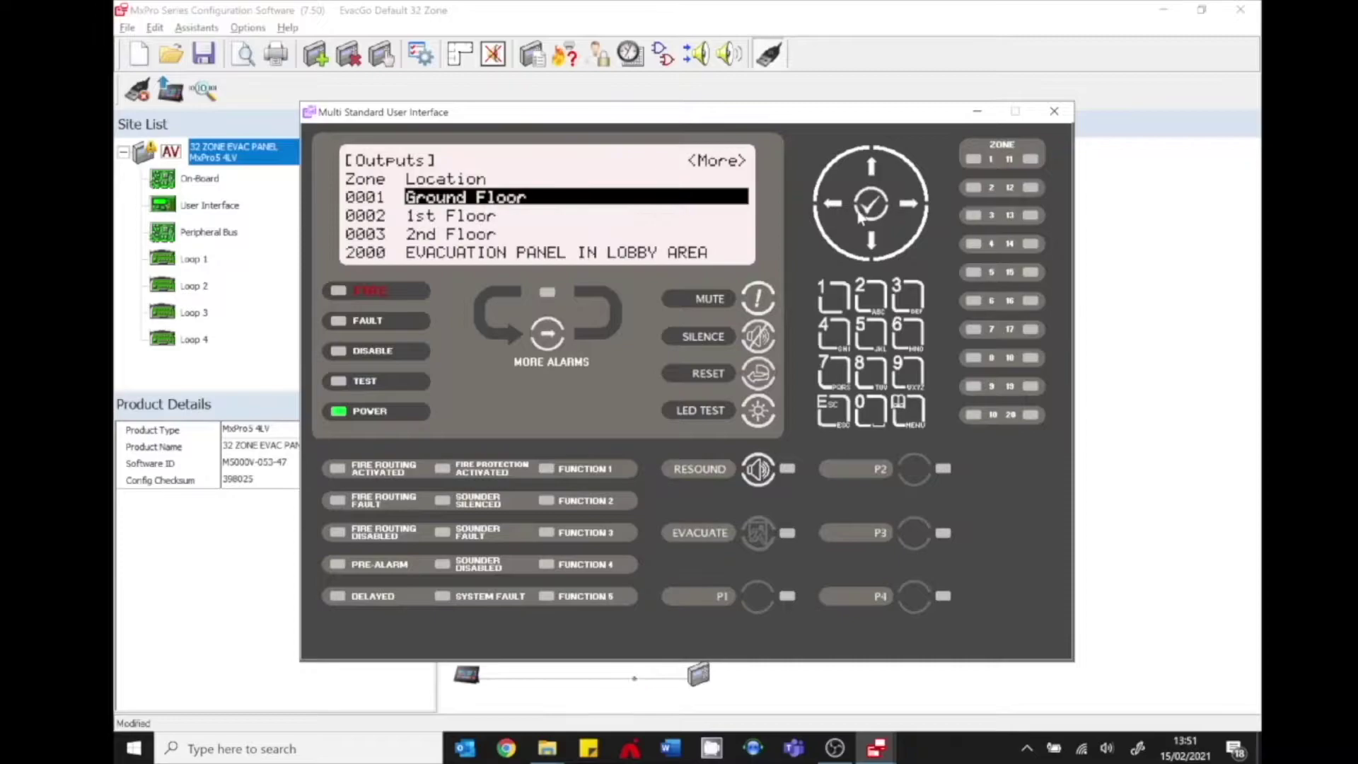
Test the Flat/Apartment 106 sounder in zone 0002 1st Floor, then back out to the Test Menu.
click(874, 240)
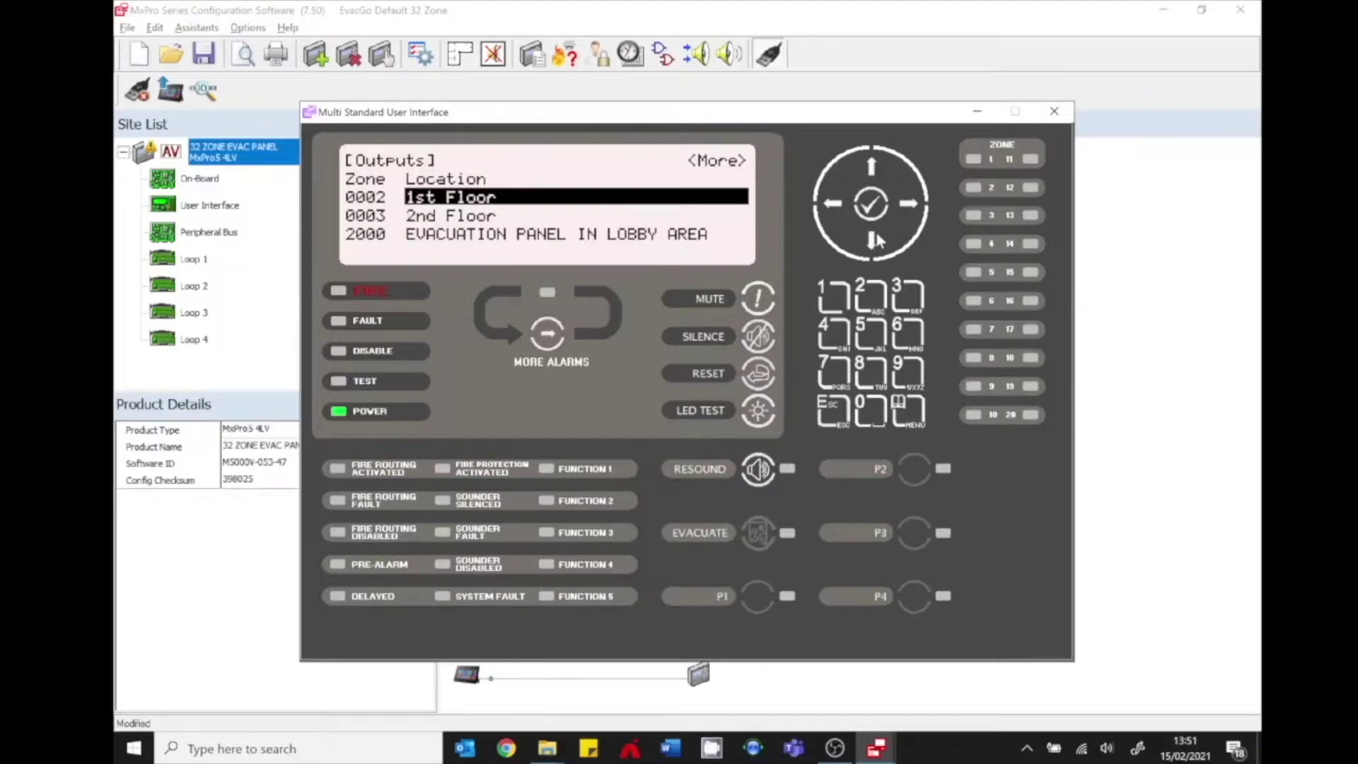
click(908, 205)
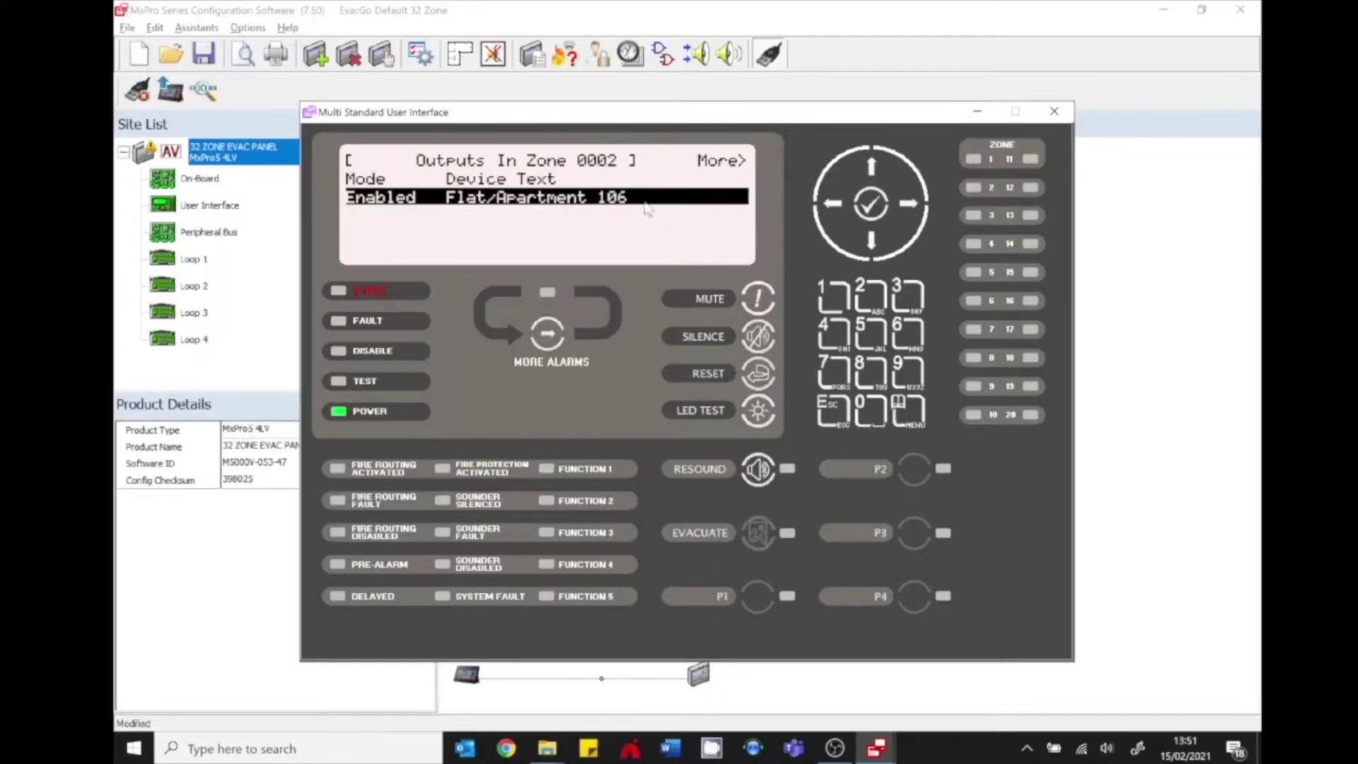
click(874, 205)
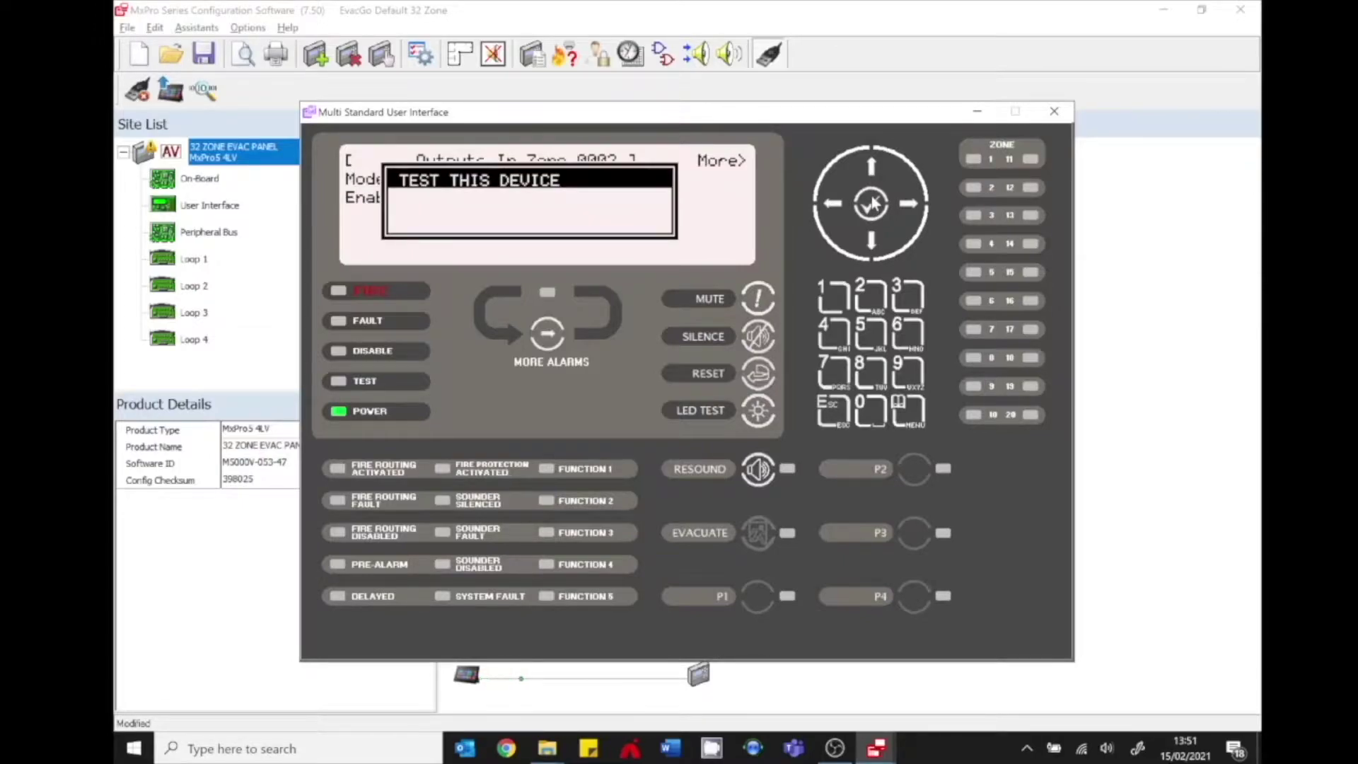
click(874, 206)
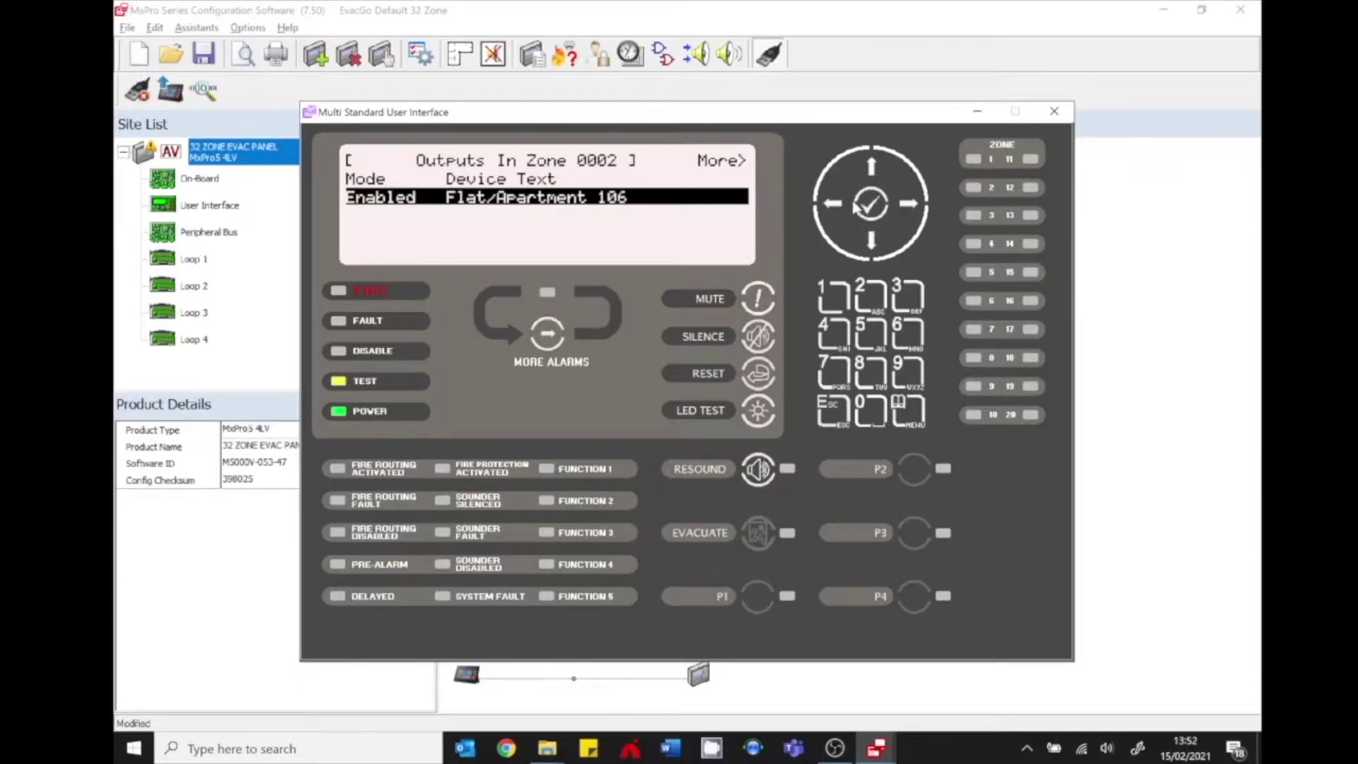
click(839, 413)
click(838, 416)
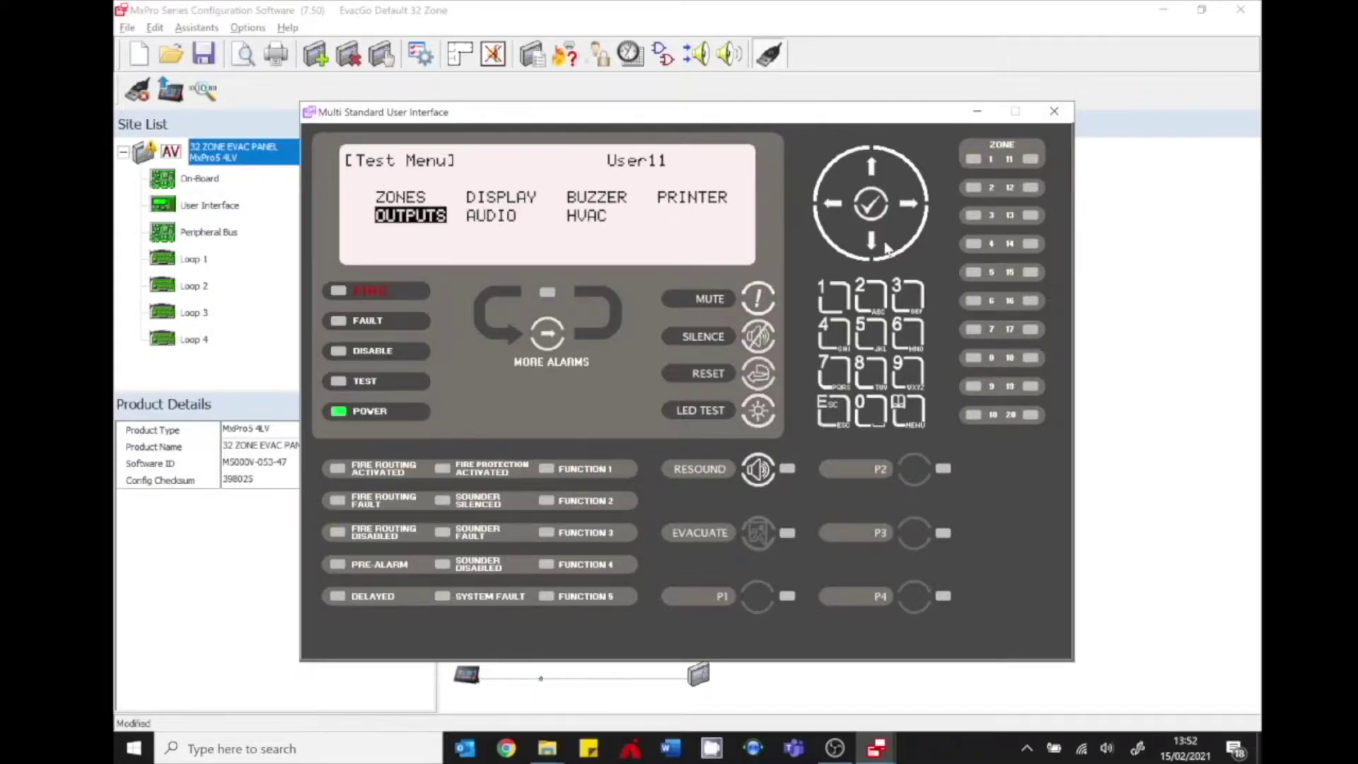
Return to the Level 2 Menu and open TOOLS.
click(838, 411)
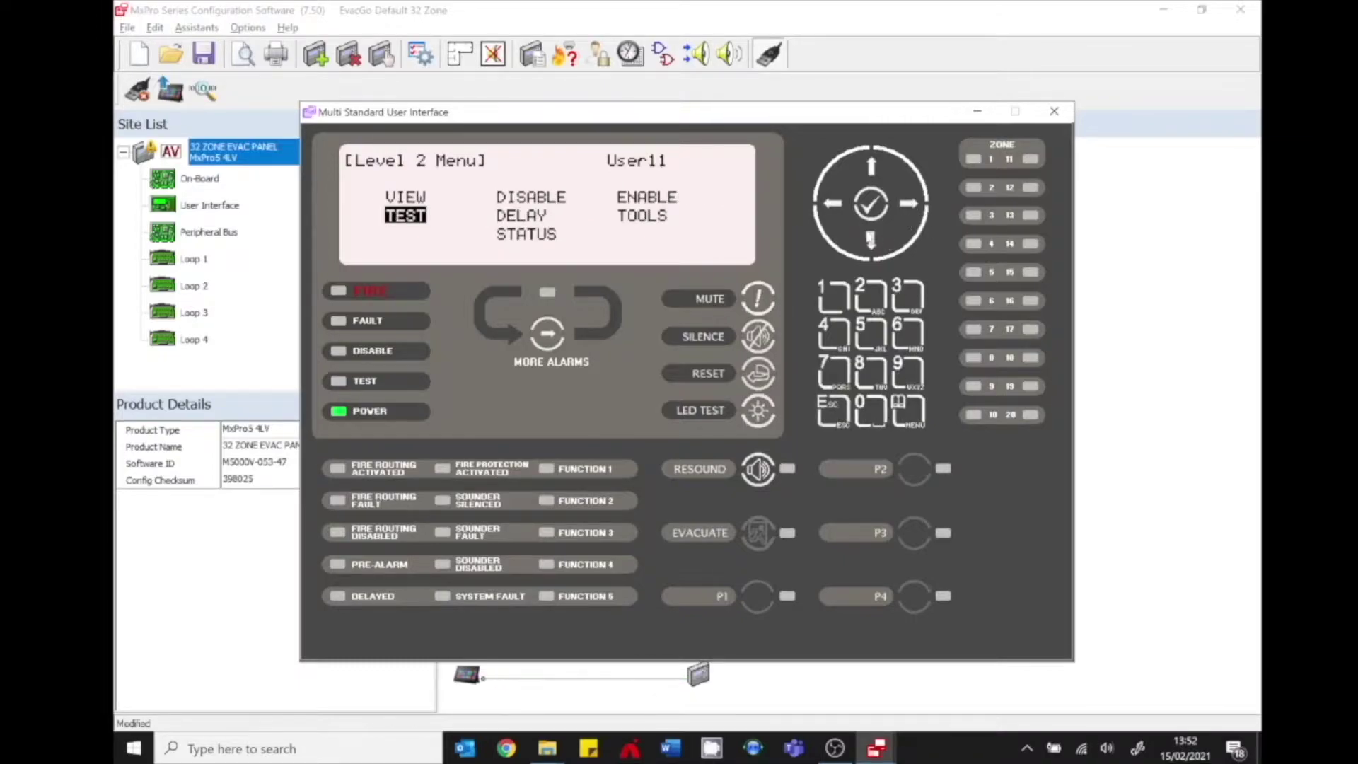
click(909, 205)
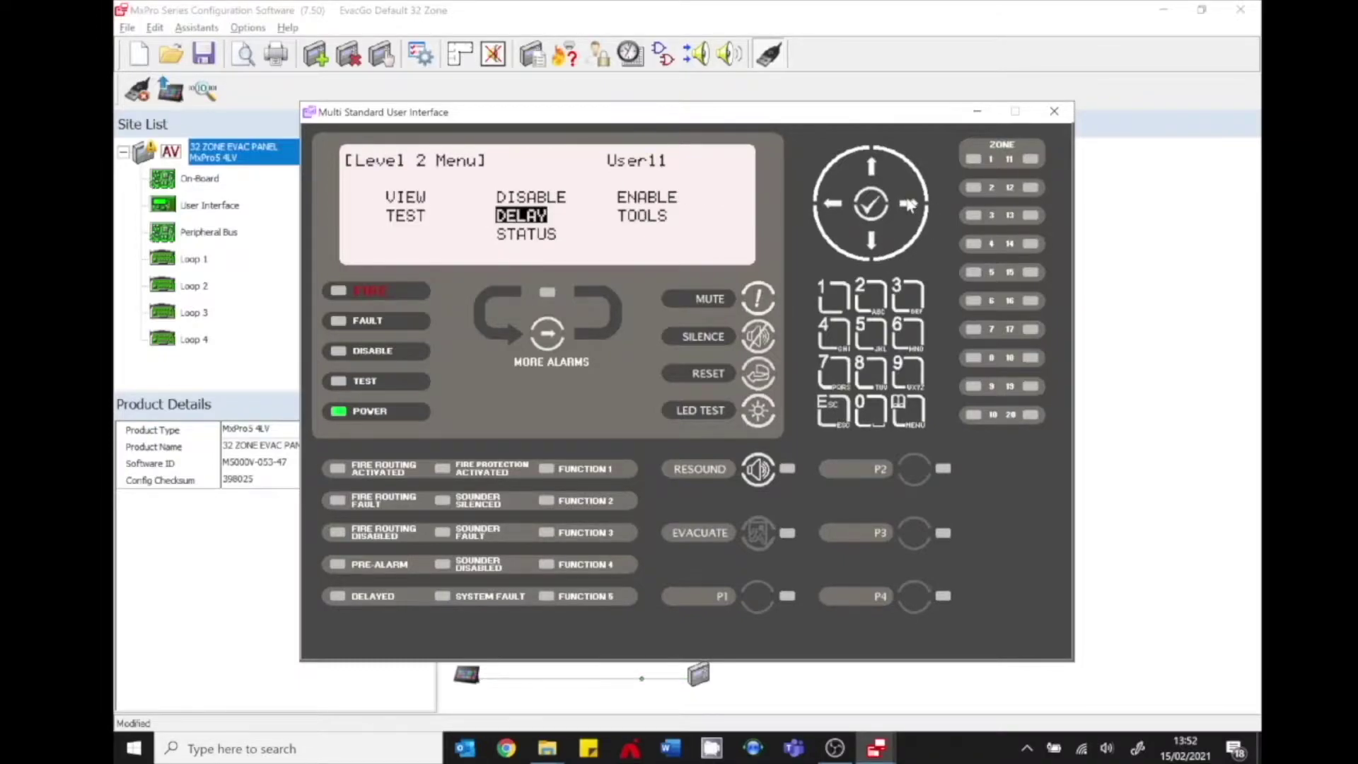
click(909, 204)
click(871, 206)
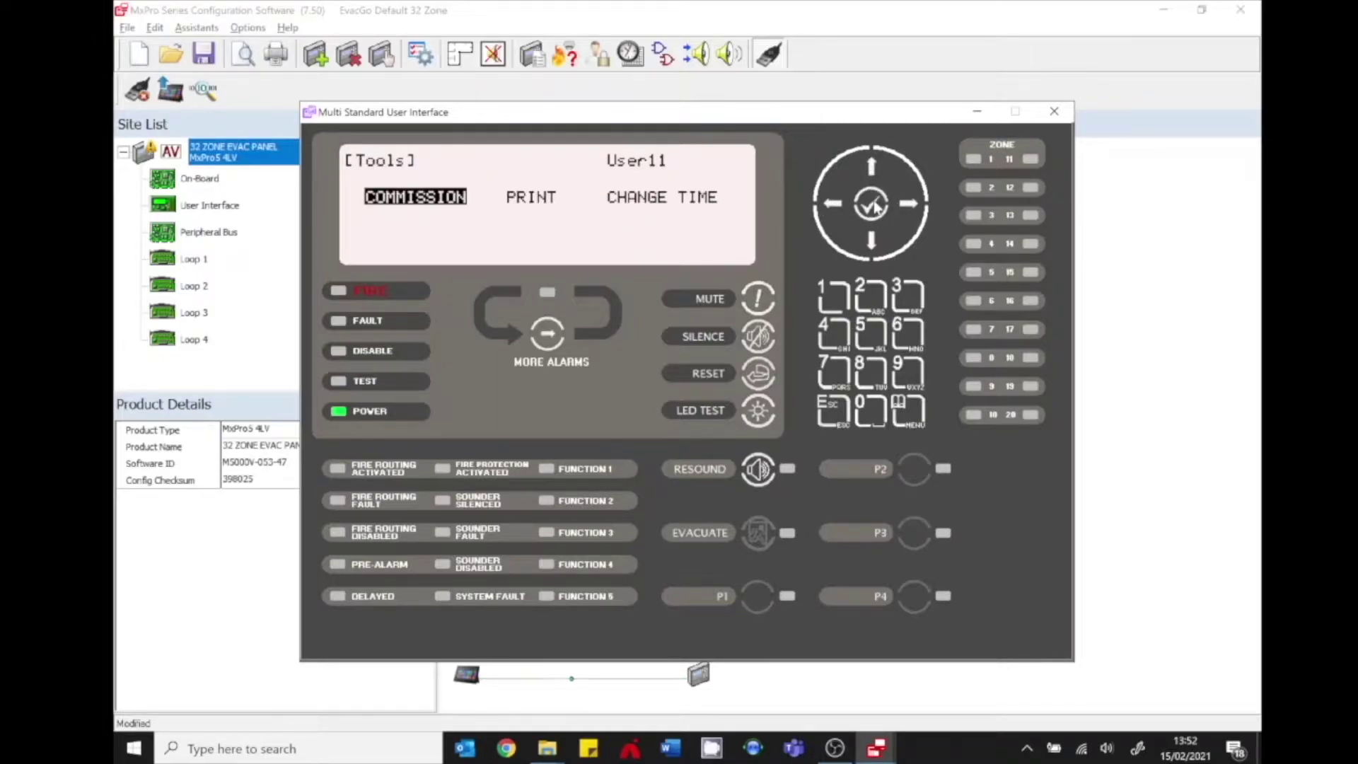
Start COMMISSION and unlock it with the access password to reach Commission 1.
click(878, 206)
click(920, 345)
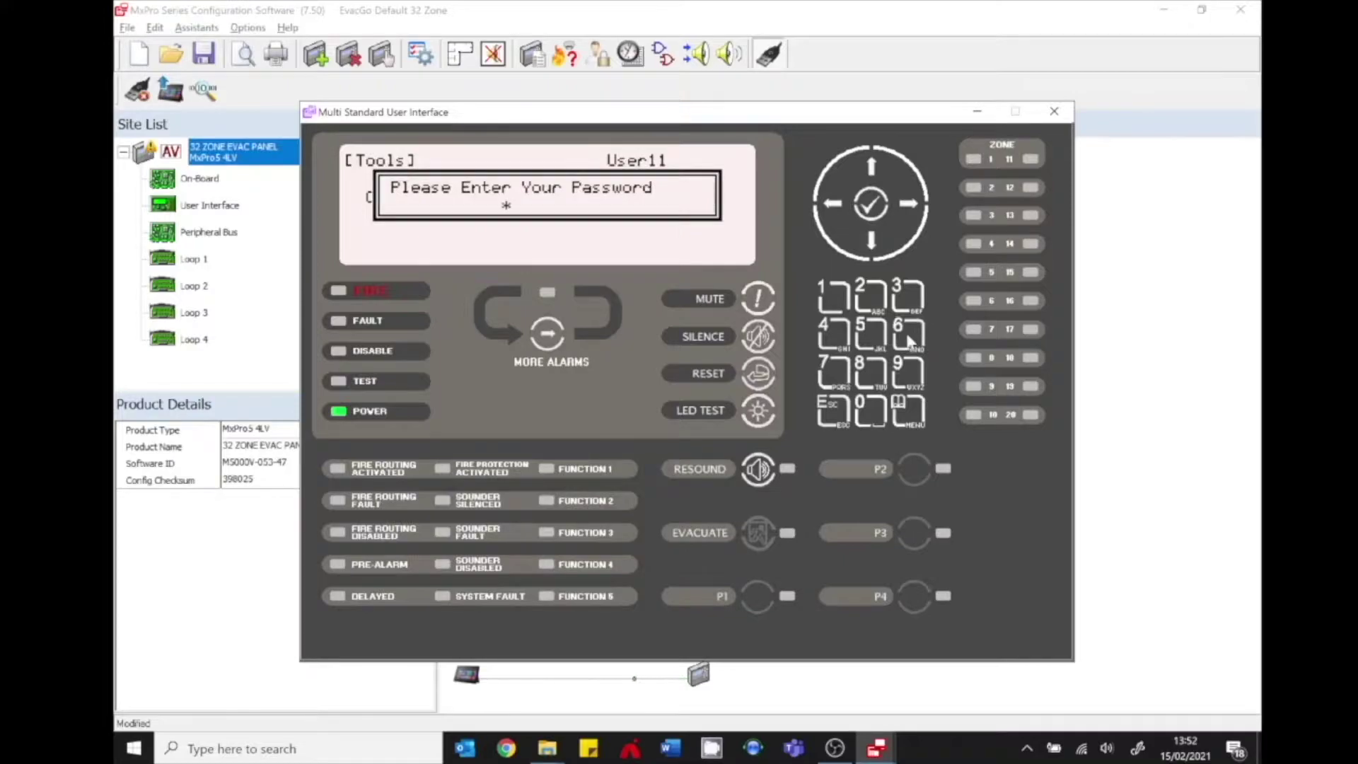
click(873, 342)
click(867, 242)
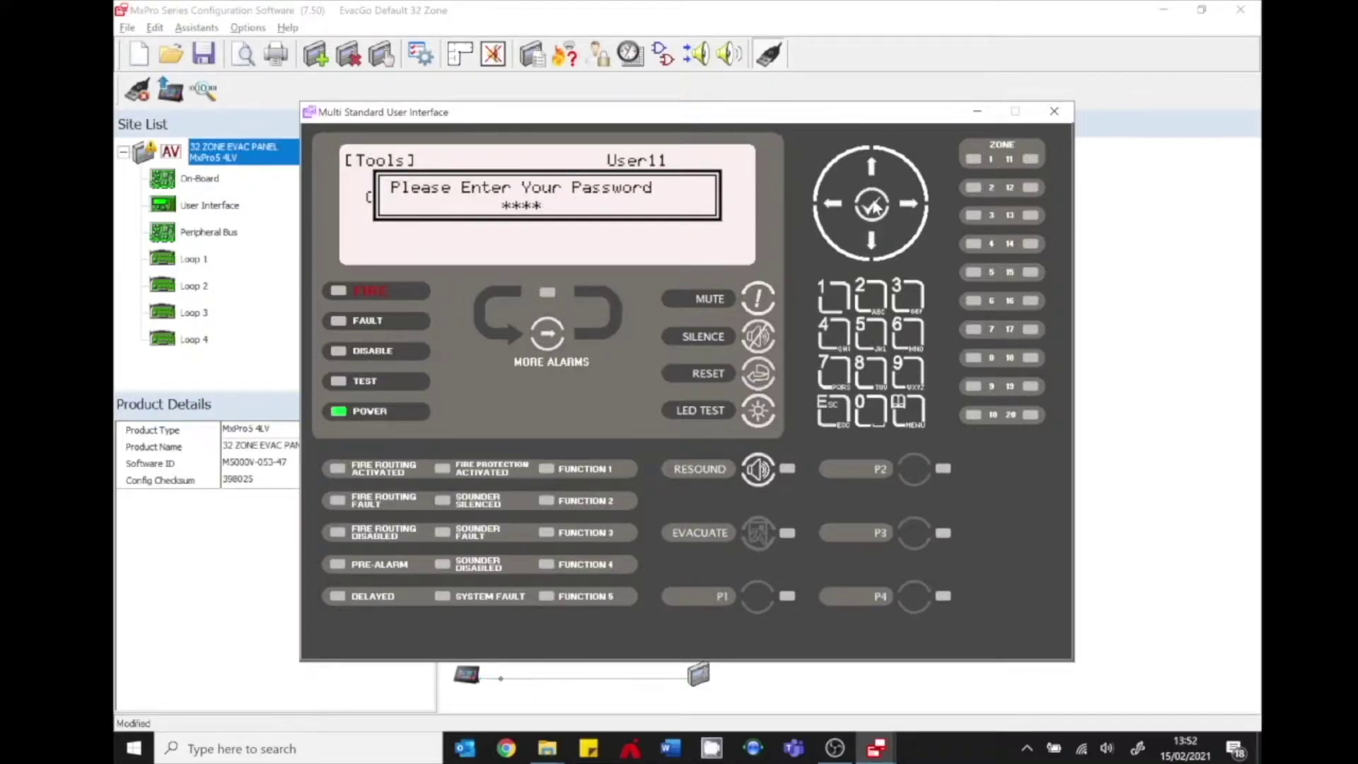
click(875, 207)
click(875, 206)
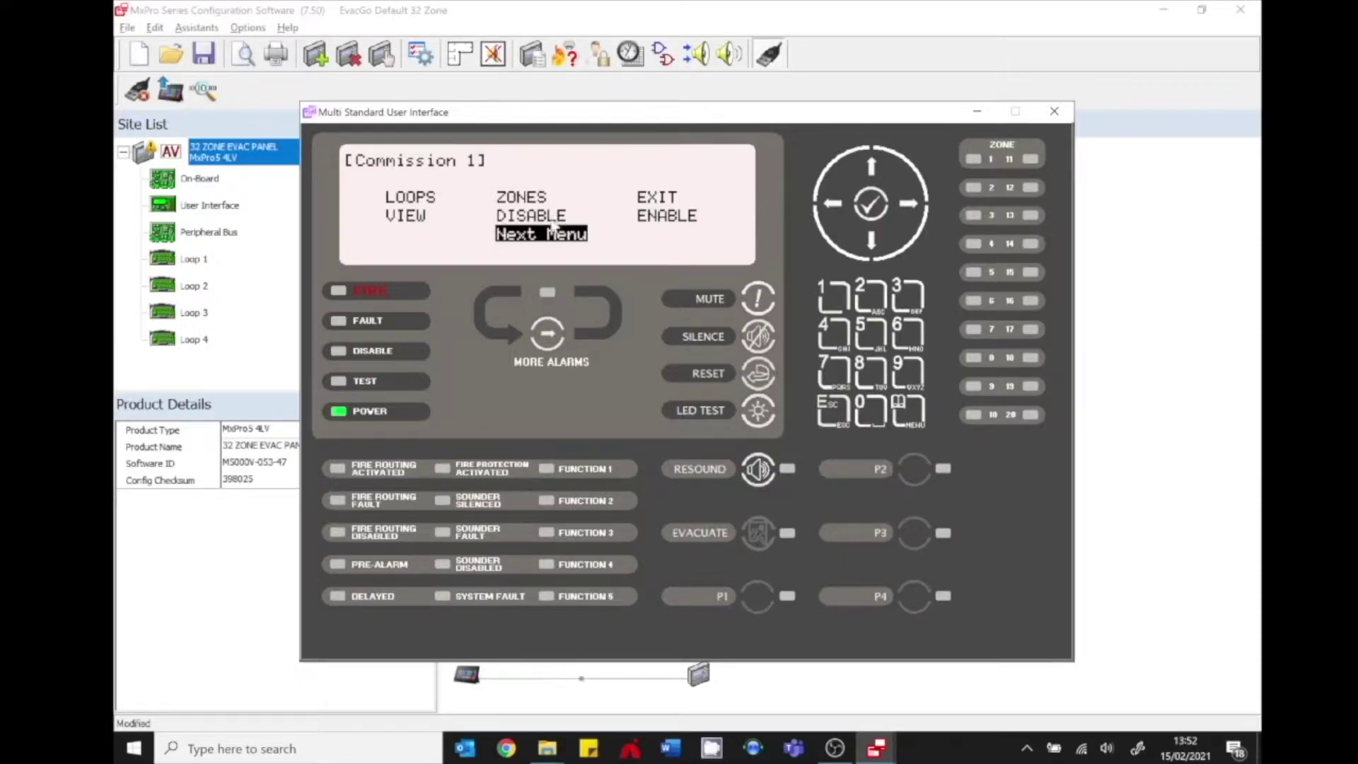
View the commissioned zone names, leaving Ground Floor unchanged.
click(876, 300)
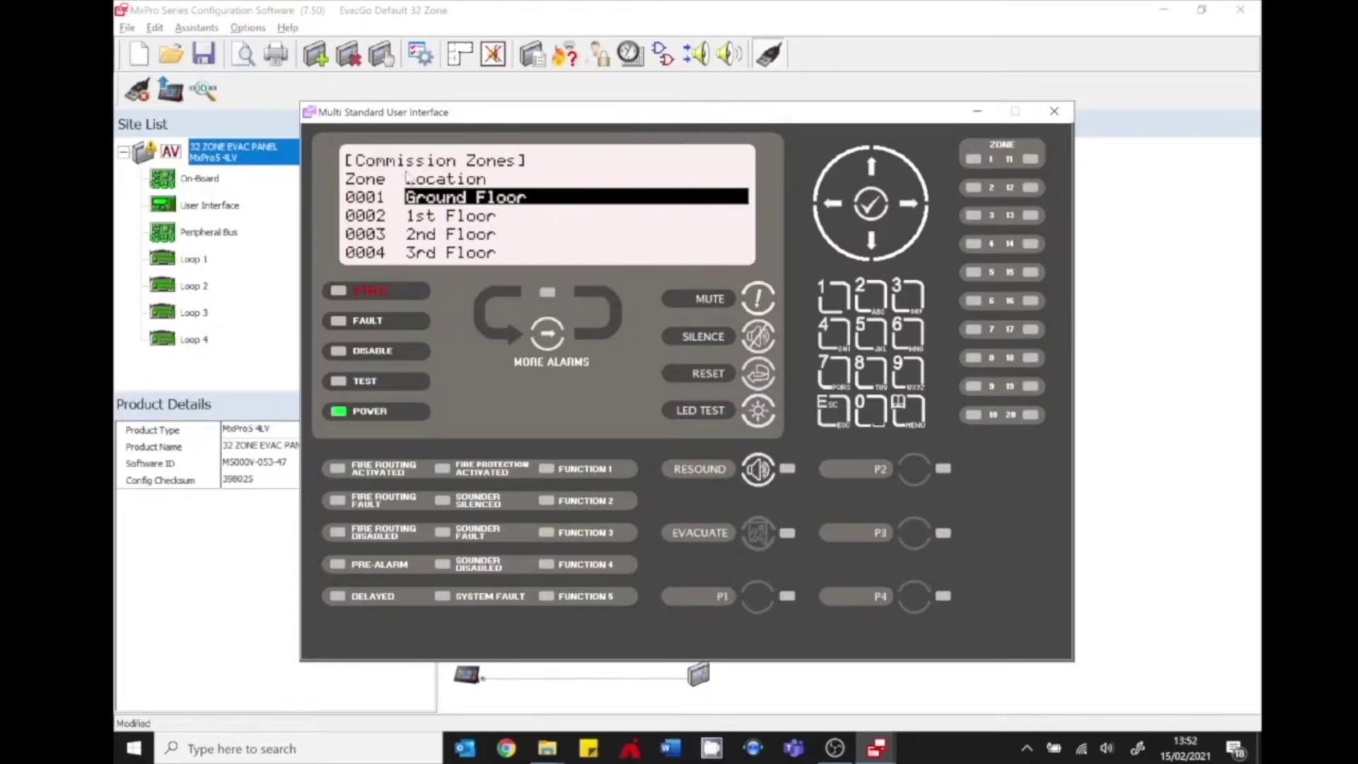
click(877, 206)
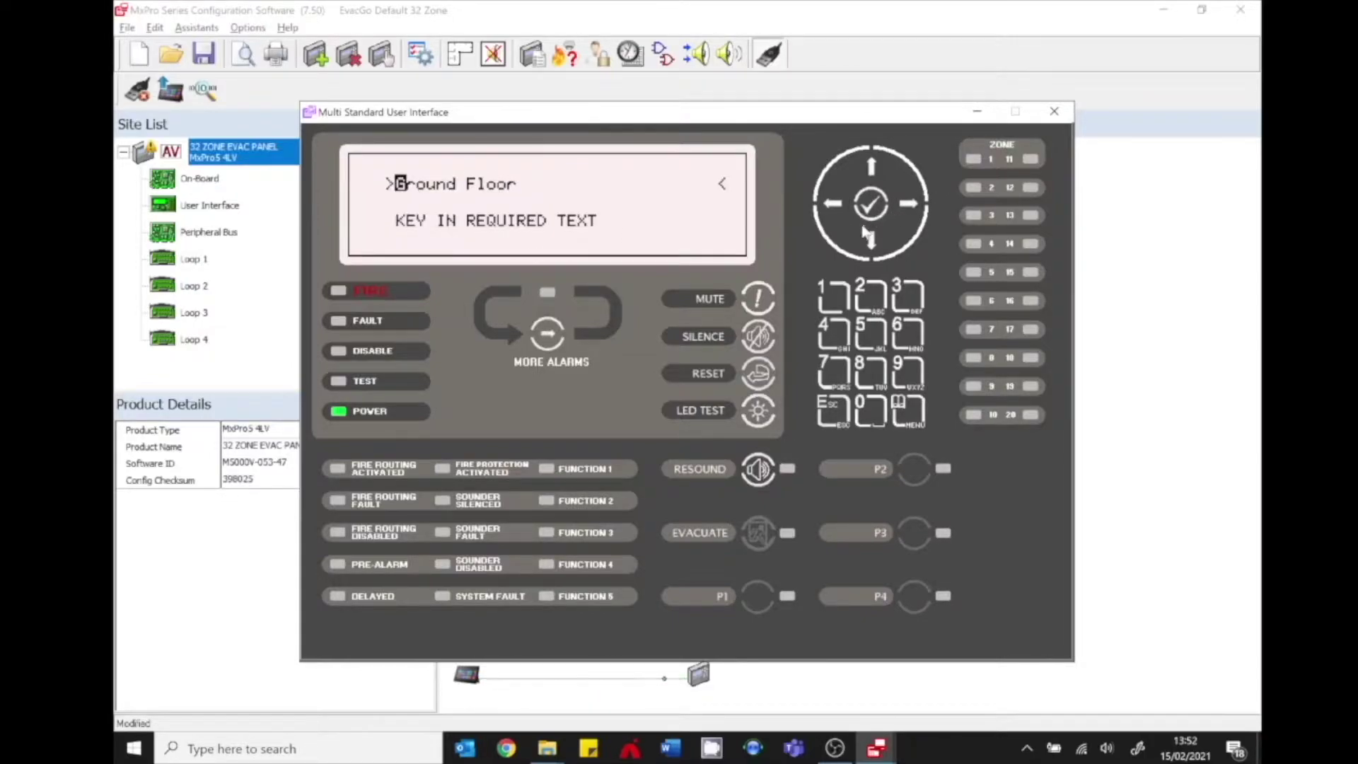
click(837, 418)
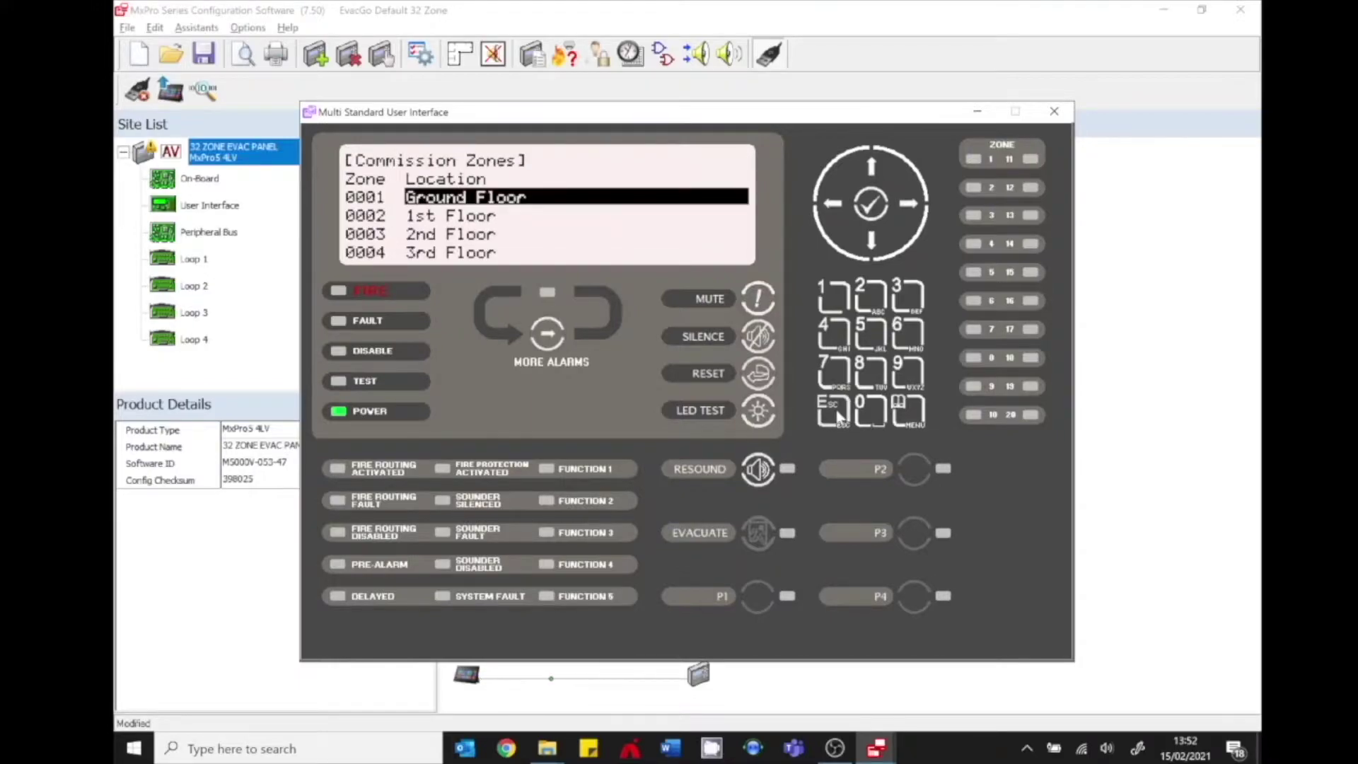
click(837, 406)
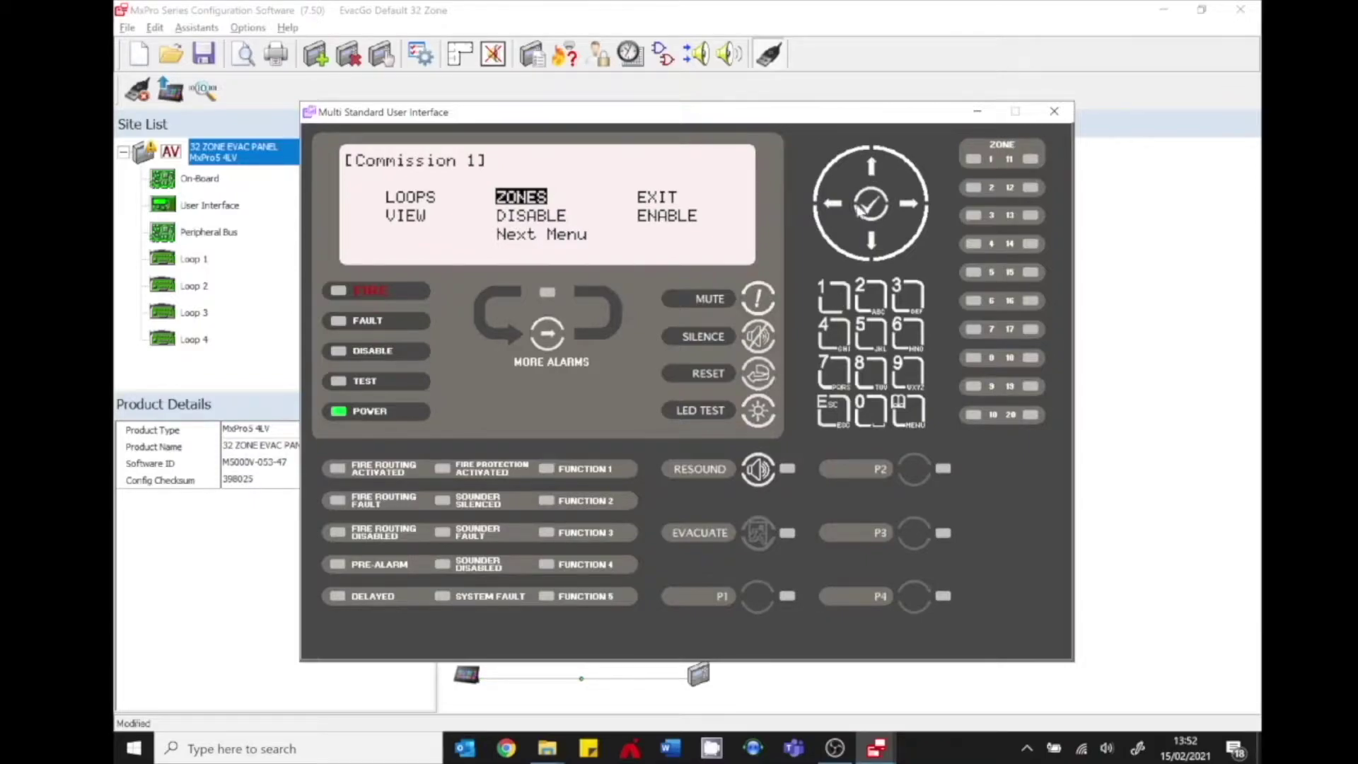
Check Loop 1's load and voltage readings under METER.
click(829, 305)
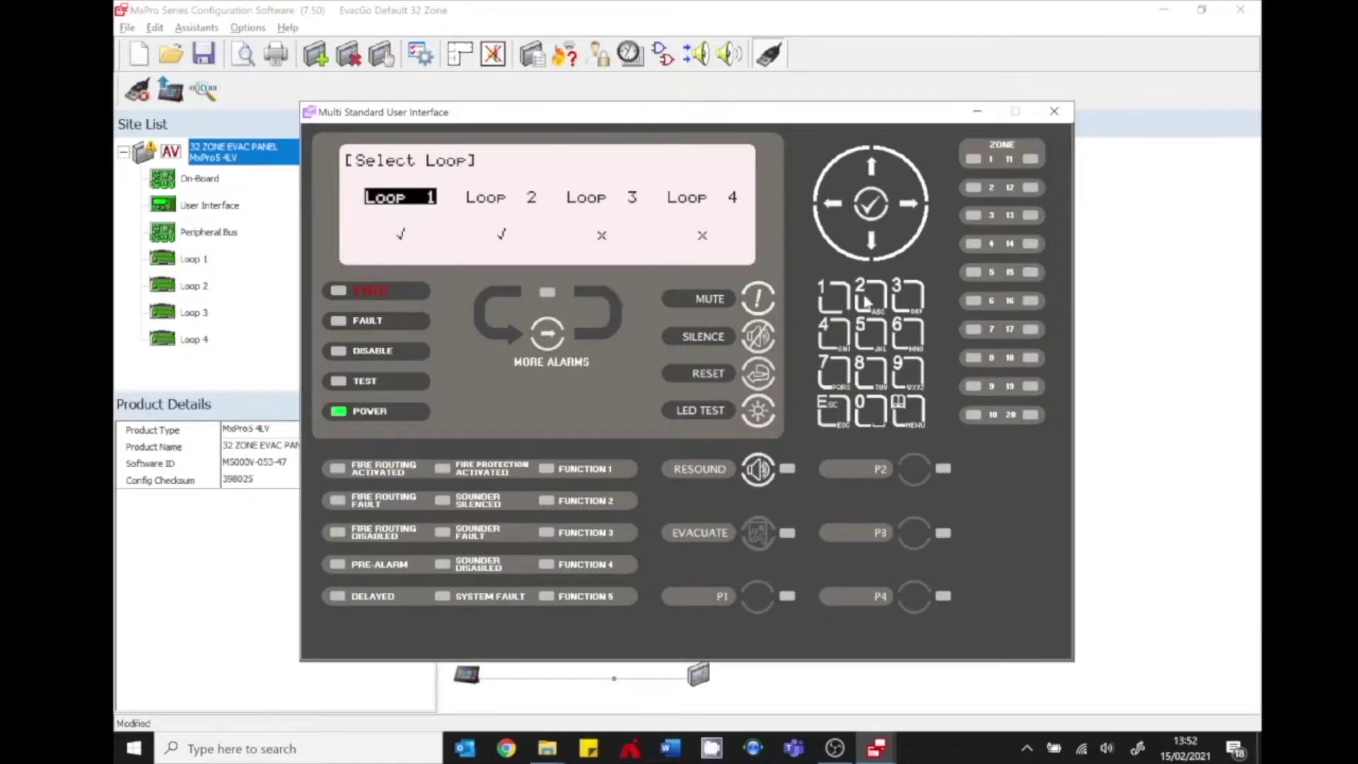
click(836, 293)
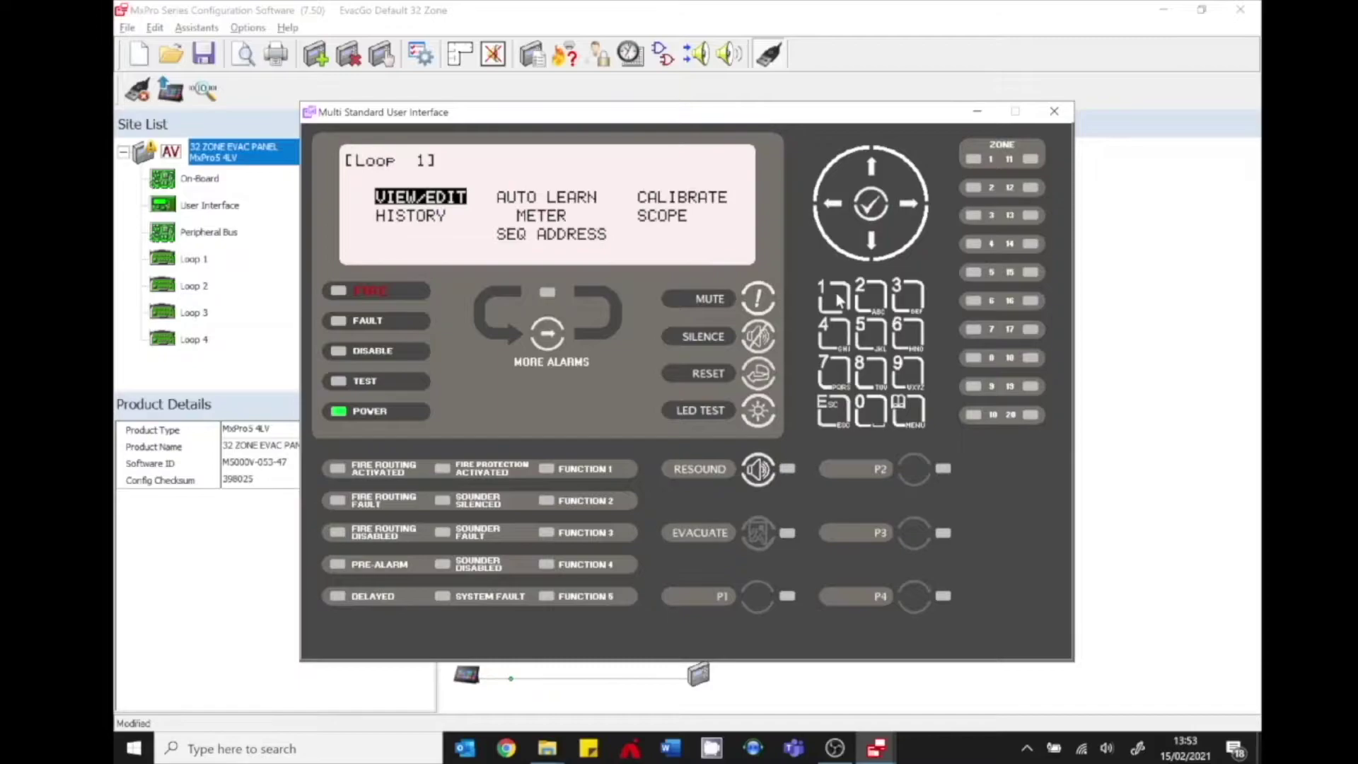
click(907, 206)
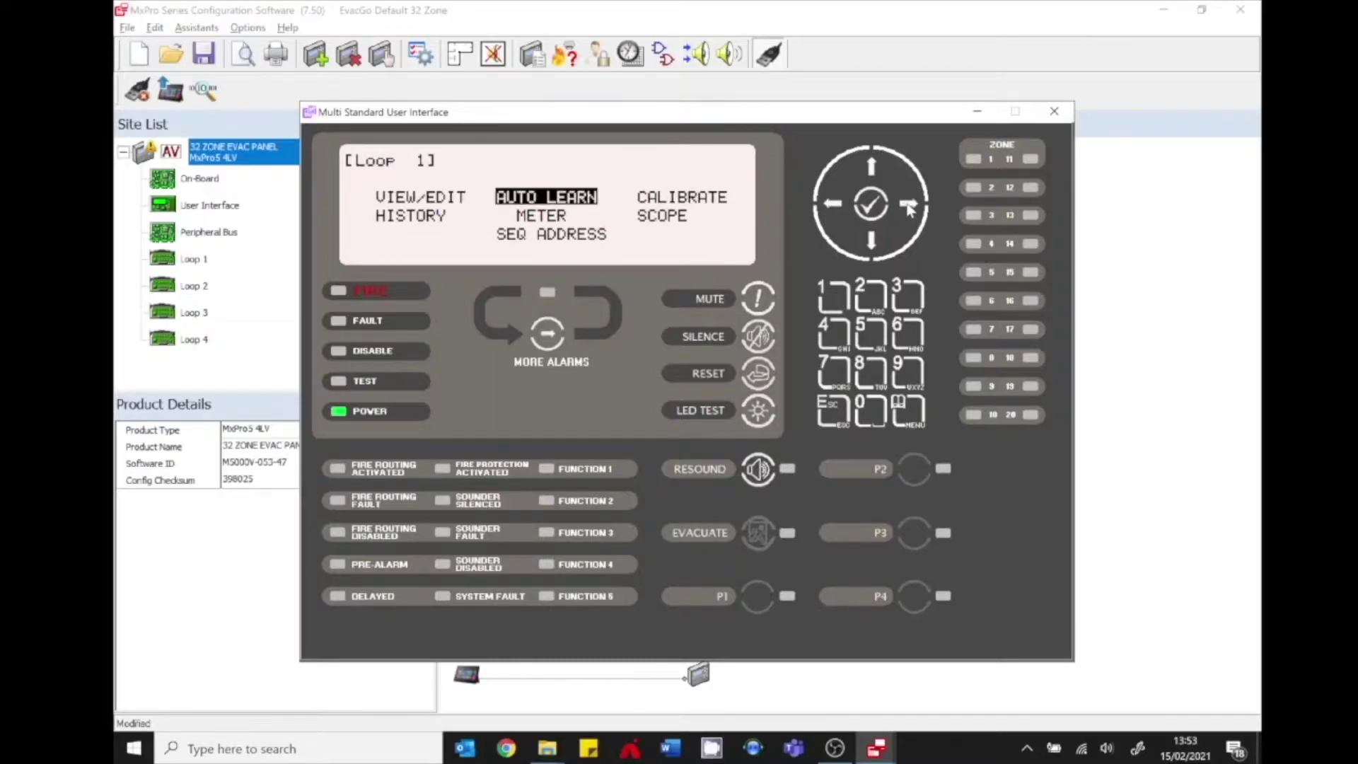
click(907, 206)
click(870, 242)
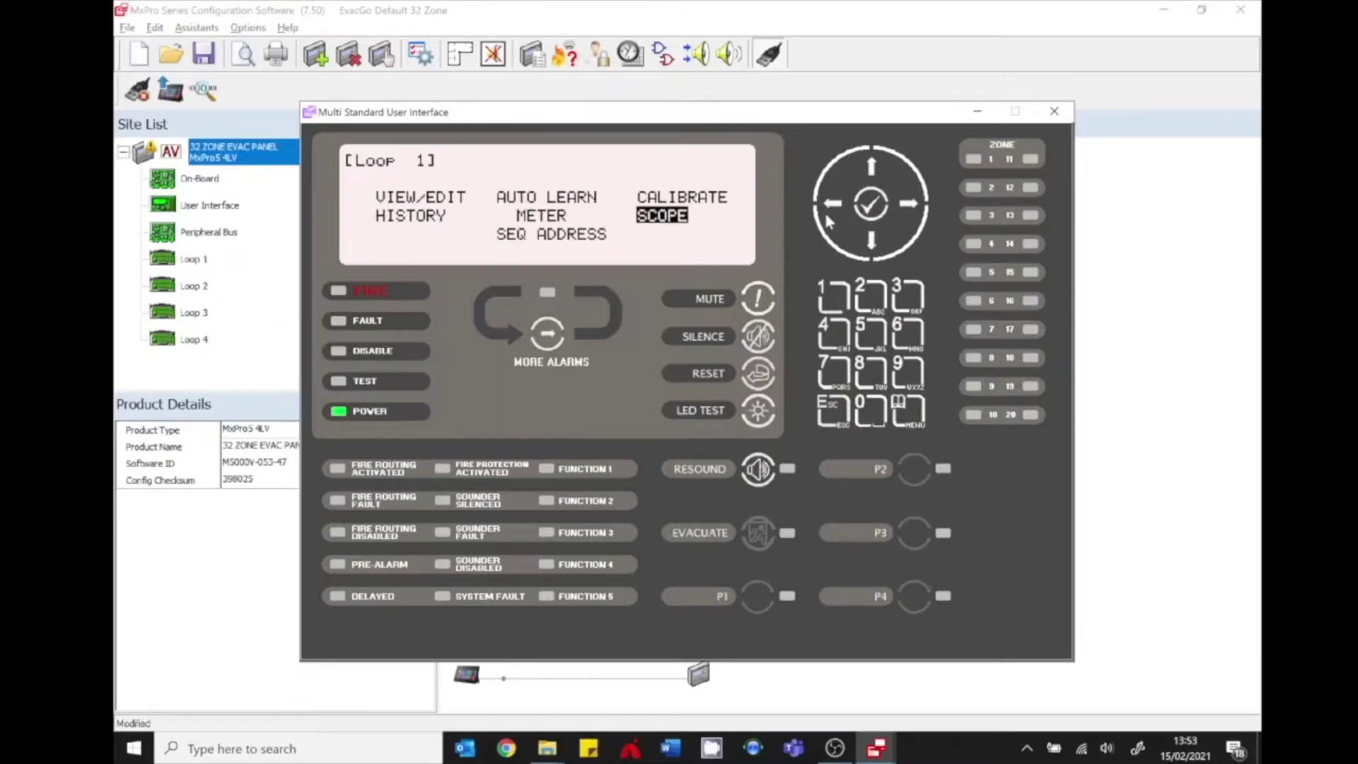
click(831, 204)
click(873, 170)
click(872, 233)
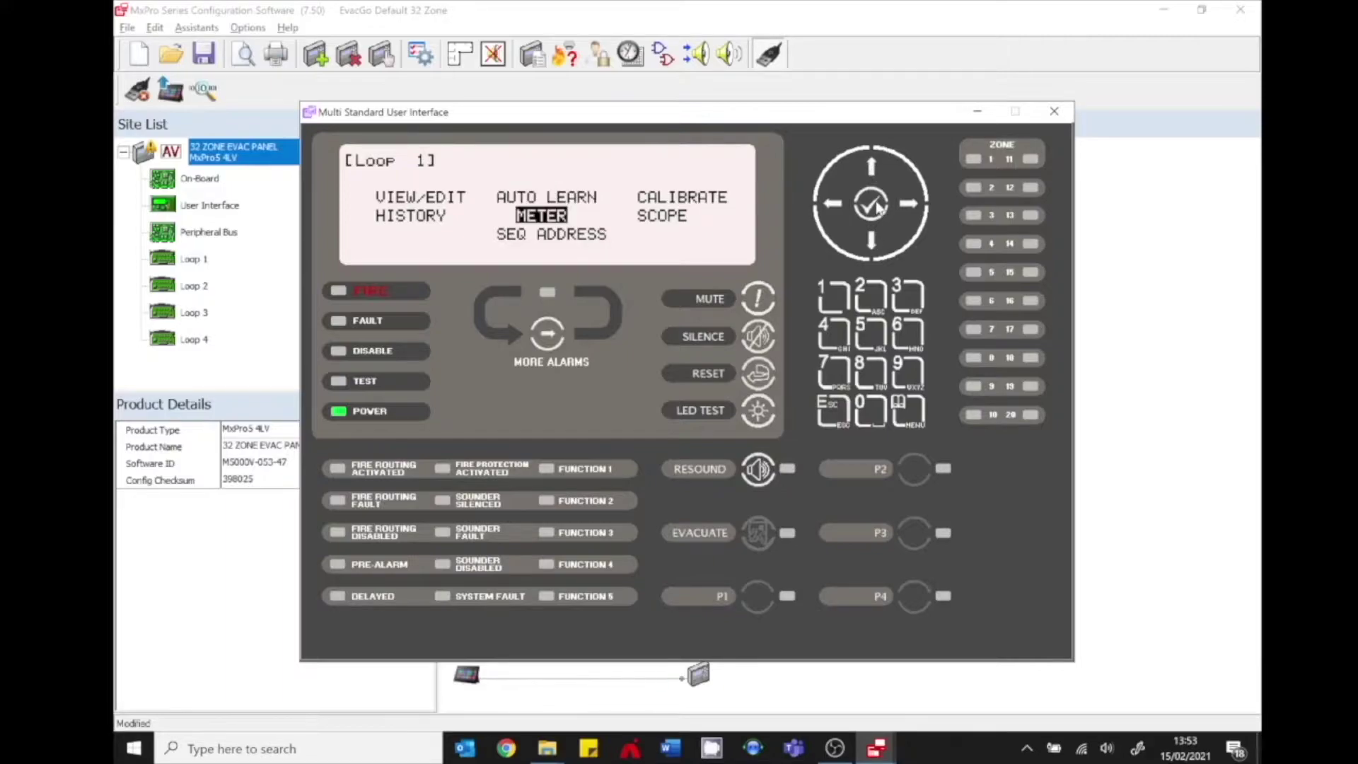
click(871, 205)
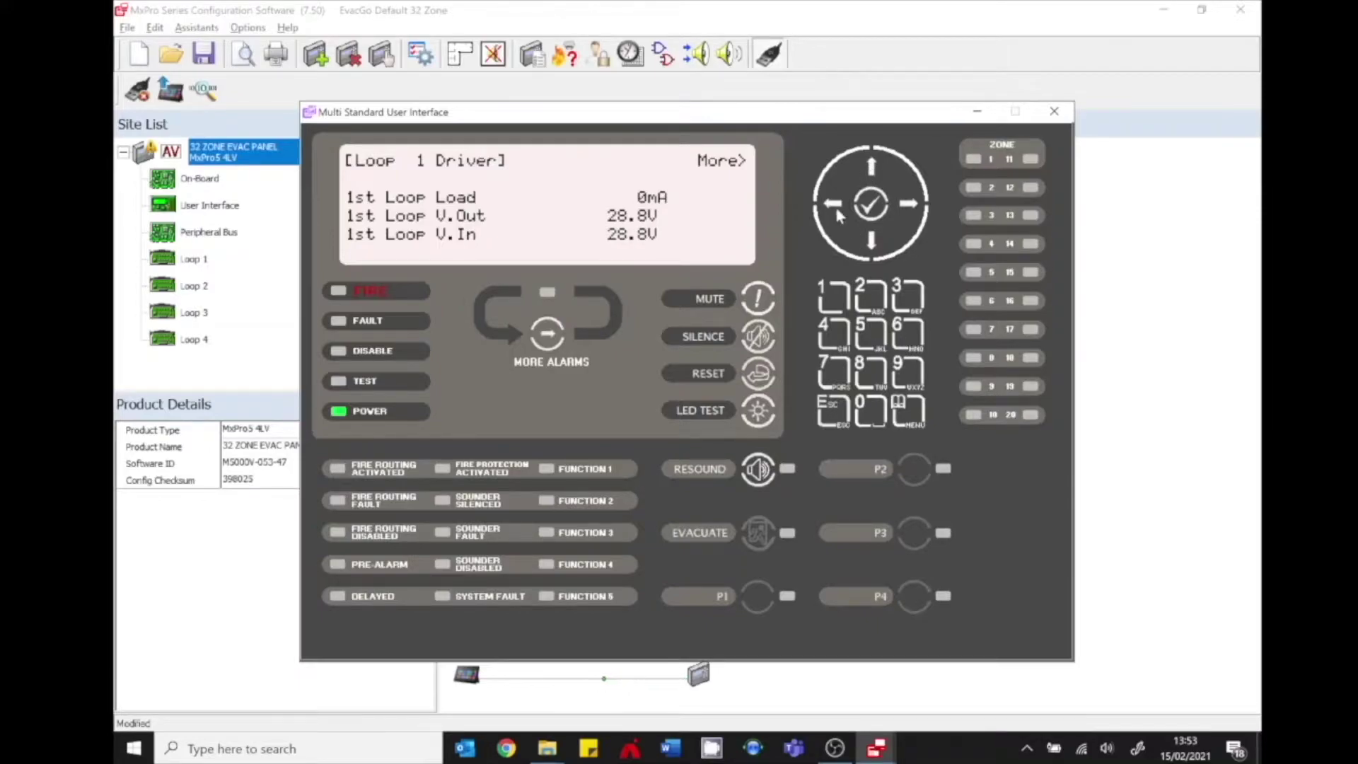
click(839, 406)
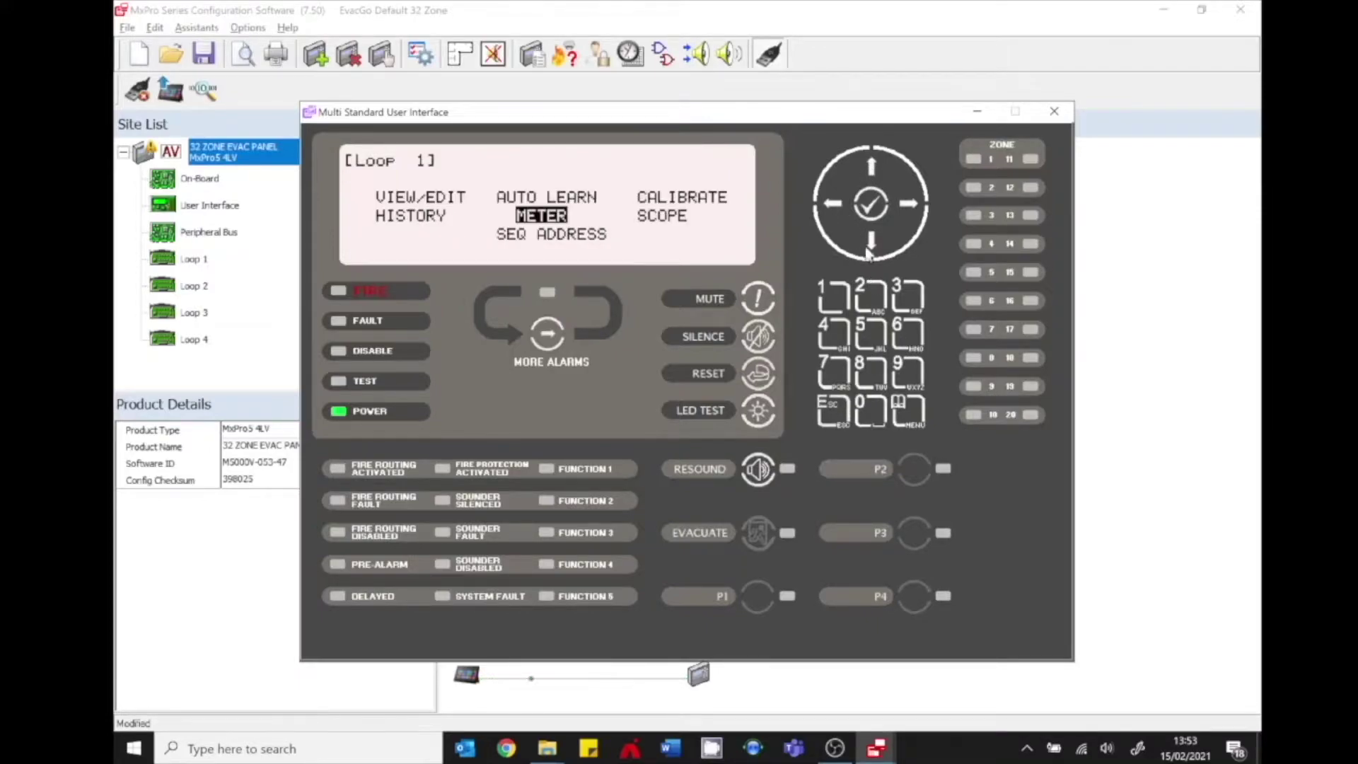
Review the 003.0 sounder's Type, zone, text, Action and Sensitivity fields in Loop 1 VIEW/EDIT.
click(871, 167)
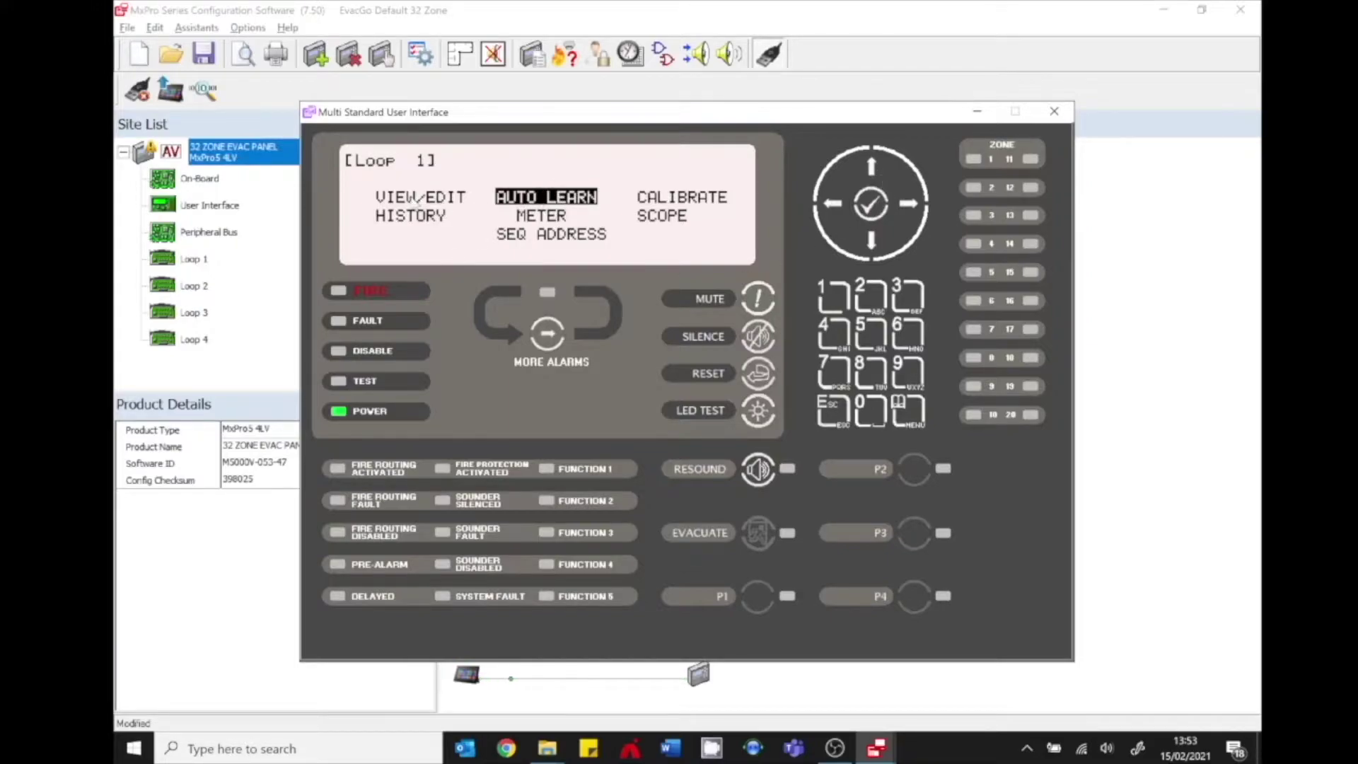
click(843, 204)
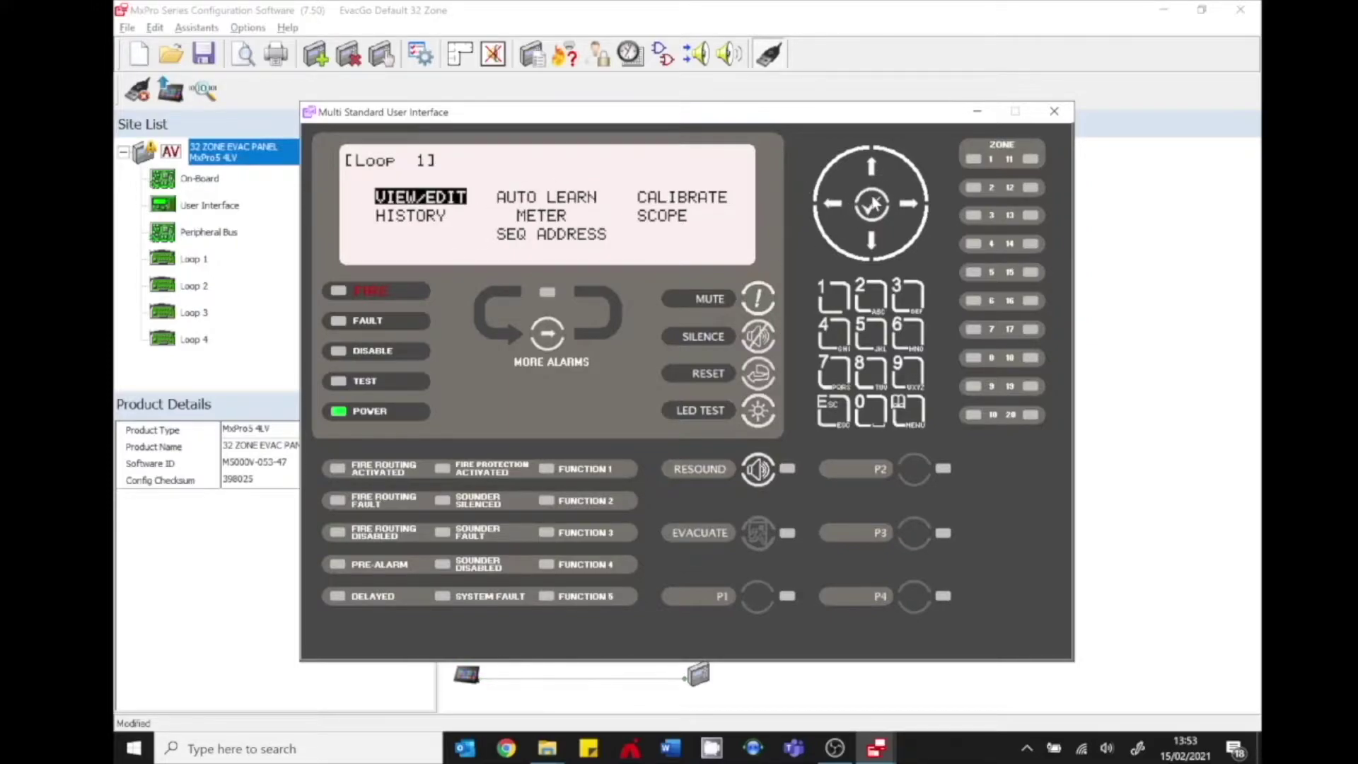
click(871, 205)
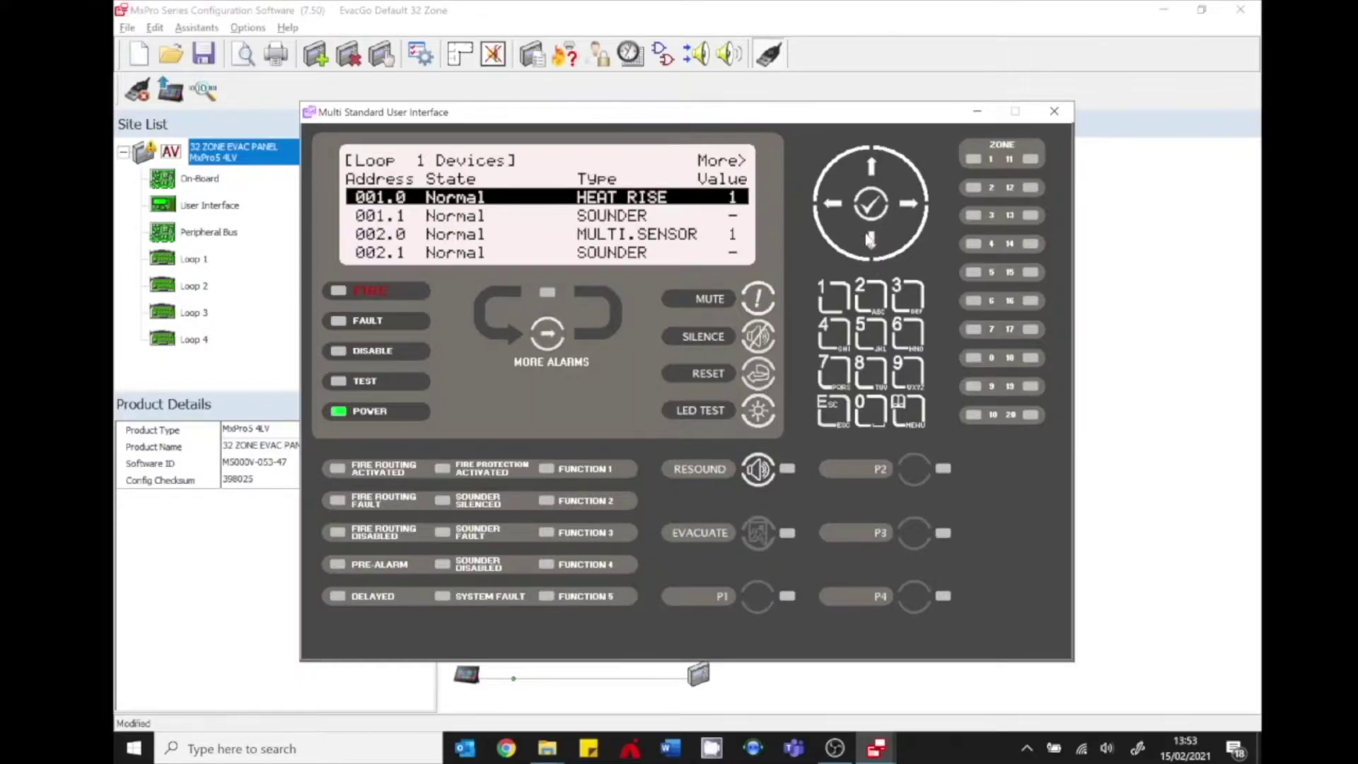
click(871, 243)
click(870, 243)
click(870, 243)
click(871, 242)
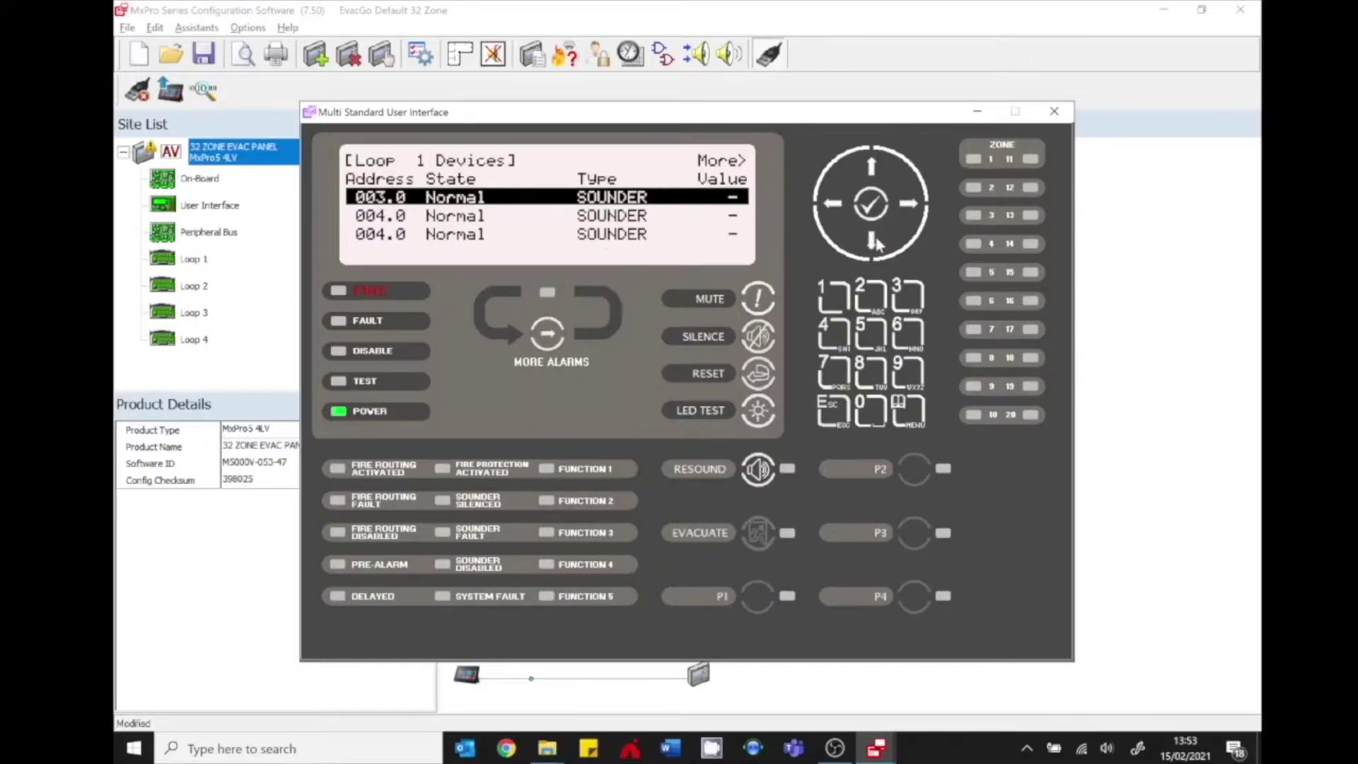
click(911, 205)
click(914, 206)
click(917, 205)
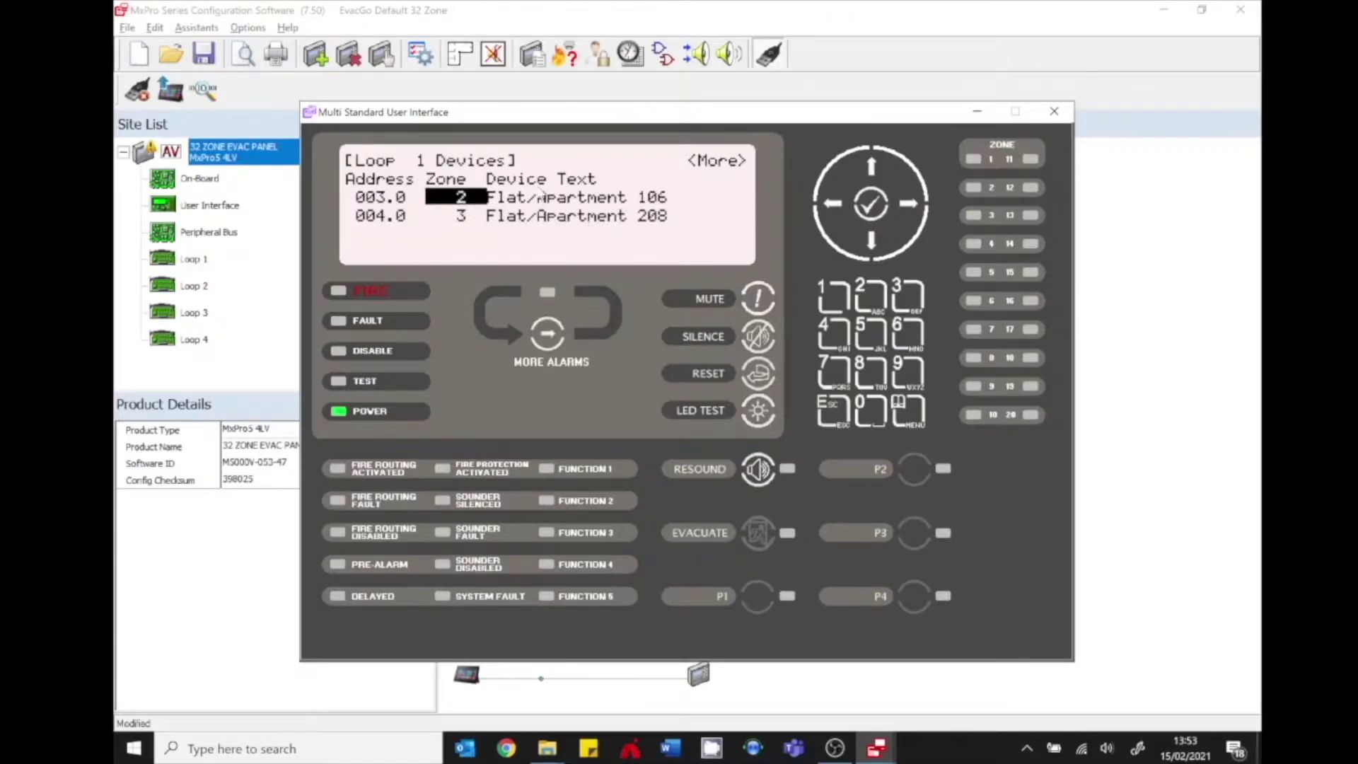
click(917, 205)
click(917, 206)
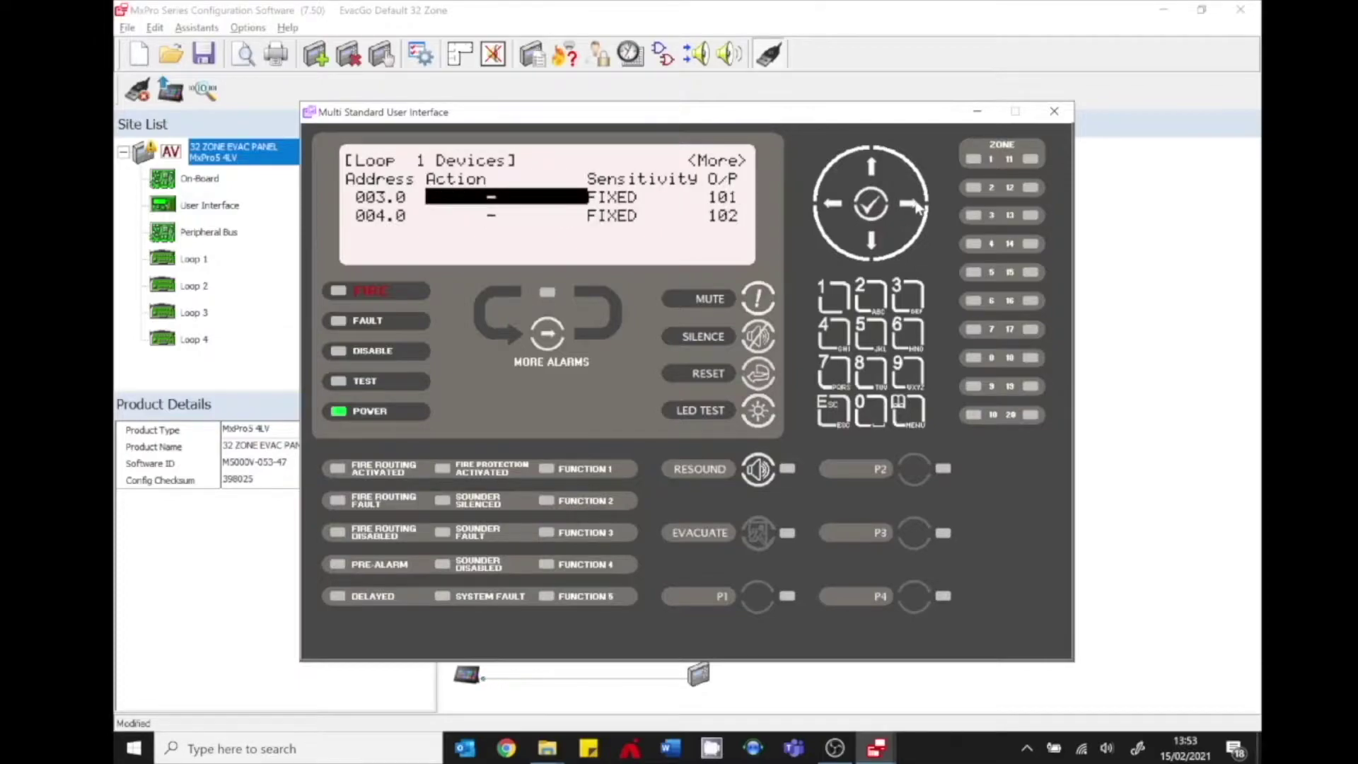
click(915, 206)
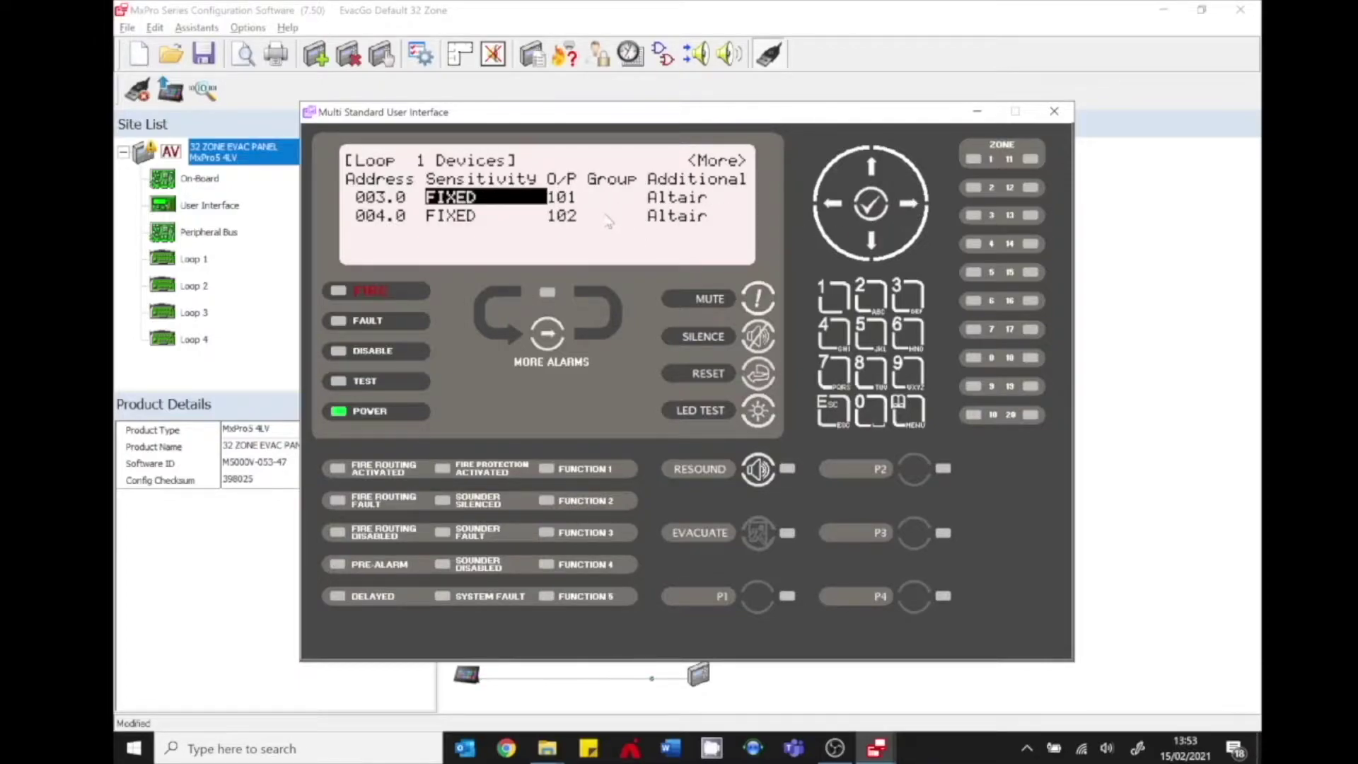
click(836, 412)
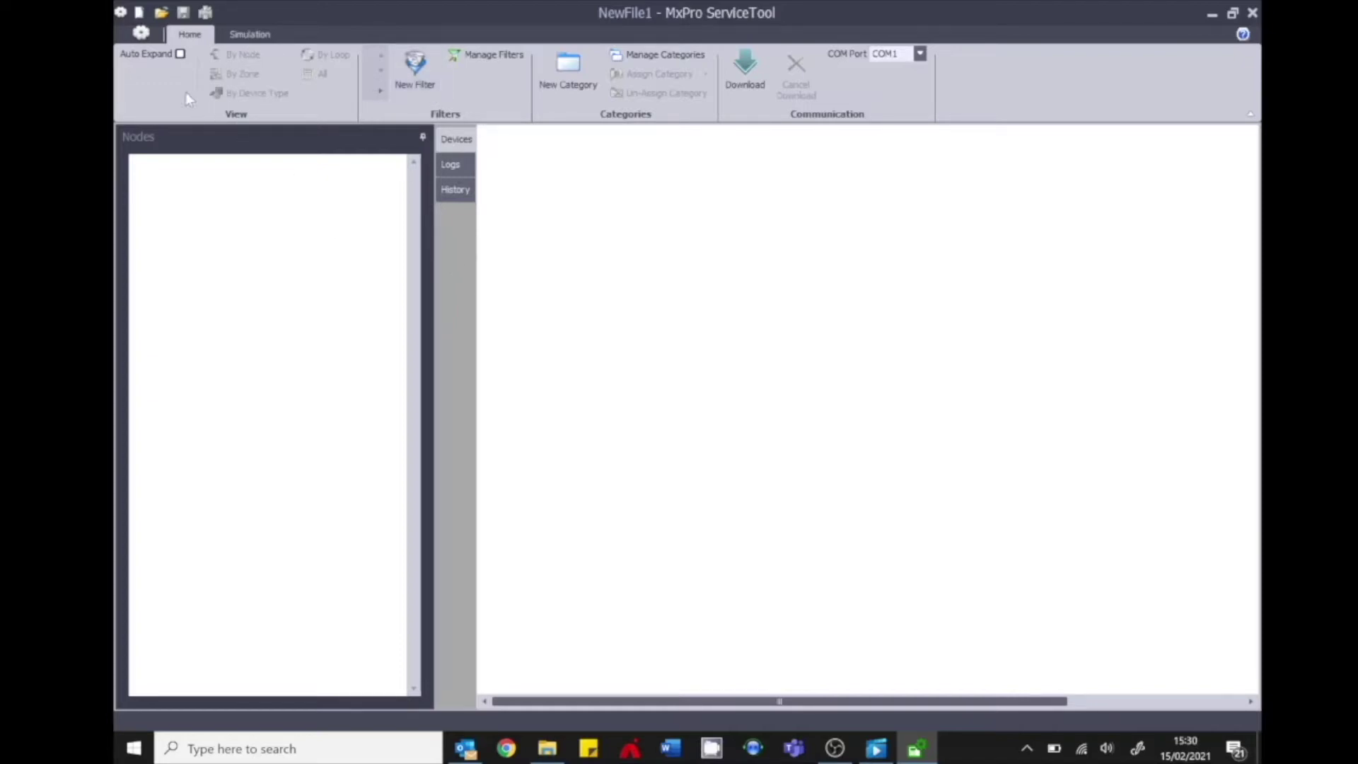
Run Download (F11) to pull the 32 ZONE EVAC PANEL's device data into Node 0.
click(749, 75)
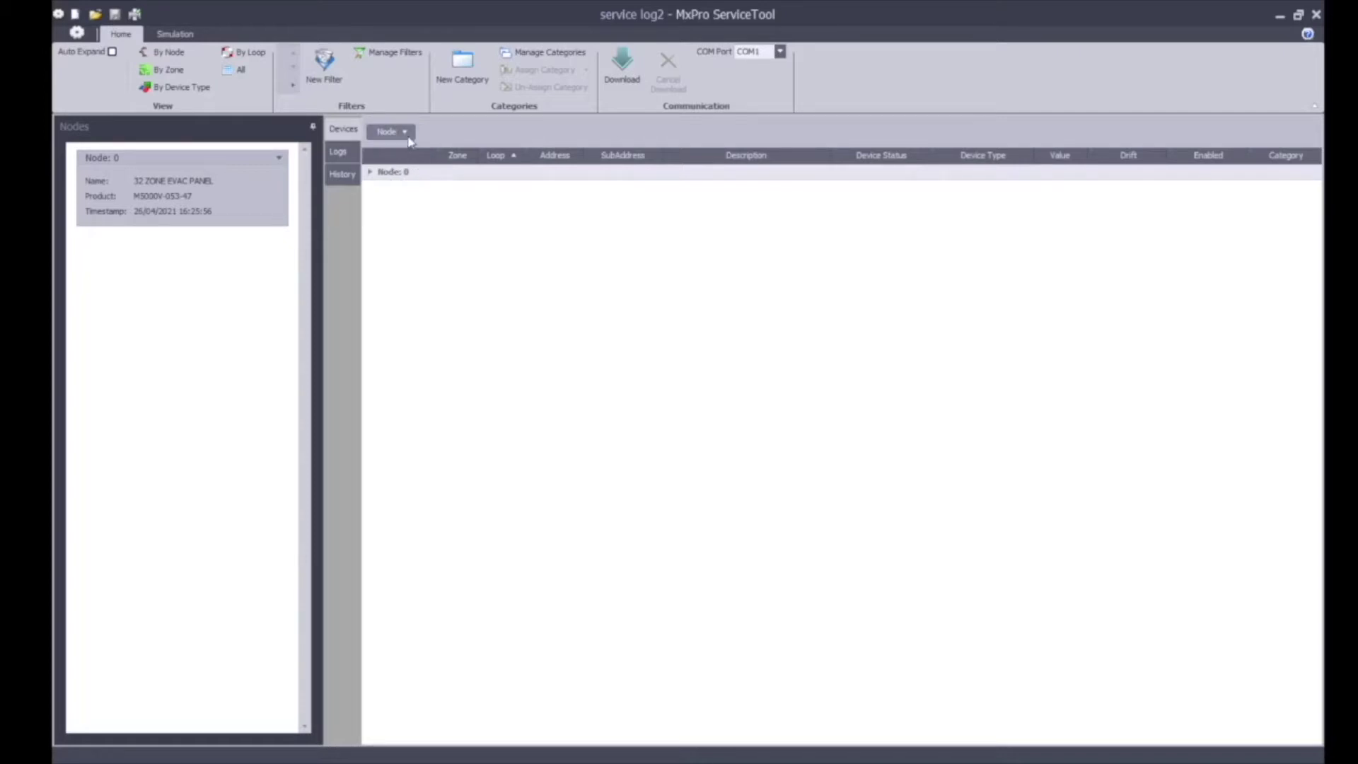
Expand Node 0, check the Battery and Earth Volts readings, then group the list By Zone.
click(370, 174)
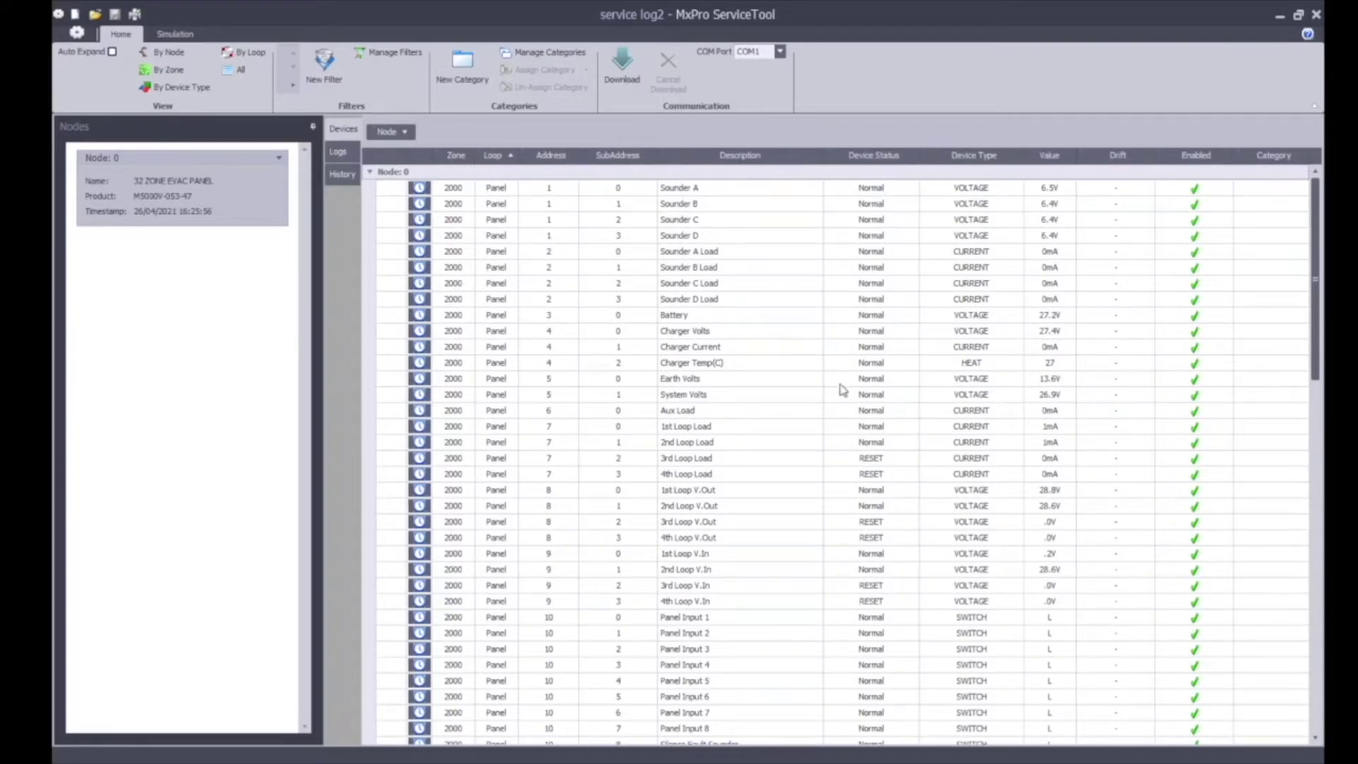
click(1060, 316)
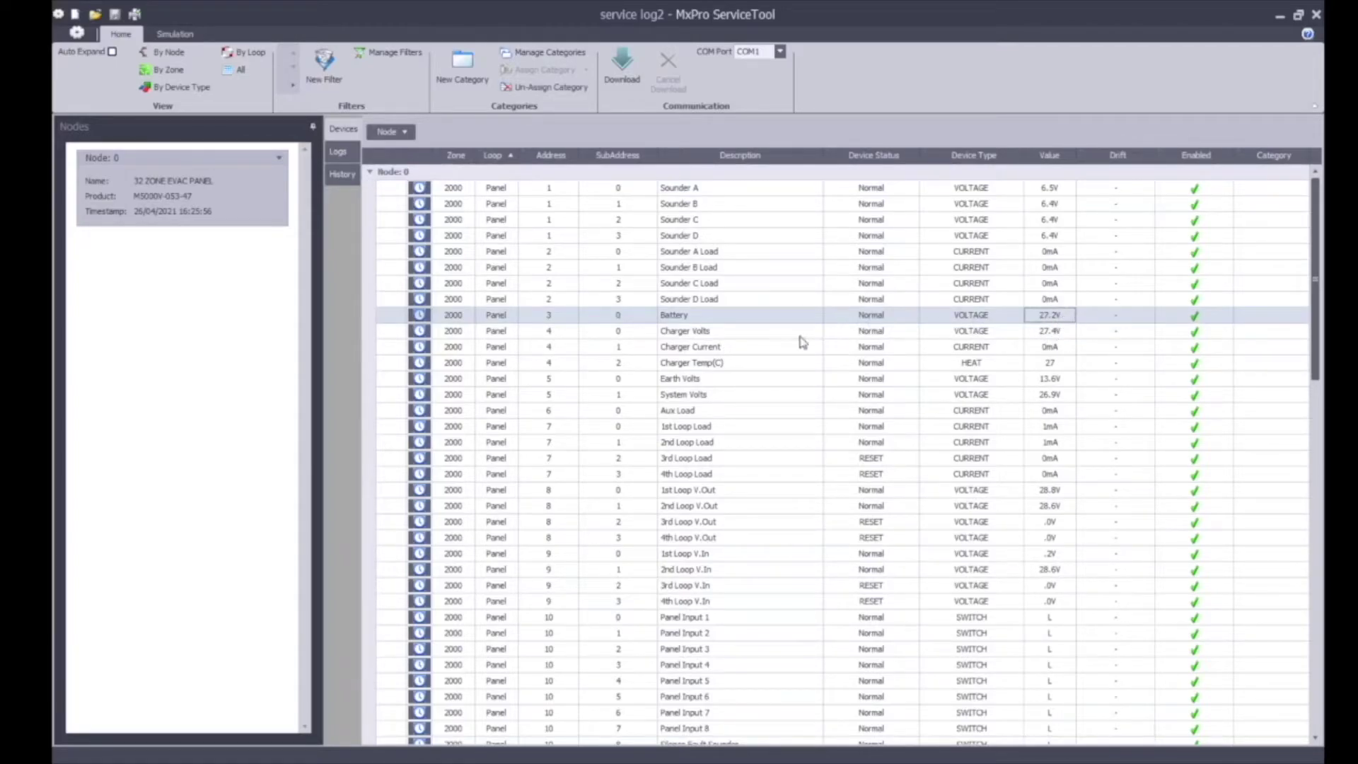
click(1070, 381)
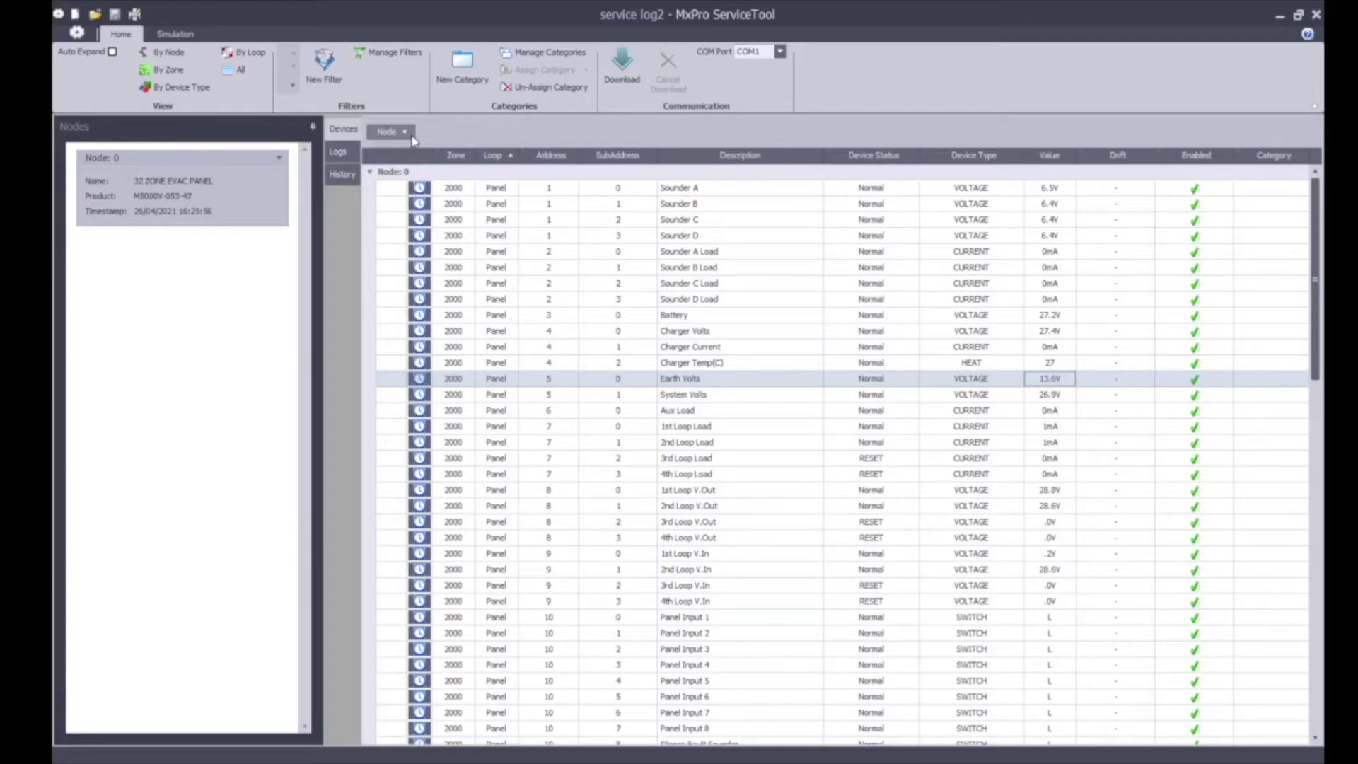
click(170, 71)
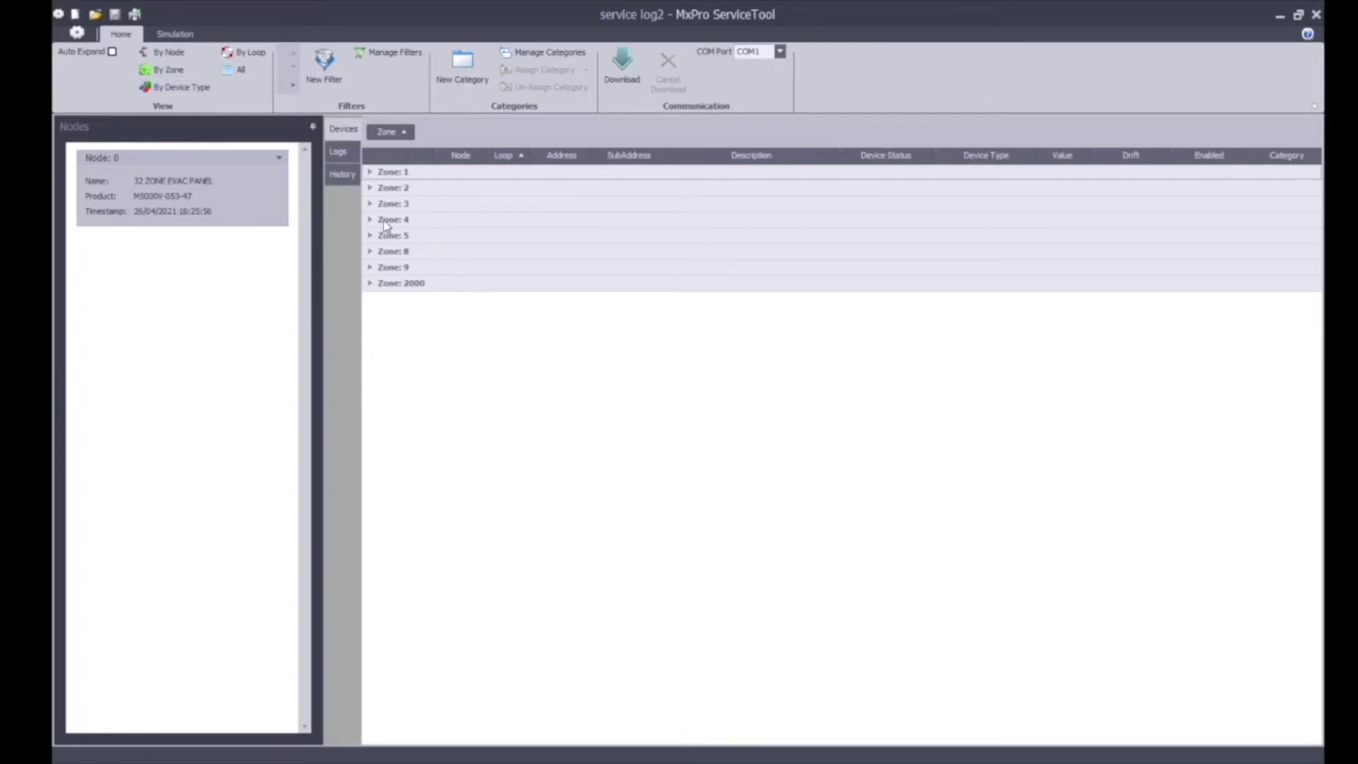
Expand Zones 8, 5, 4 and 2 to inspect their devices, then regroup by Node.
click(369, 253)
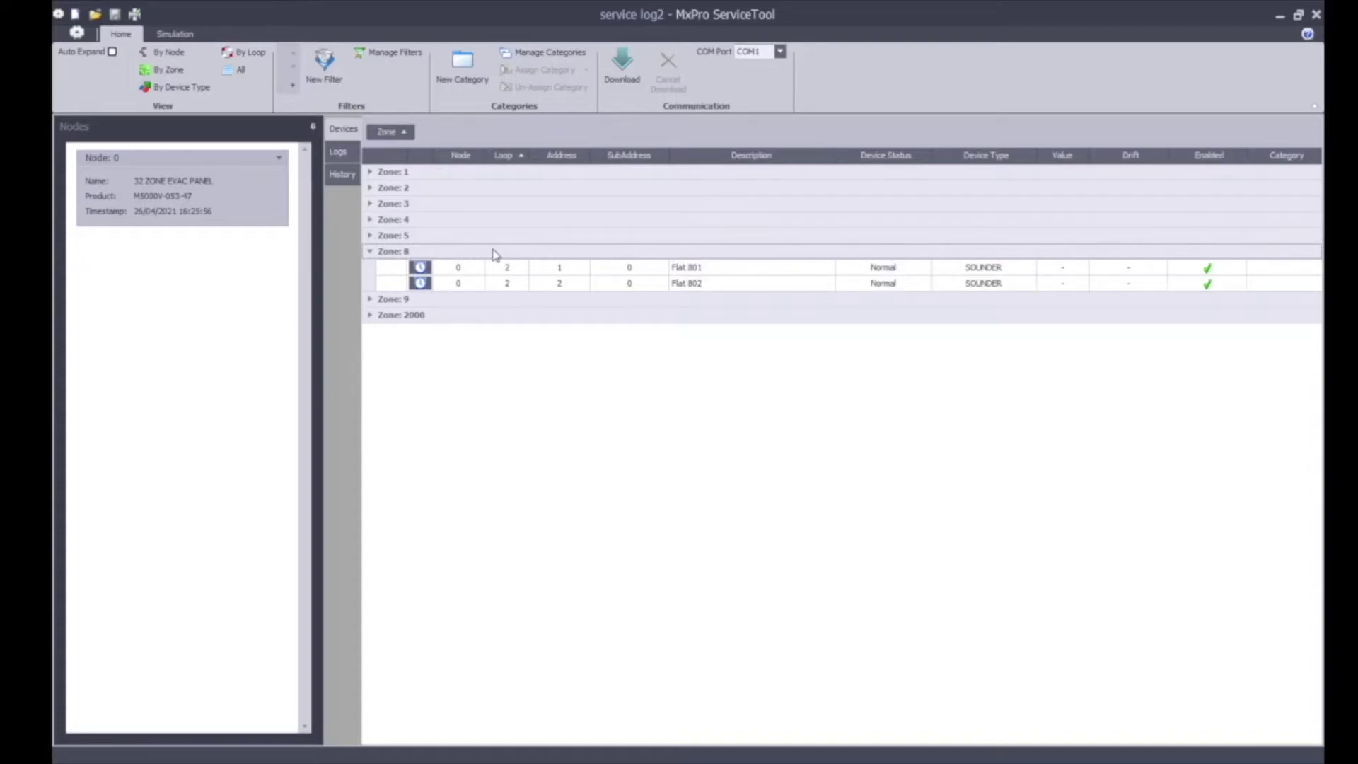
click(370, 235)
click(370, 220)
click(370, 188)
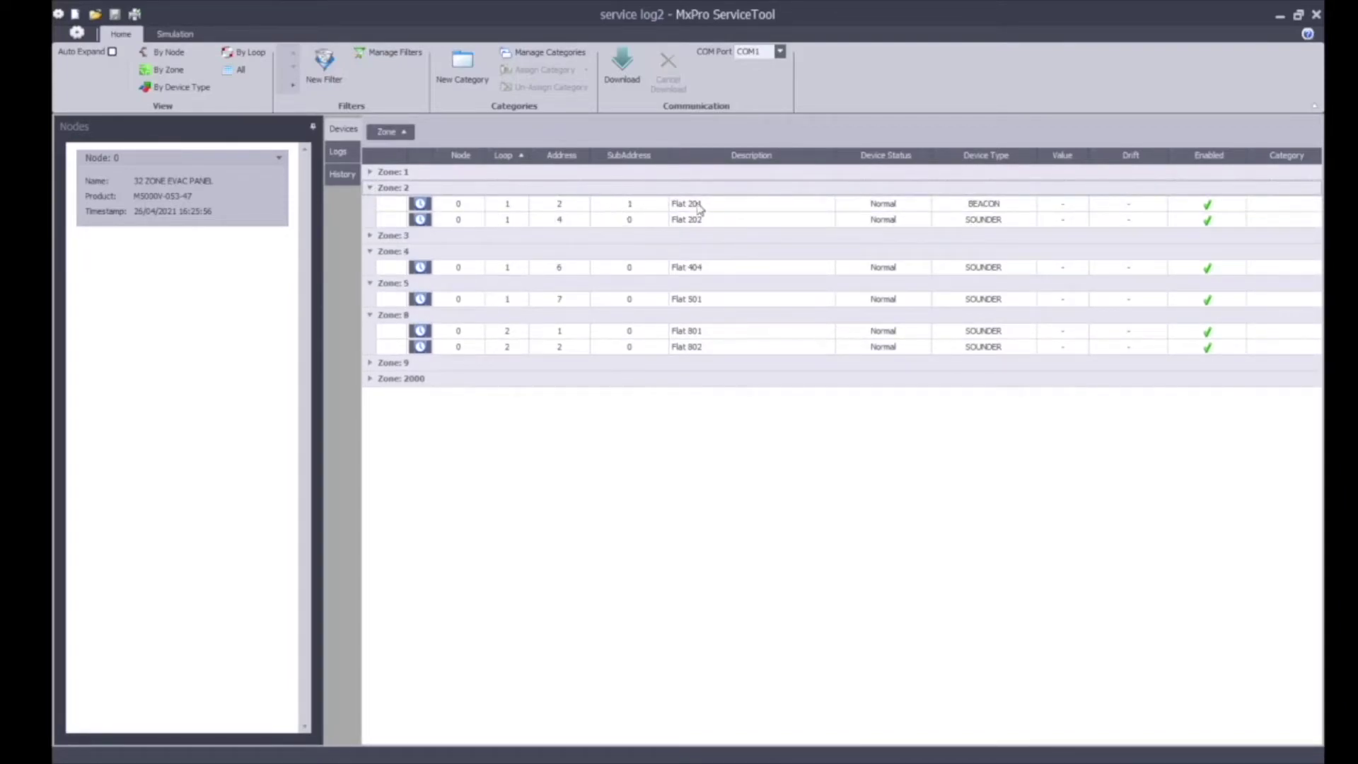
click(170, 61)
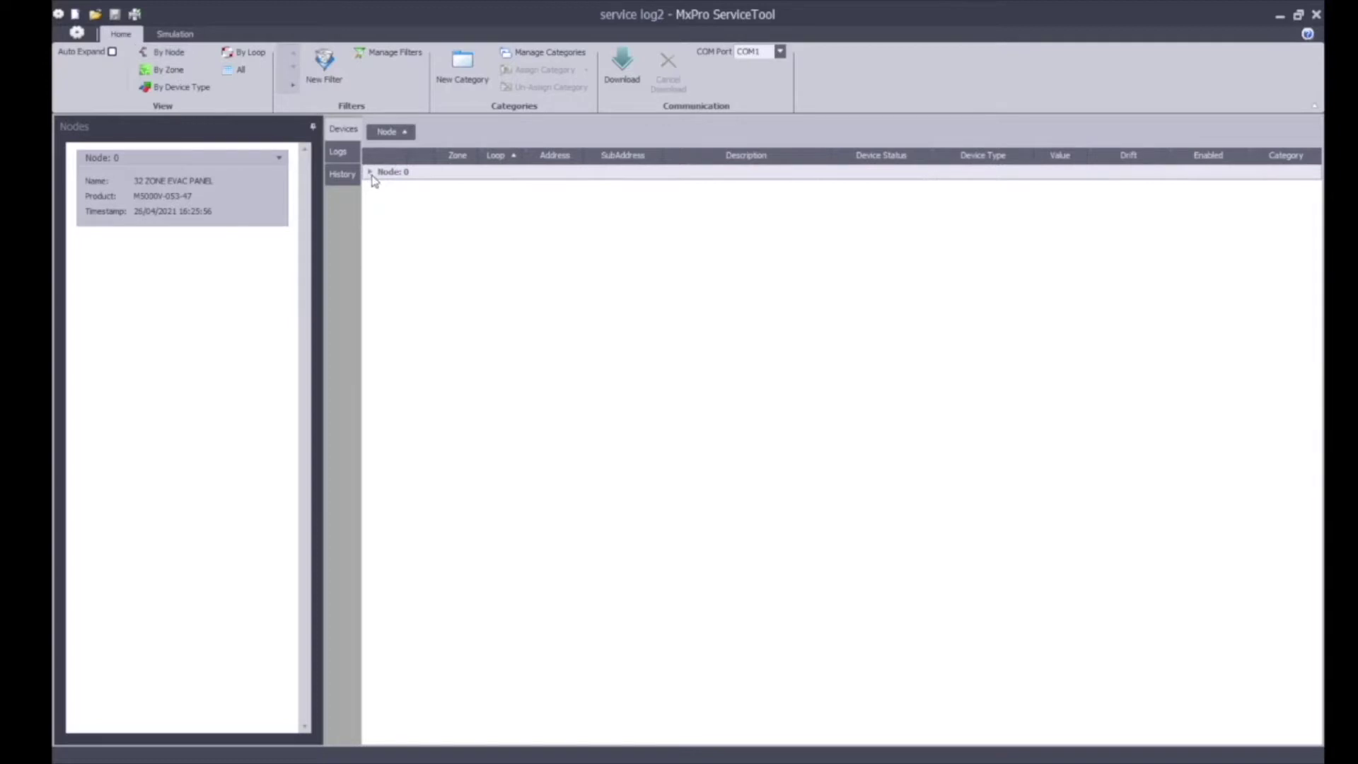
Expand Node: 0, select the Flat 101 sounder, then switch to the Logs event log.
click(370, 174)
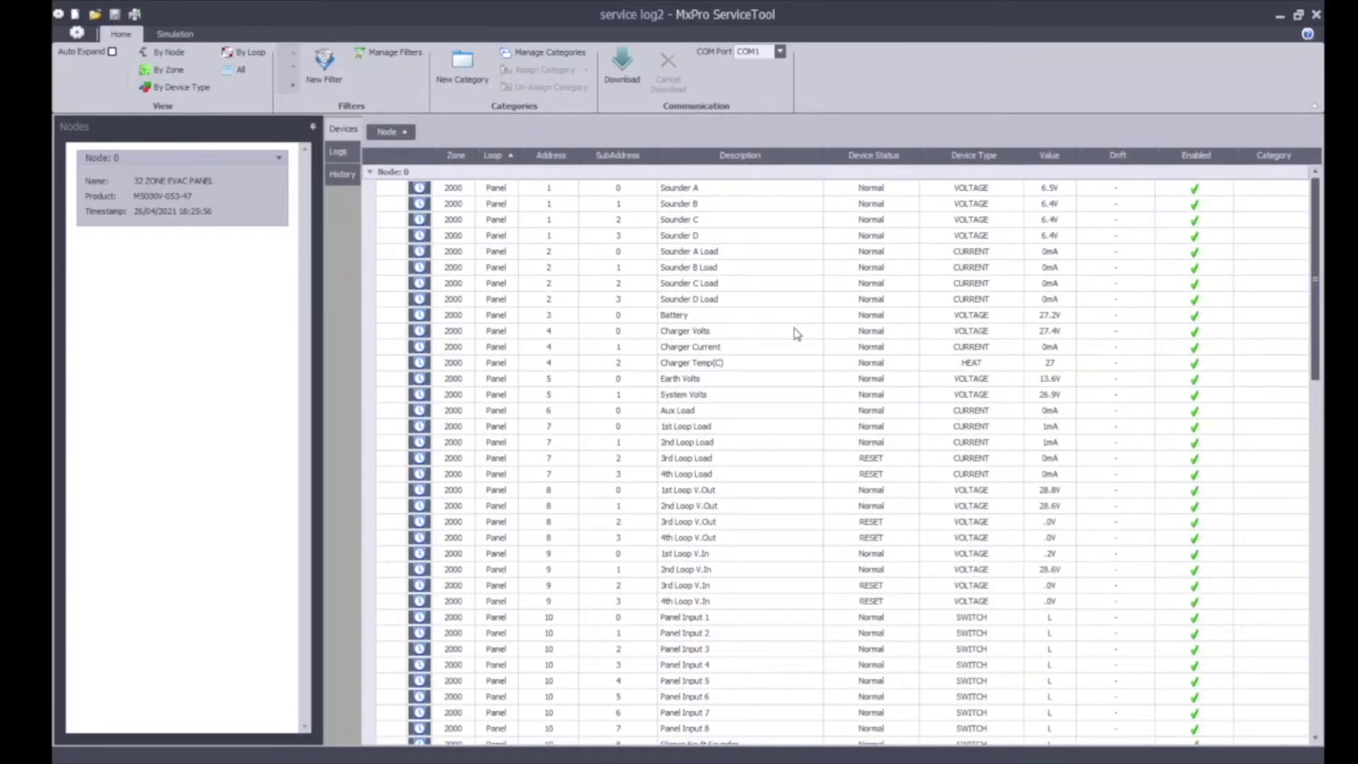
drag(1318, 303, 1220, 644)
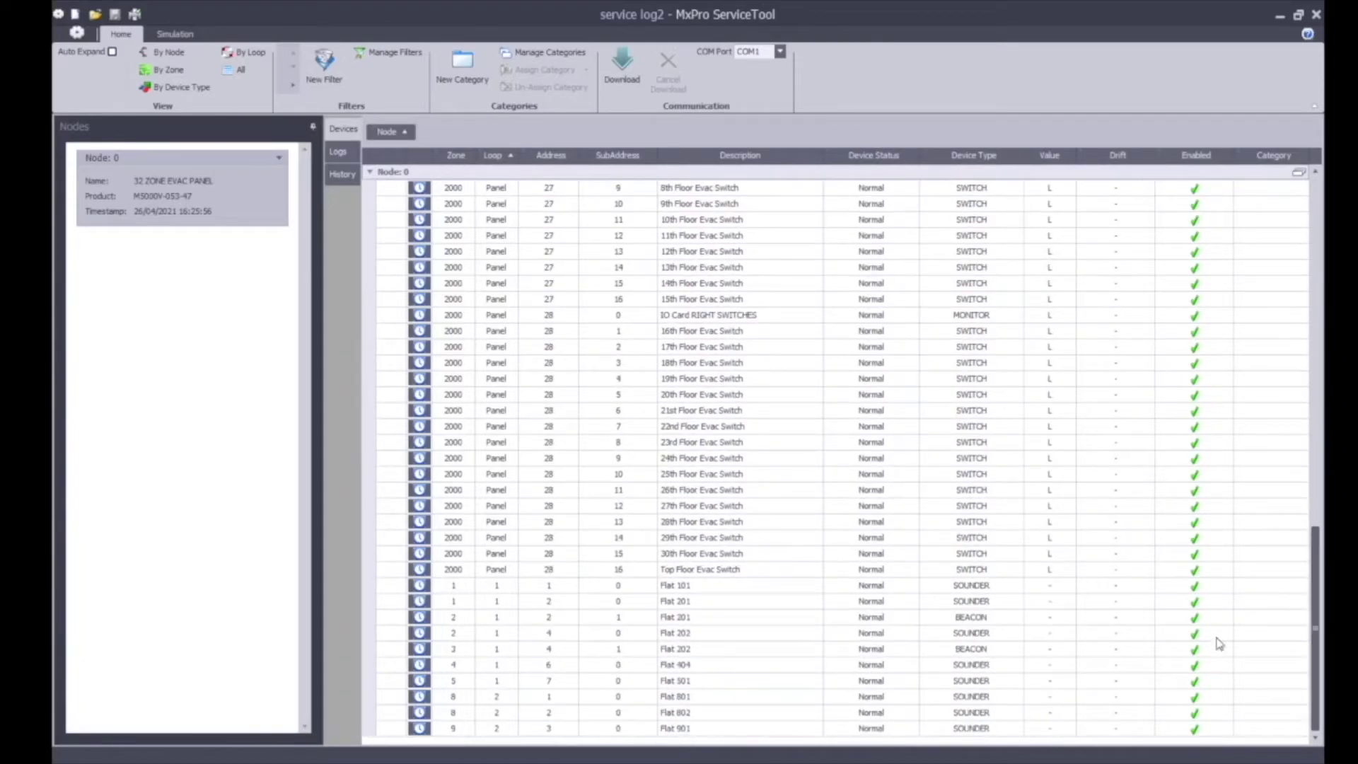
click(712, 589)
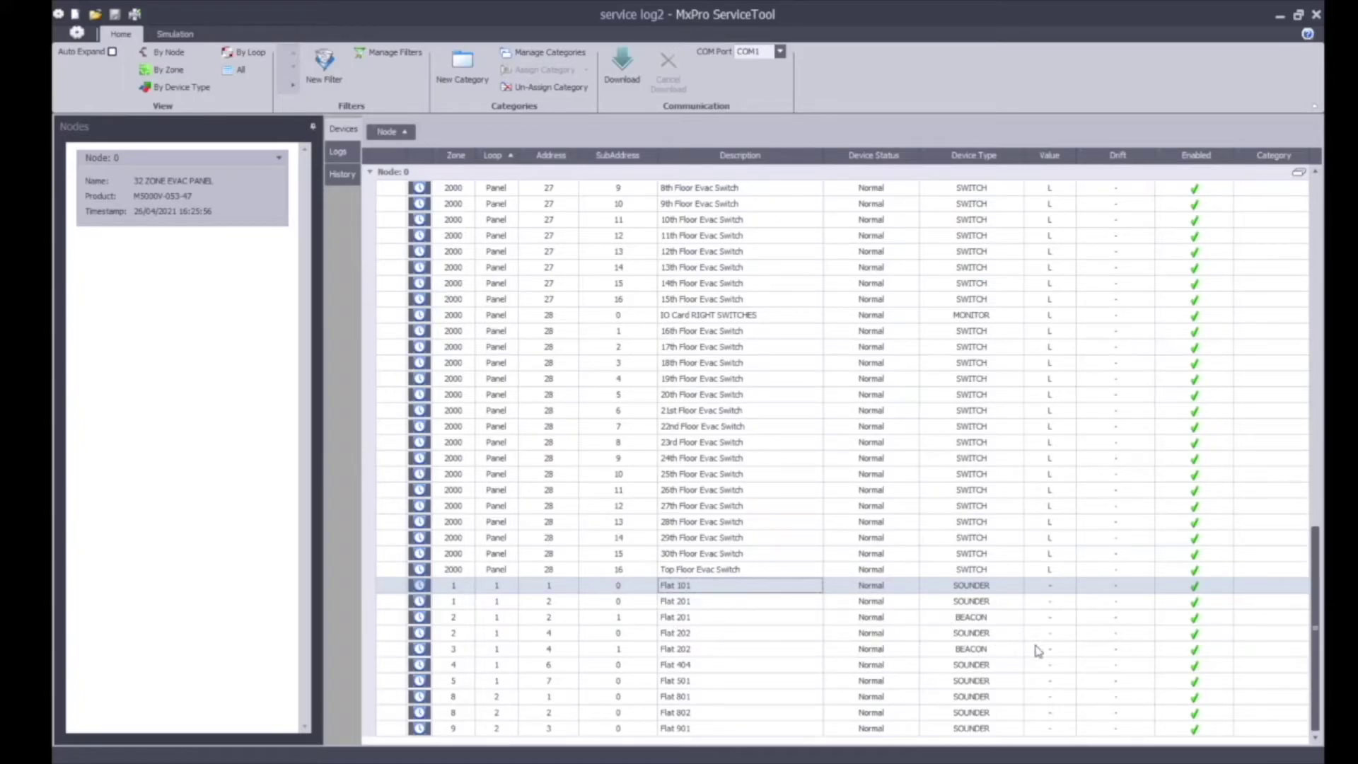
click(338, 154)
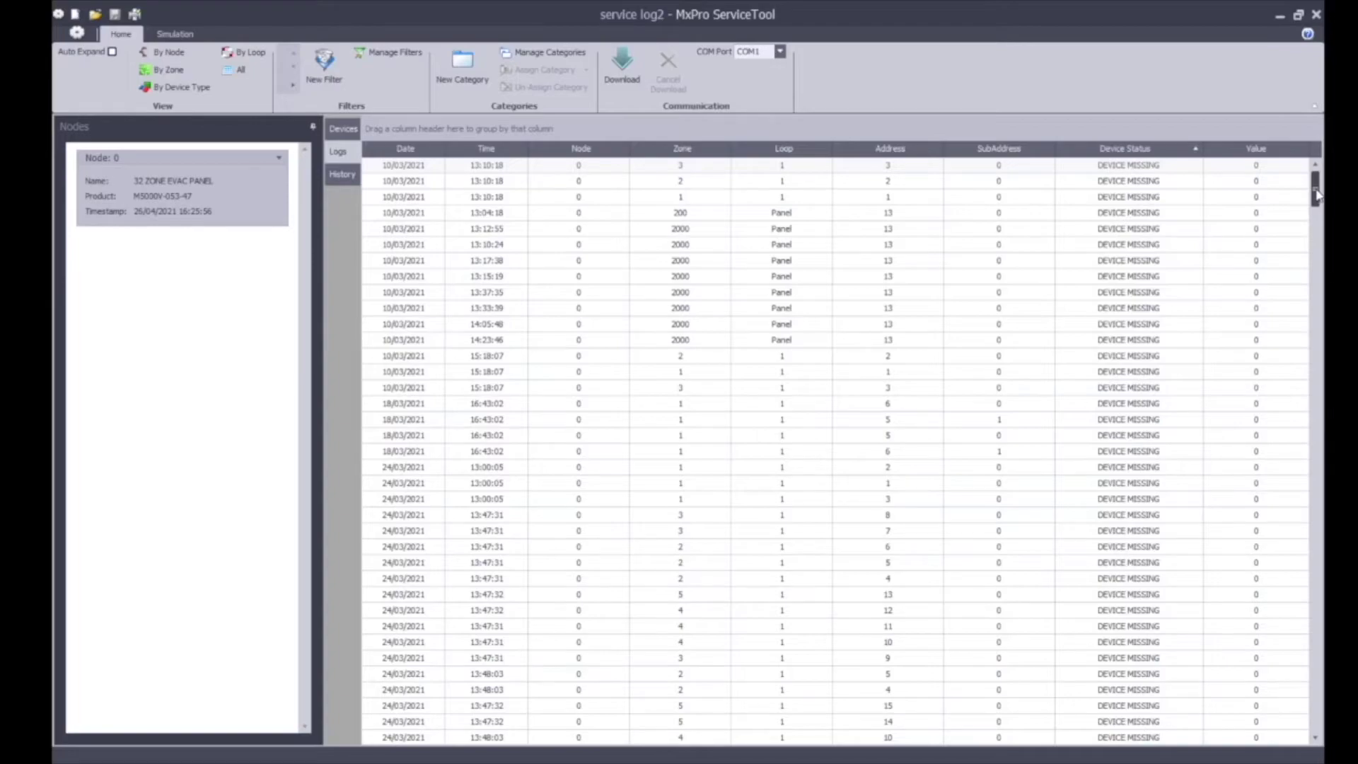
drag(1317, 194, 1316, 382)
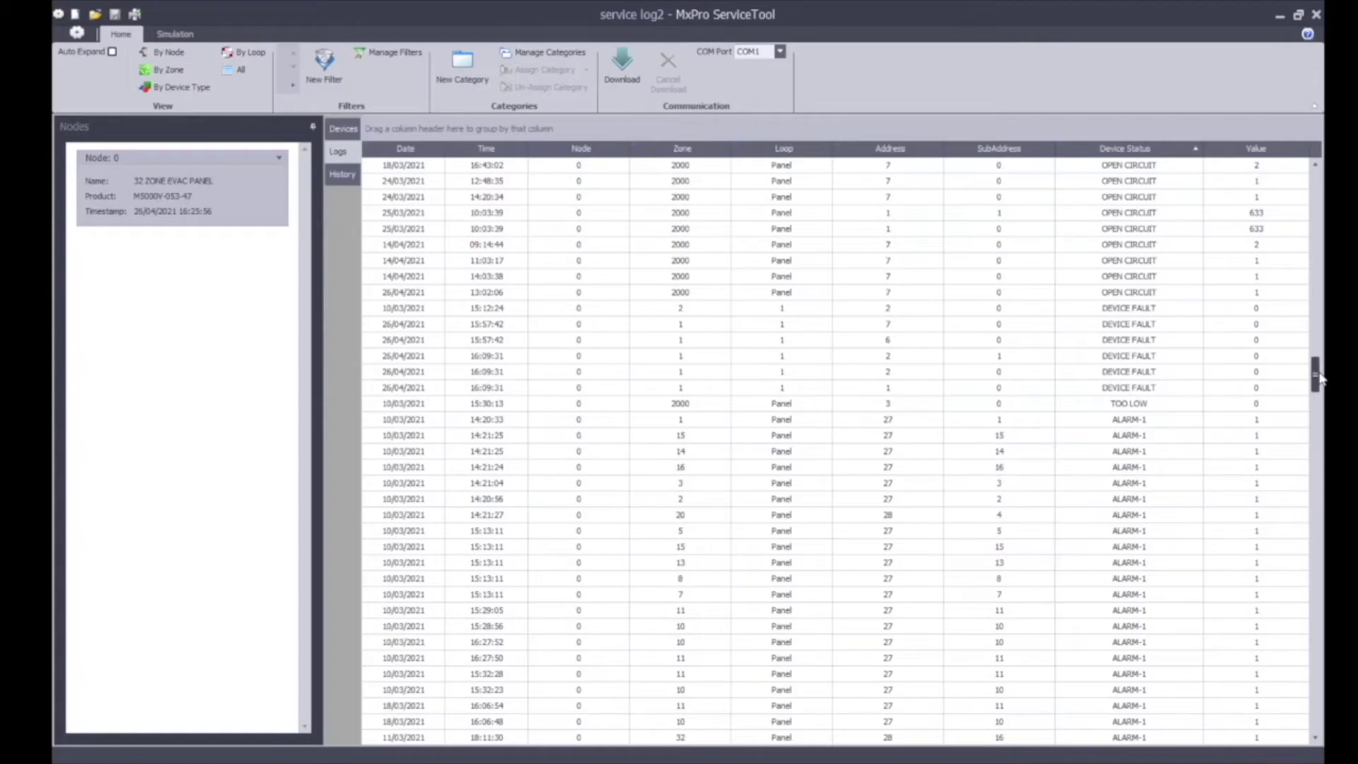
drag(1320, 380, 1319, 396)
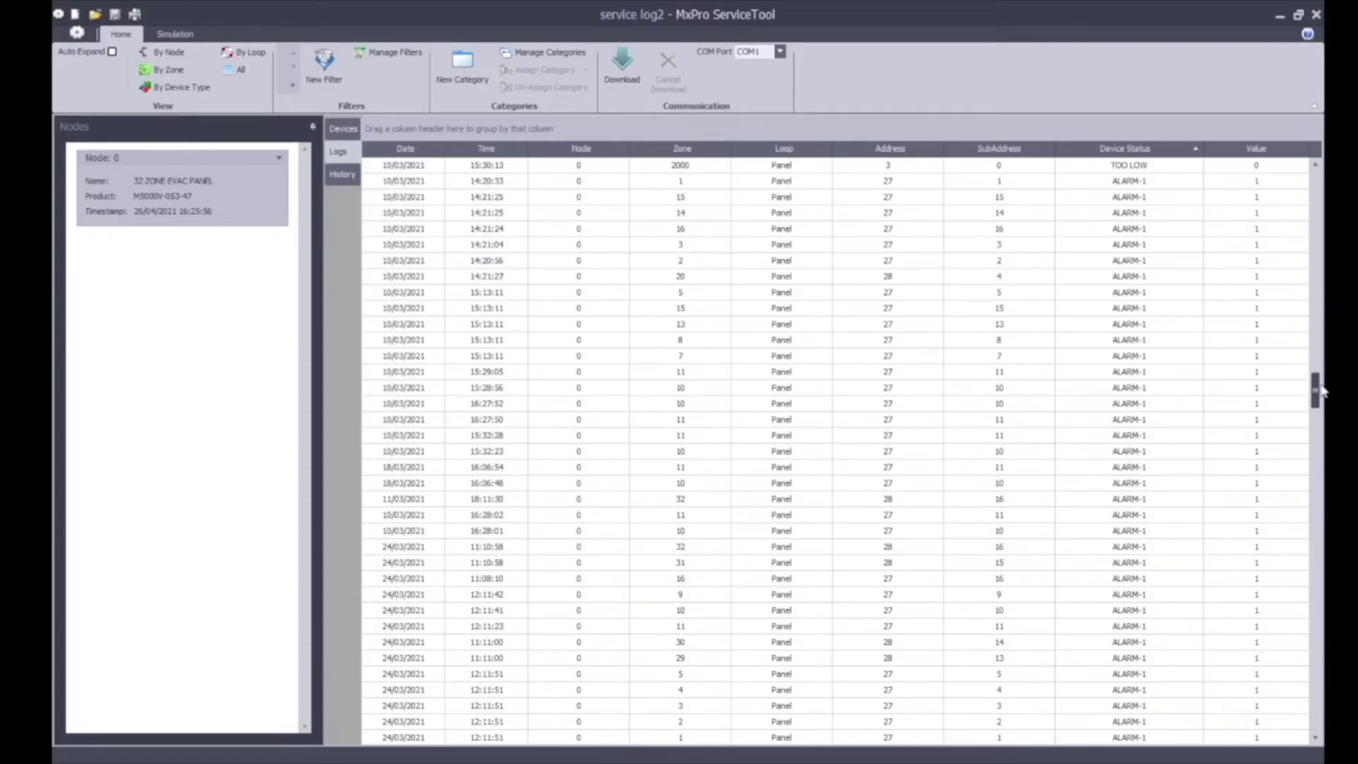
drag(1316, 389, 1316, 535)
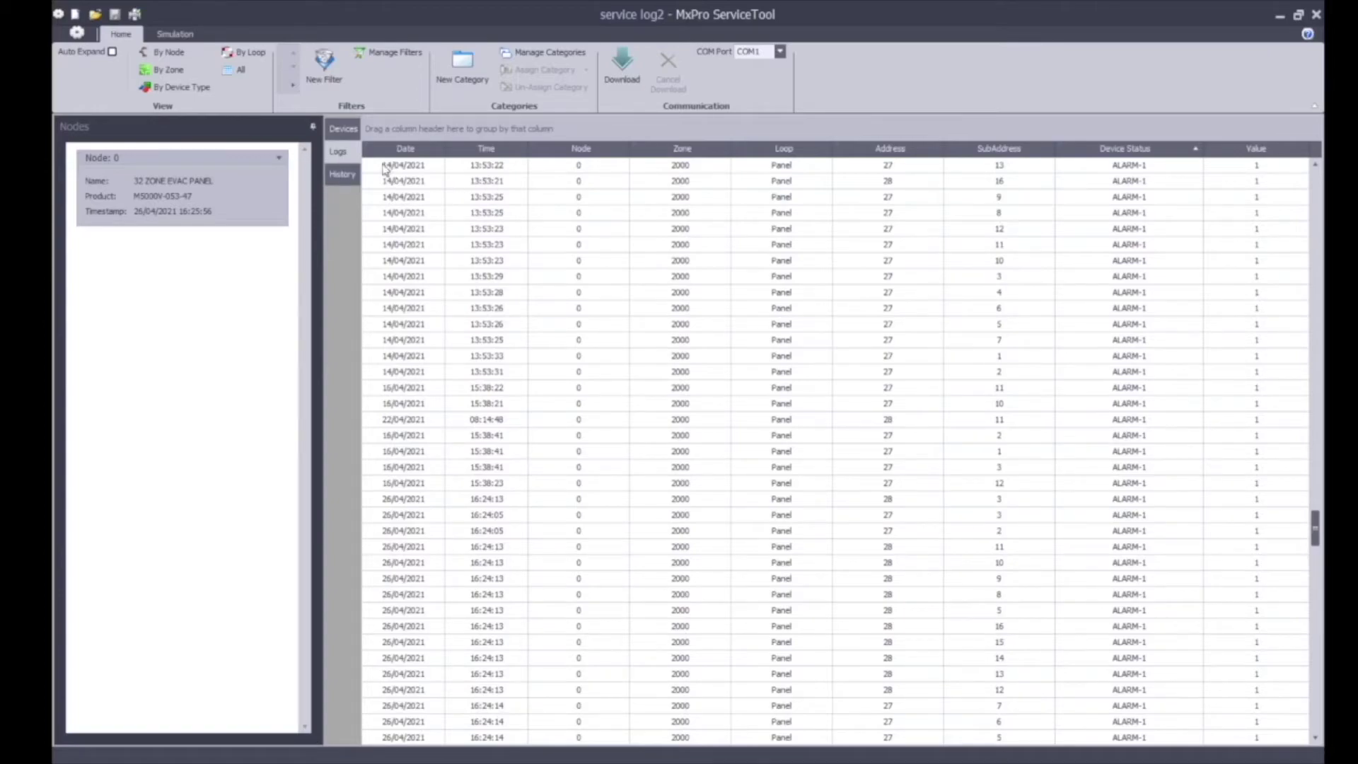
Show History for Node: 0 and select the loop 1 address 2 and address 1 devices.
click(347, 177)
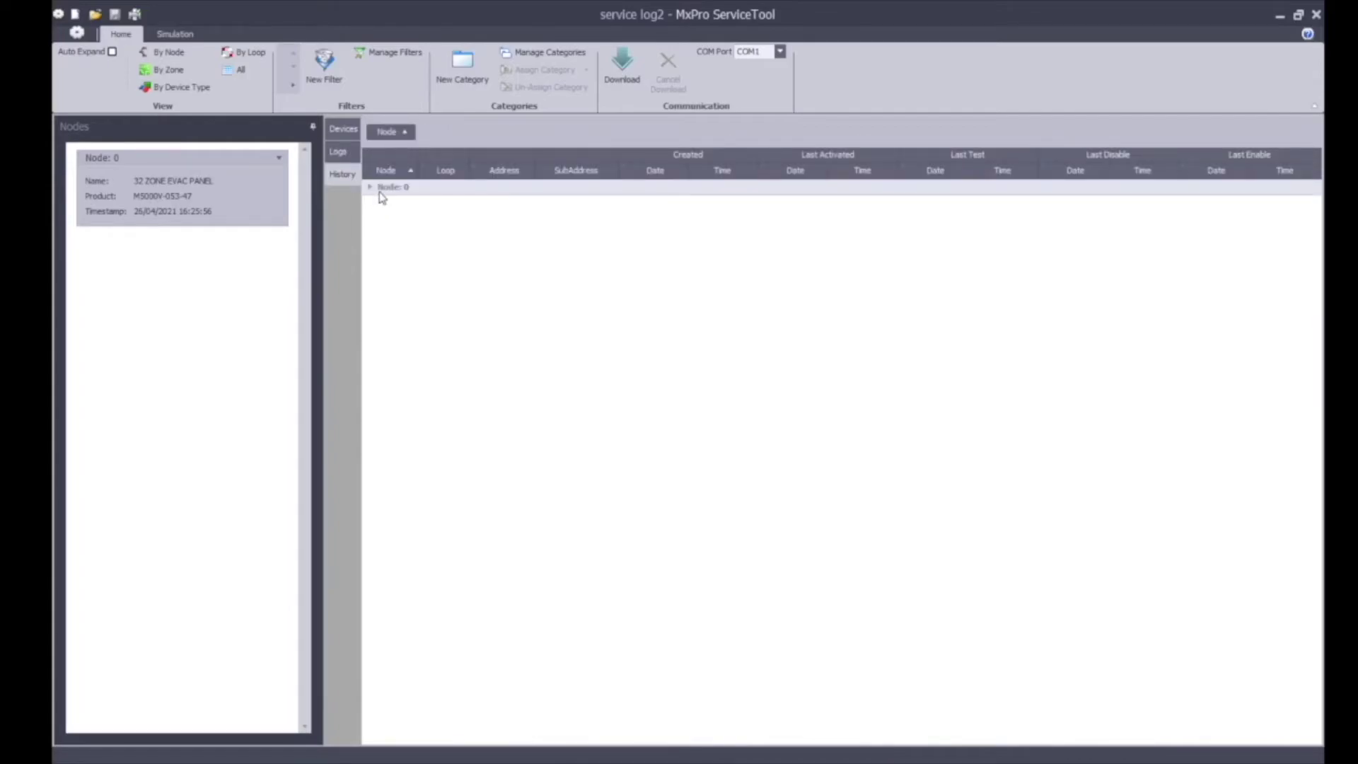
click(370, 187)
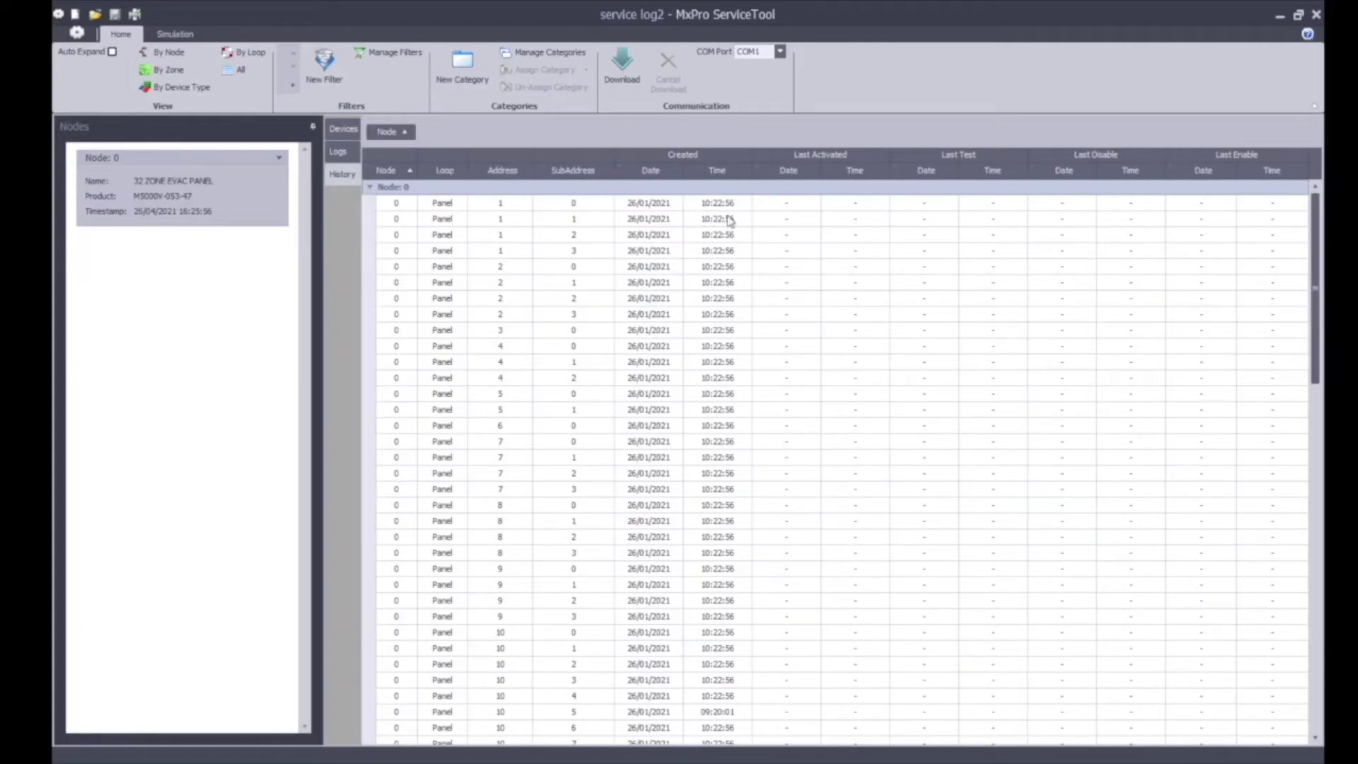
drag(1316, 262, 1315, 601)
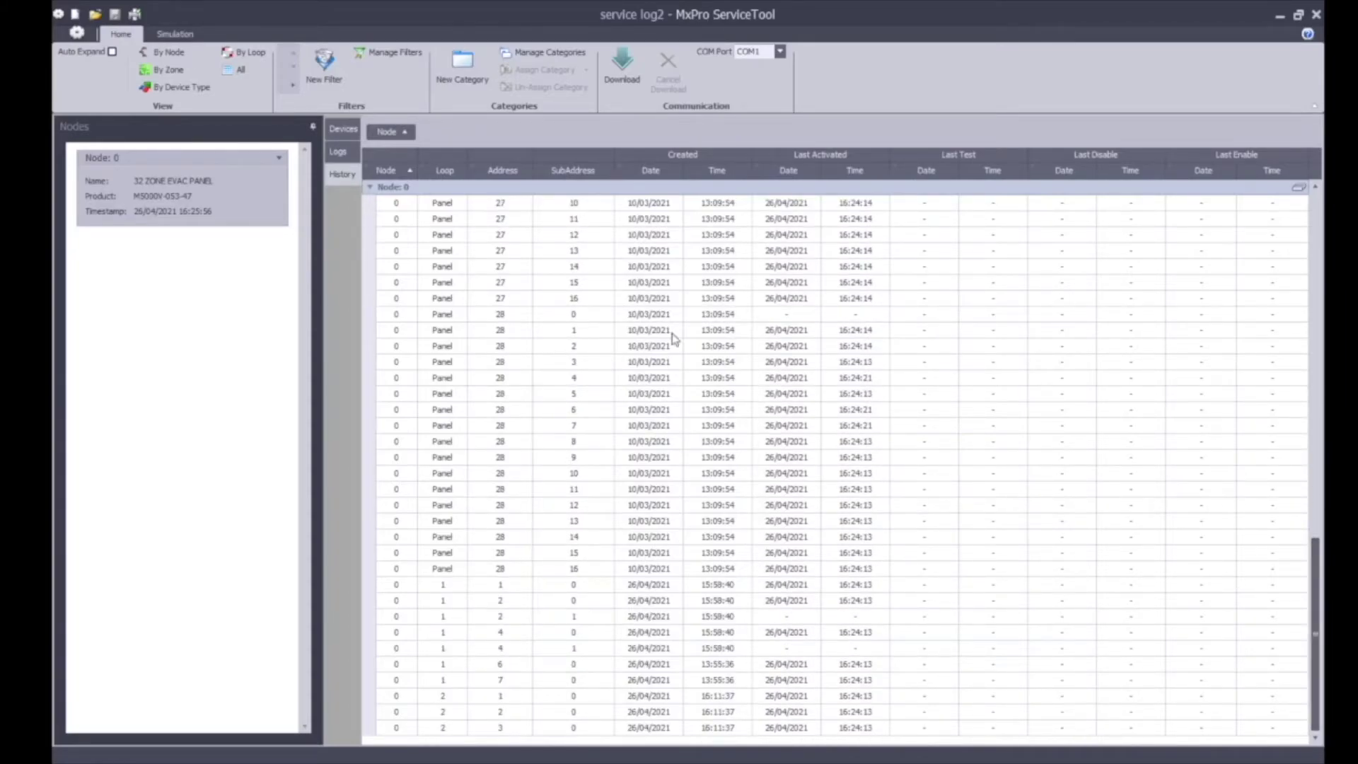
click(515, 599)
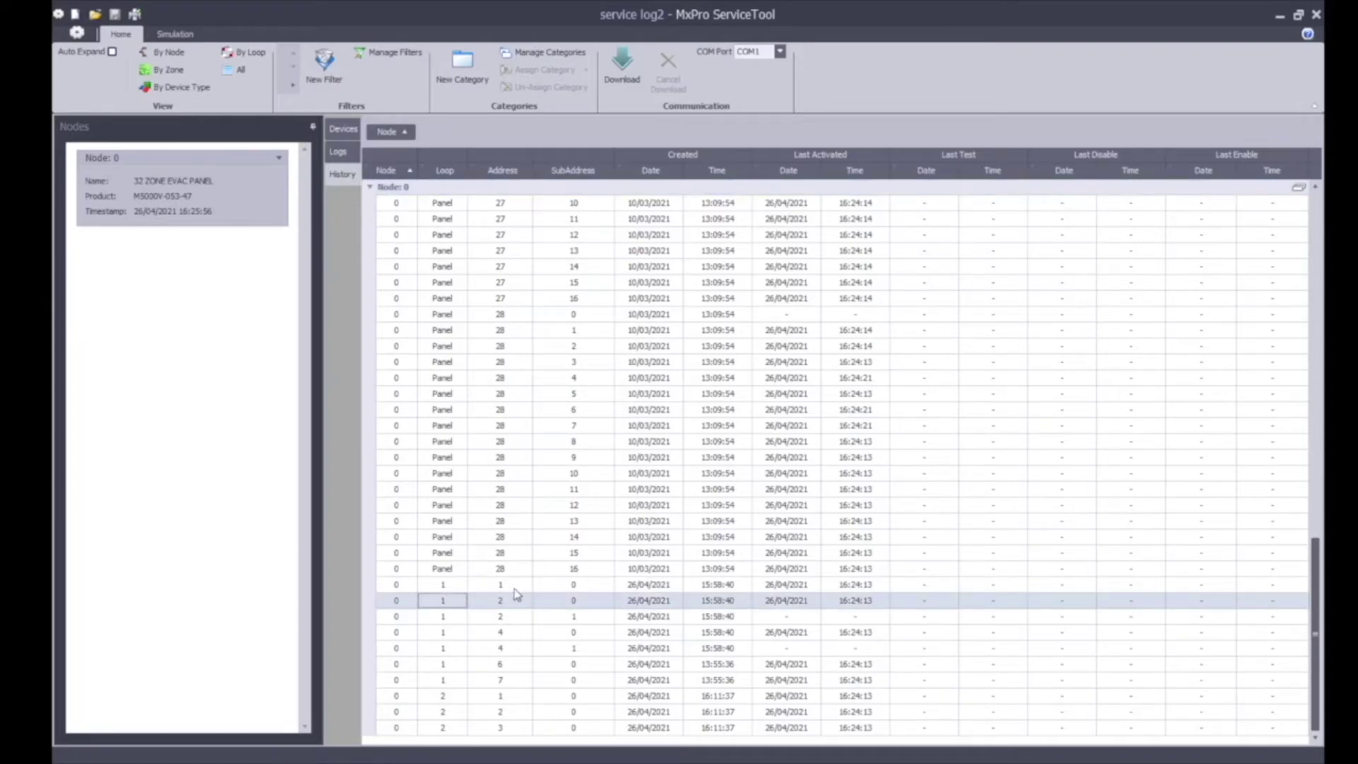
click(519, 587)
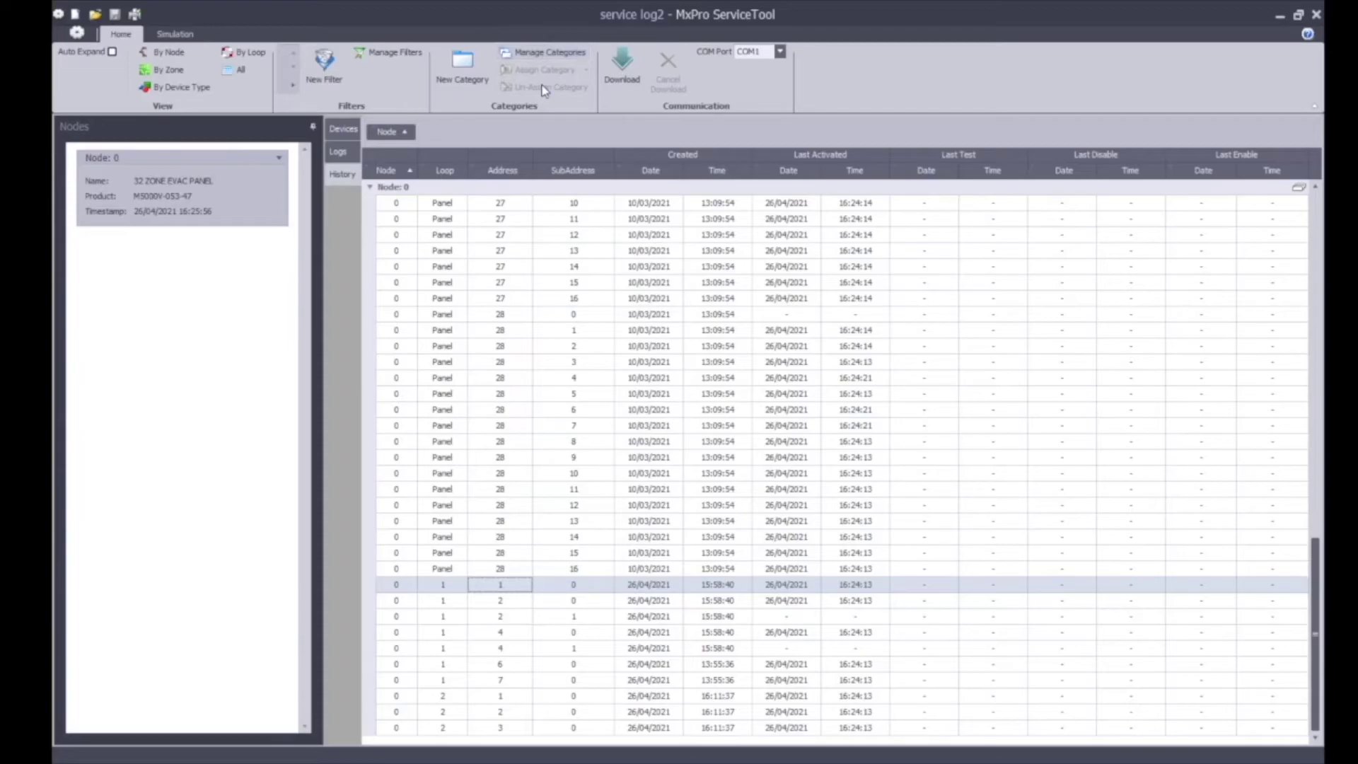
Return to the Node 0 device list and select the Flat 201 beacon row.
click(345, 131)
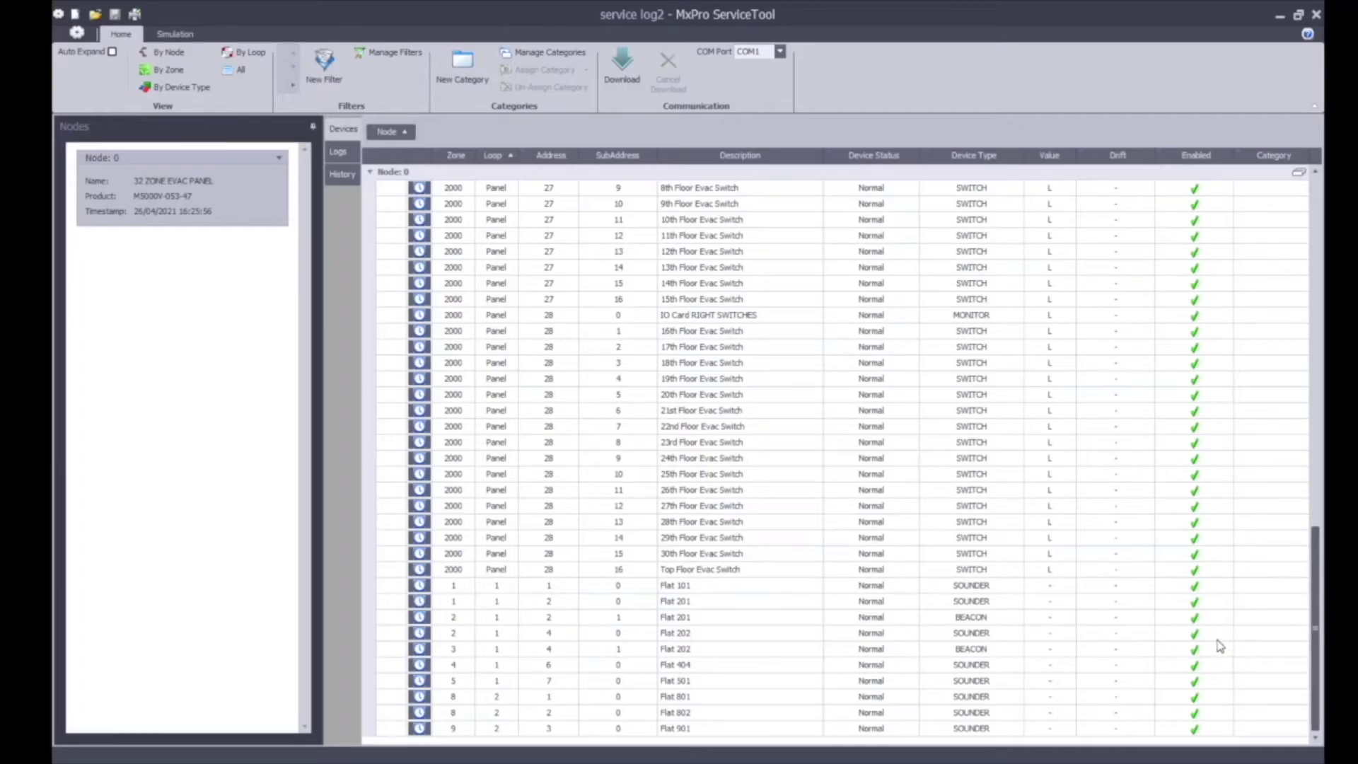
click(1274, 621)
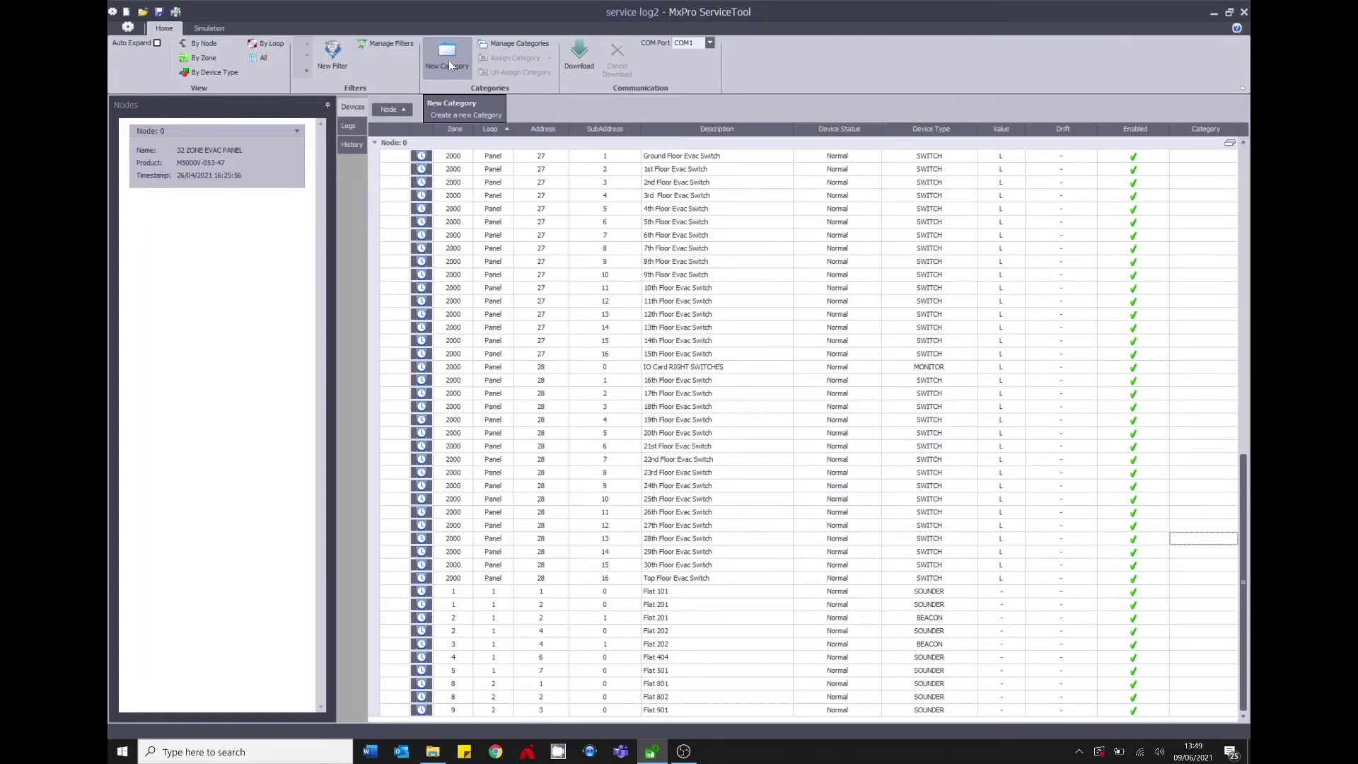
Create a light-yellow 'Room Access' category described 'Unable to gain access to flat'.
click(450, 65)
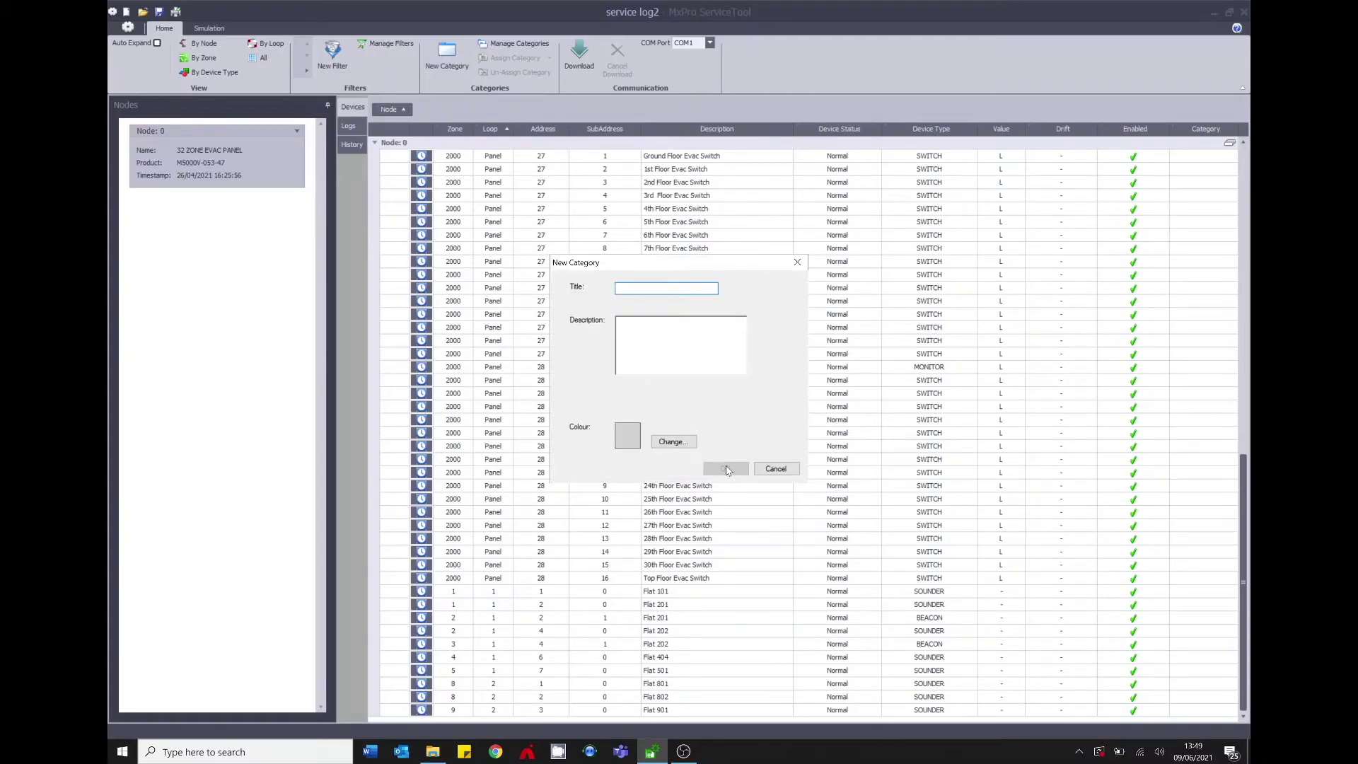
text(R)
text(oom Ac)
text(Unable)
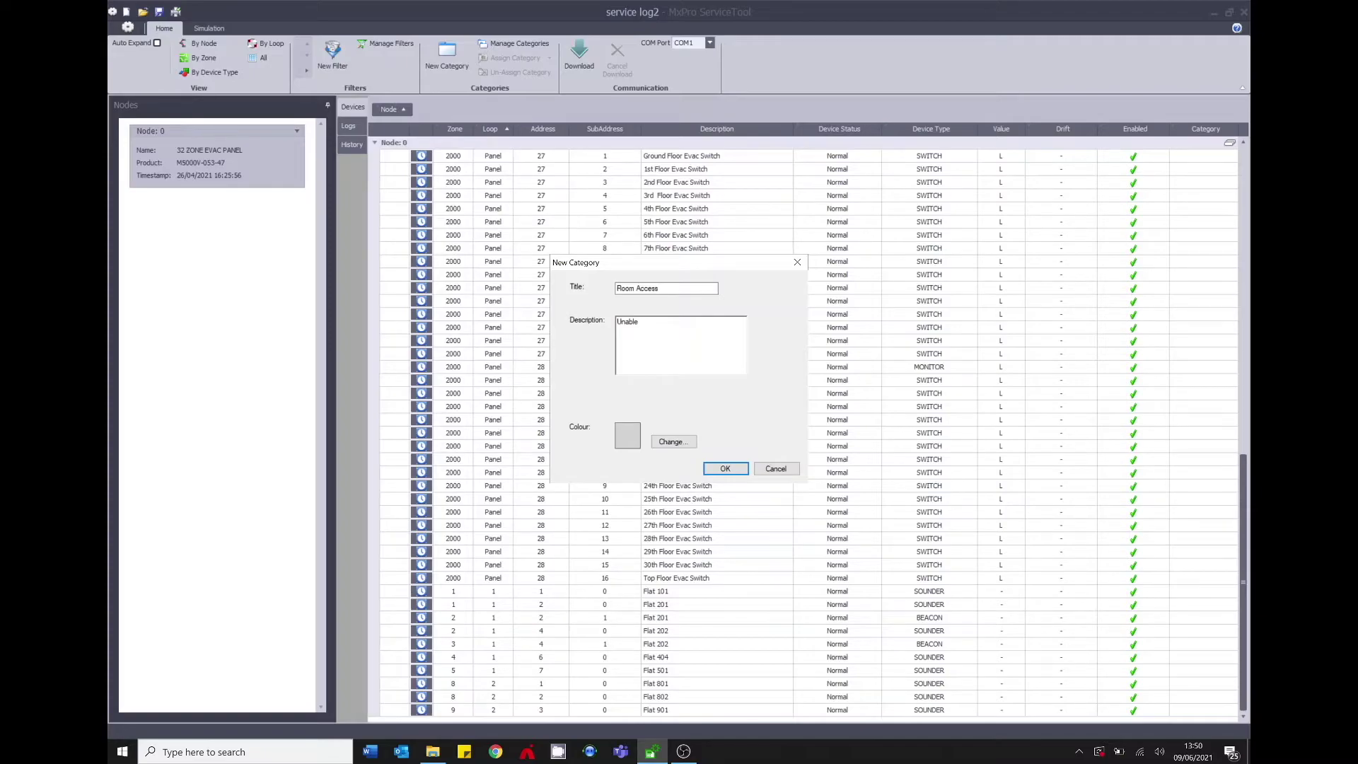
text(to gain acccess to flat)
click(672, 446)
click(637, 215)
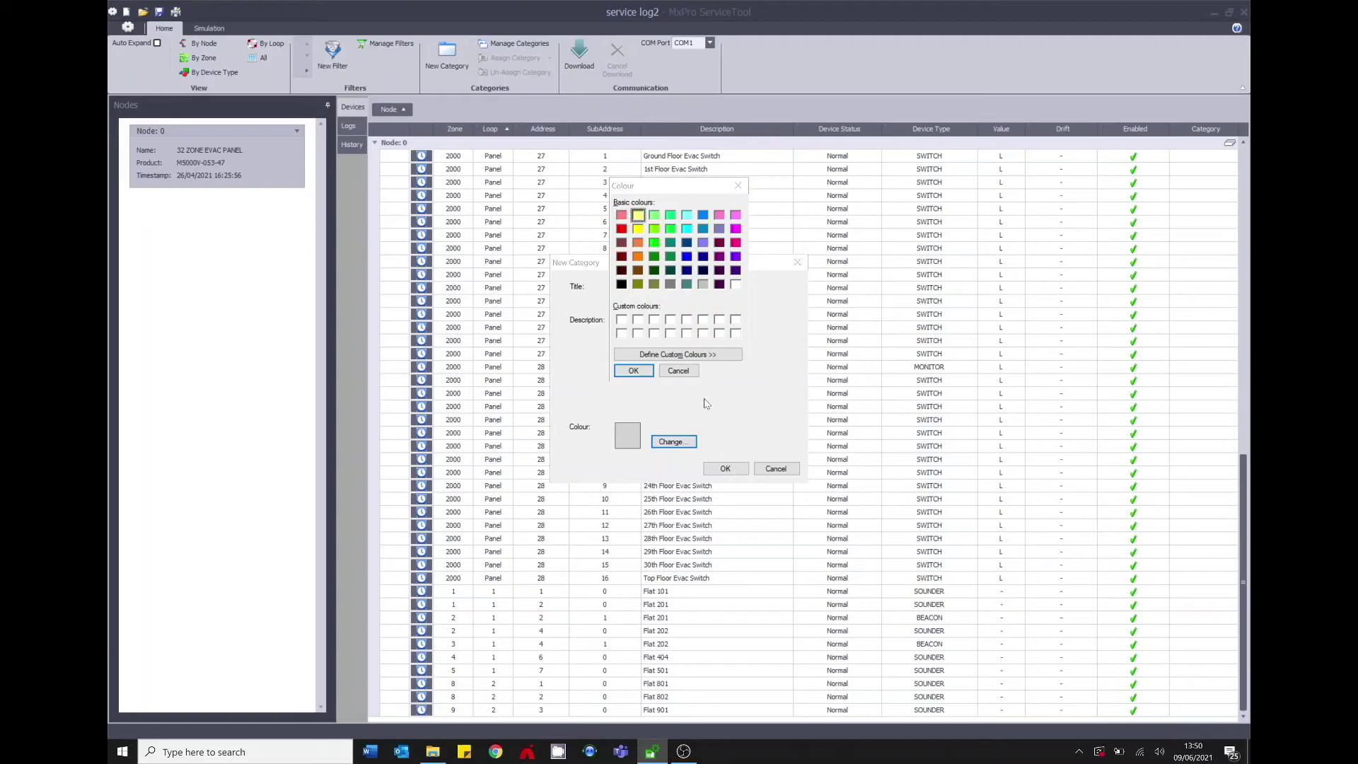
click(633, 372)
click(726, 471)
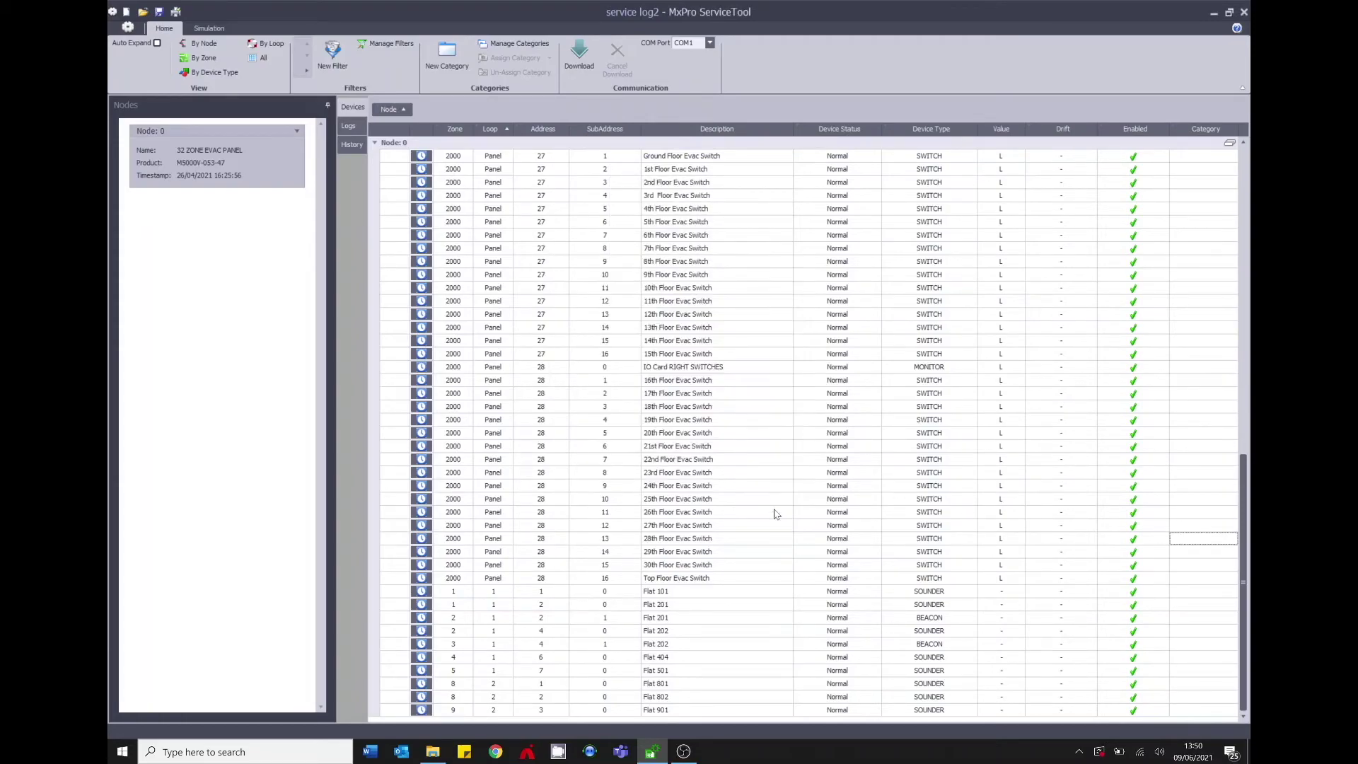
click(447, 55)
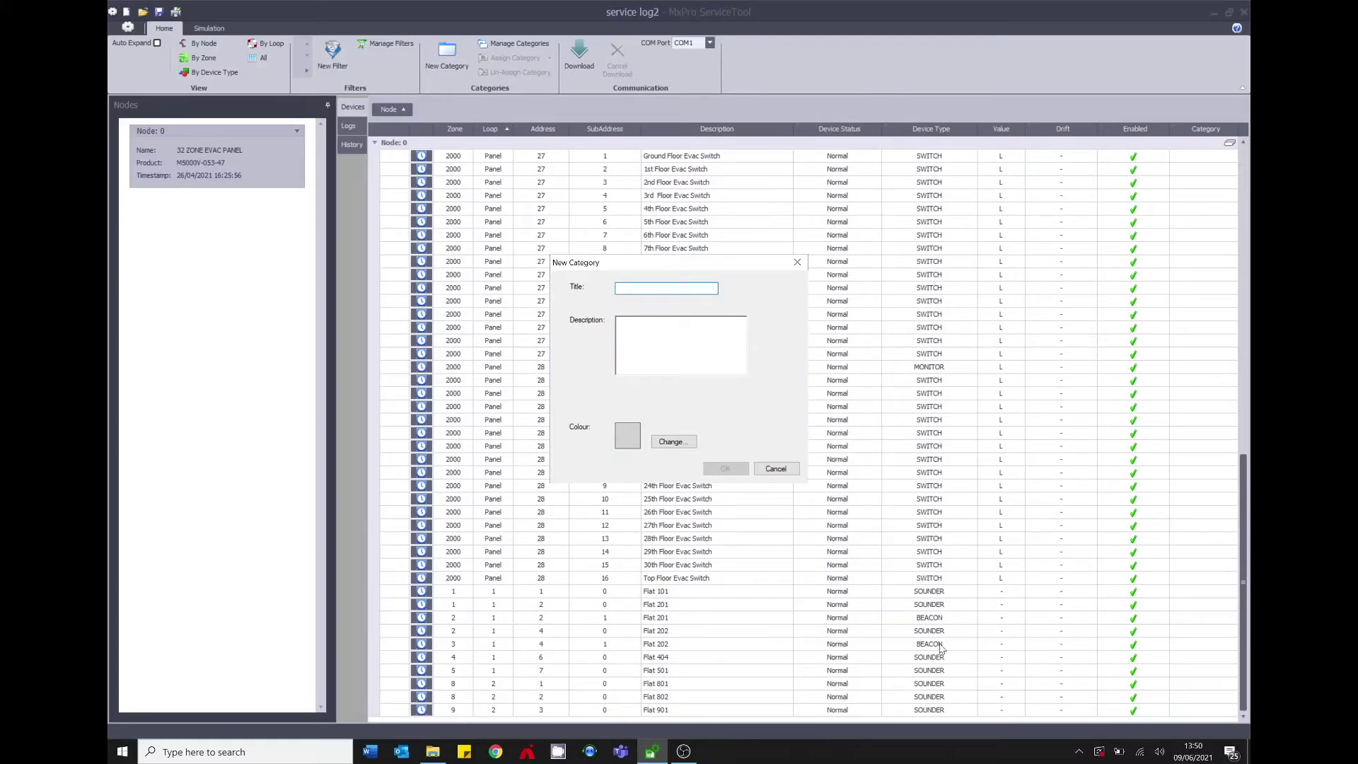
Create a red 'Sounder Test Issue' category described 'Unable to hear sounder outside of flat'.
text(Sounder Test Issue)
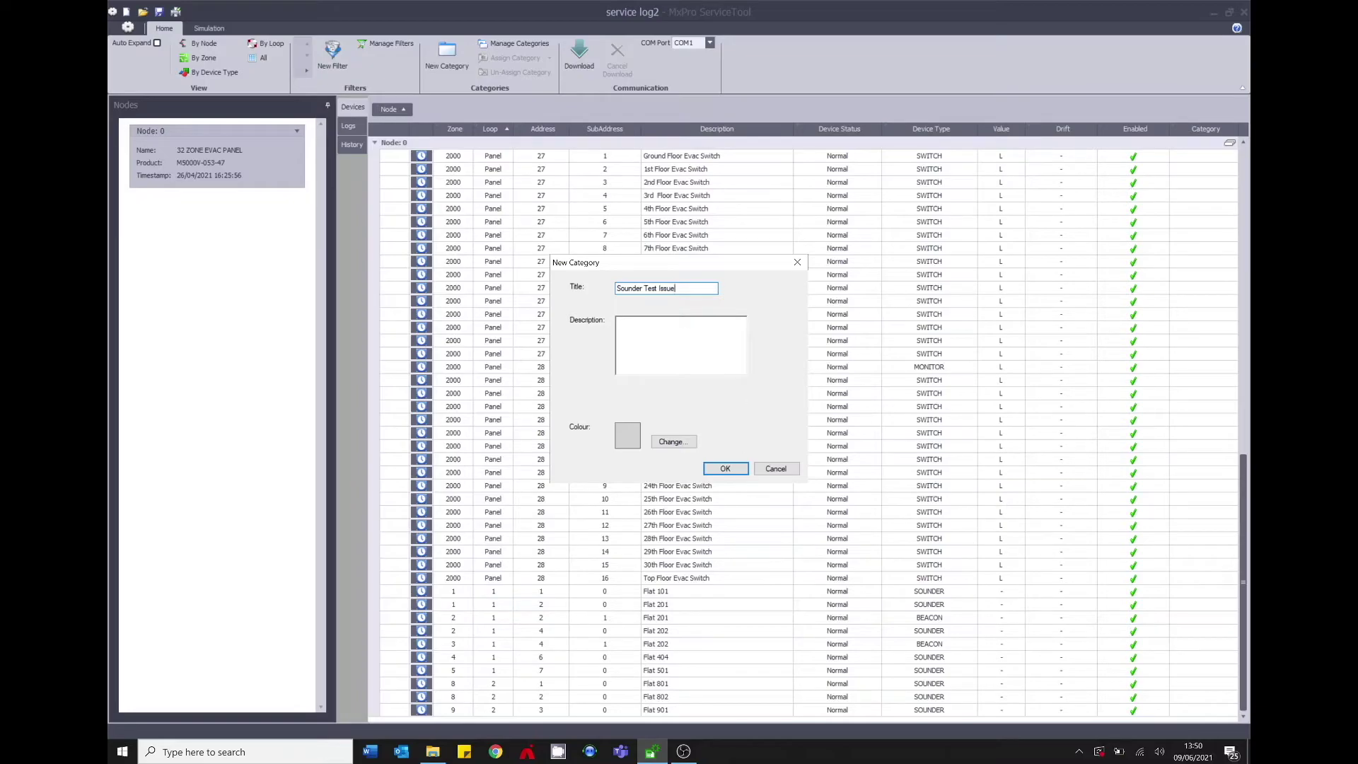
text(nable to hear sounder outside of flat)
click(685, 442)
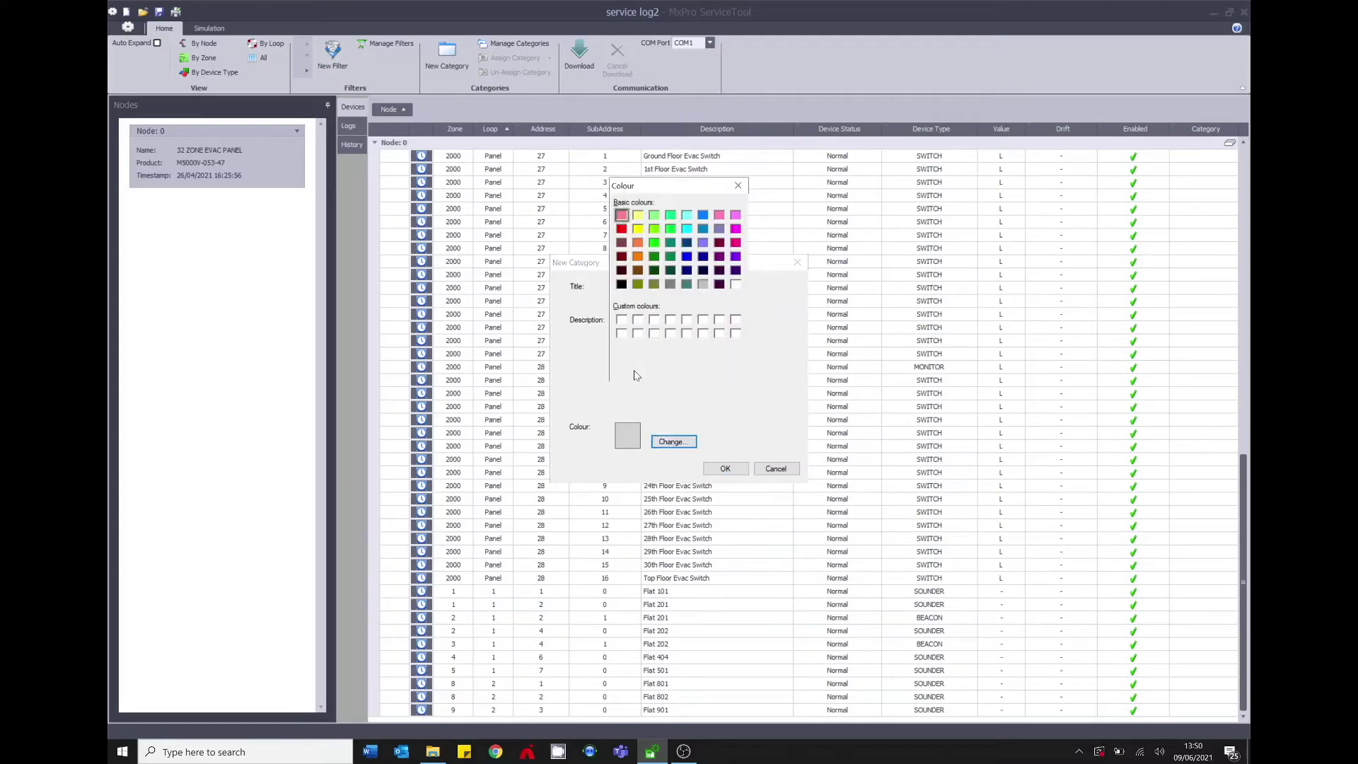
click(621, 228)
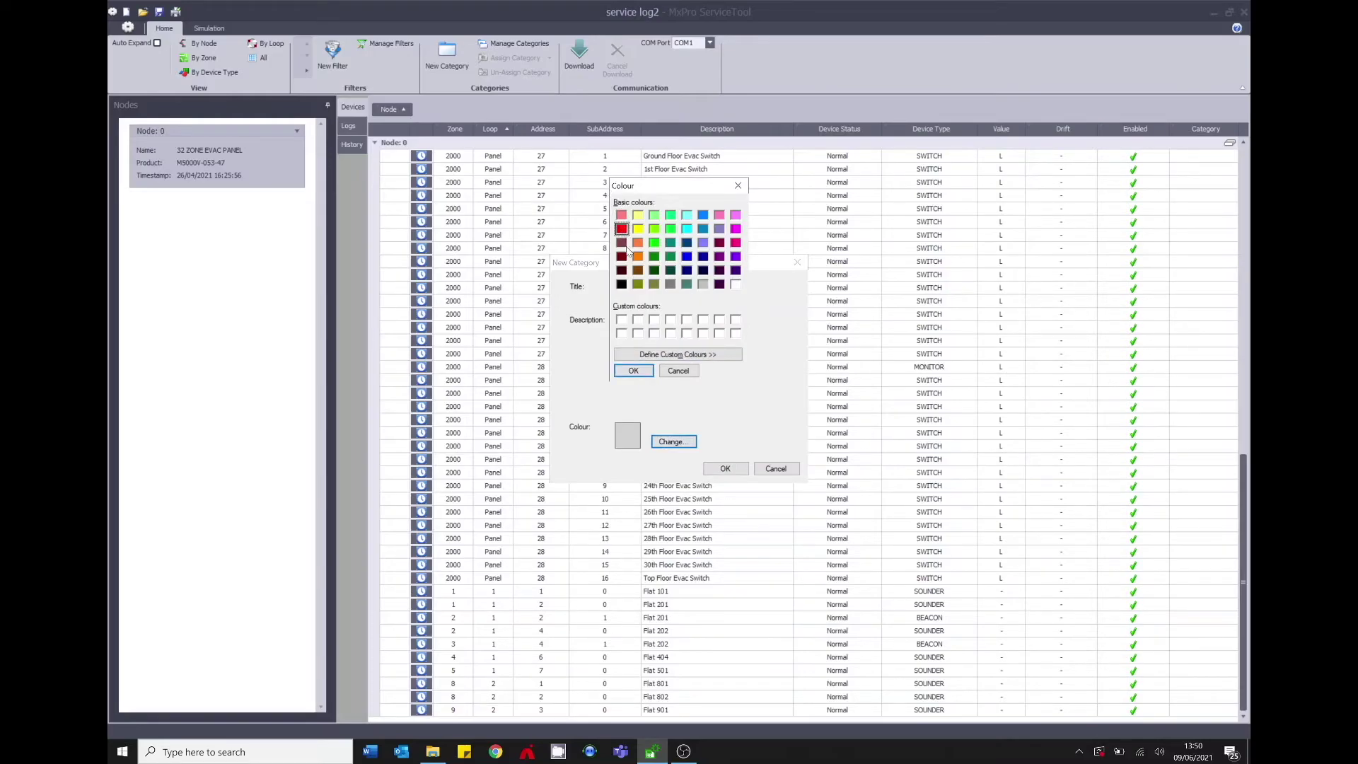
click(634, 371)
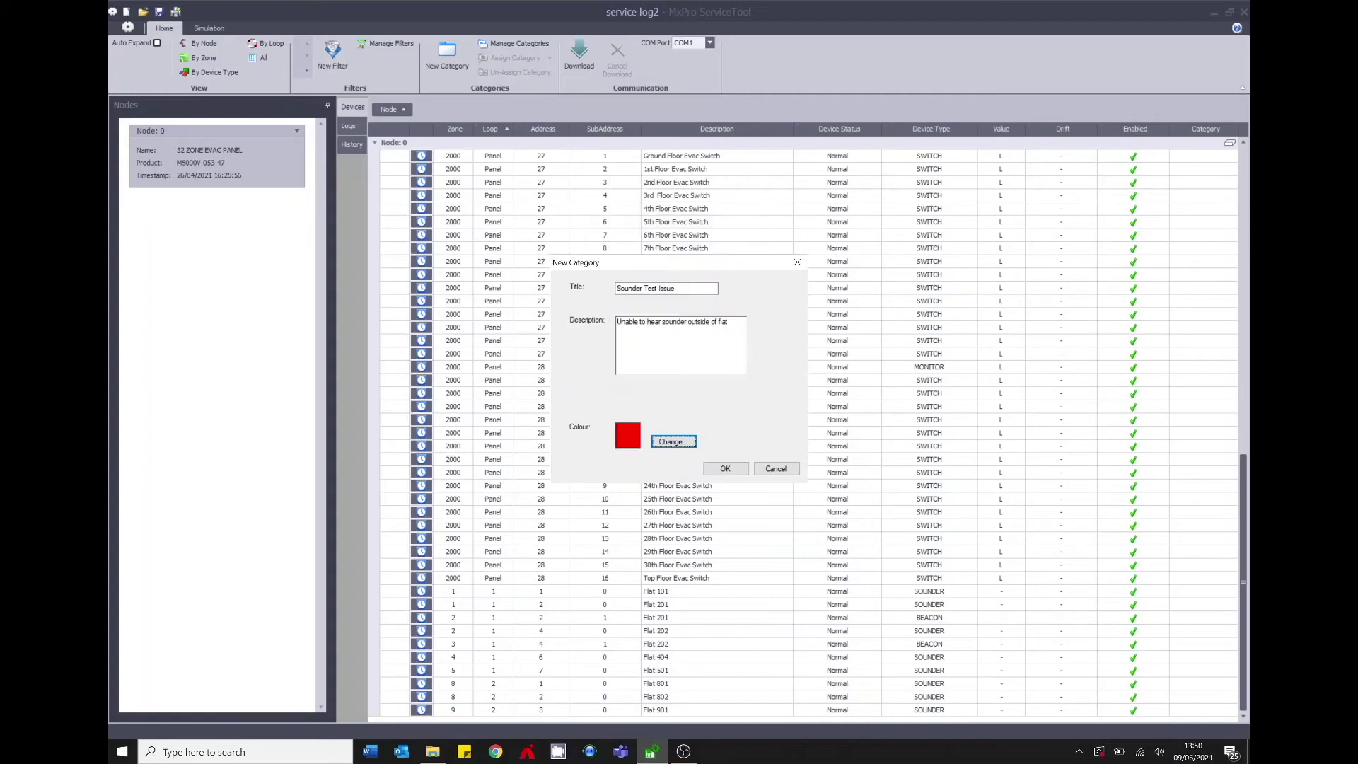
click(725, 469)
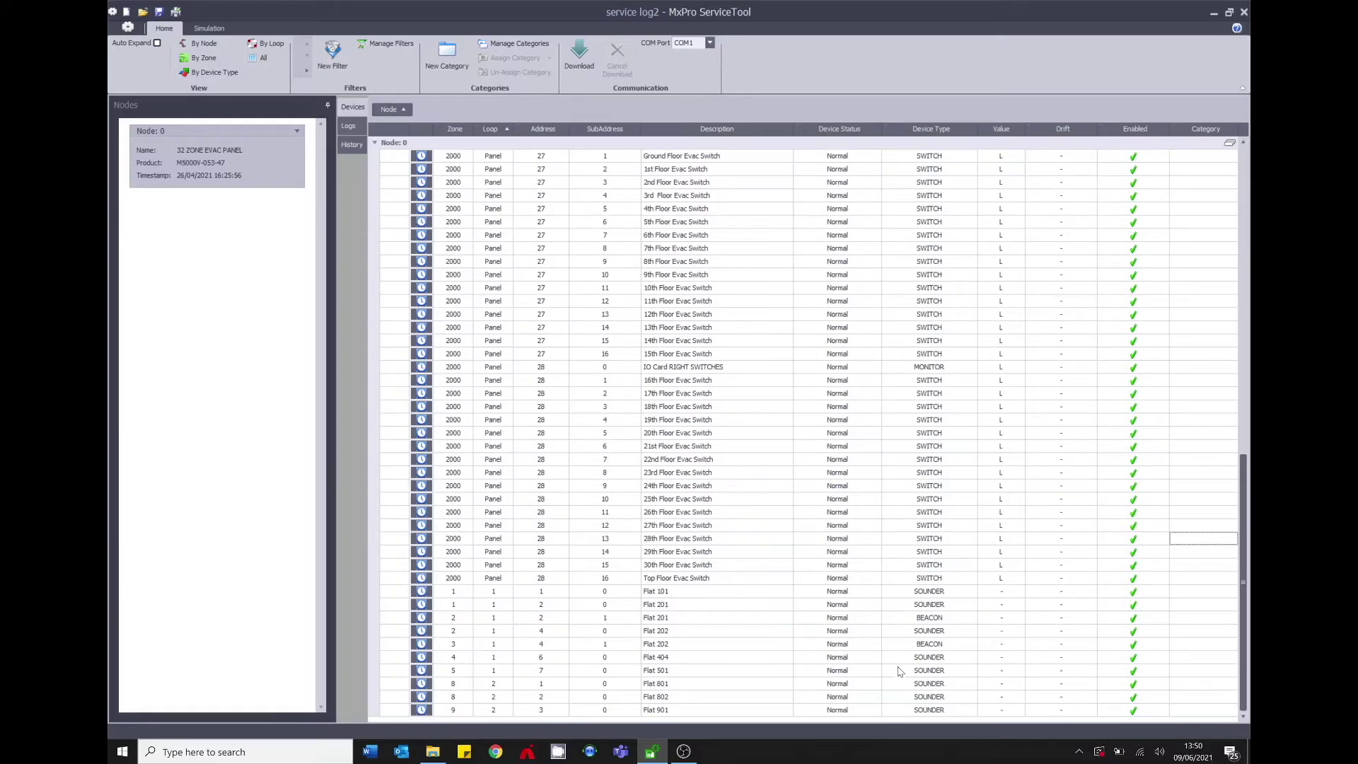
Tag the Flat 501 sounder with the yellow Room Access category.
right_click(1180, 674)
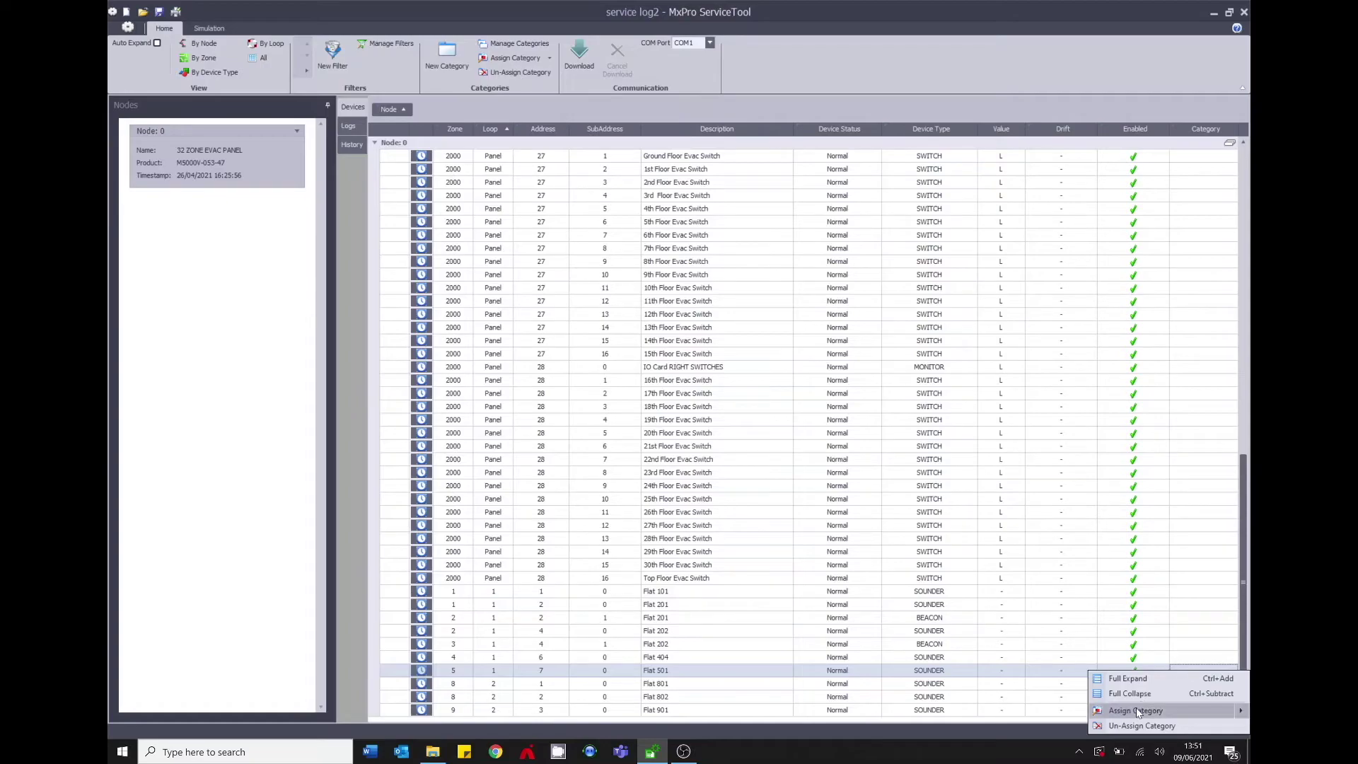
mouse_move(1136, 711)
click(981, 664)
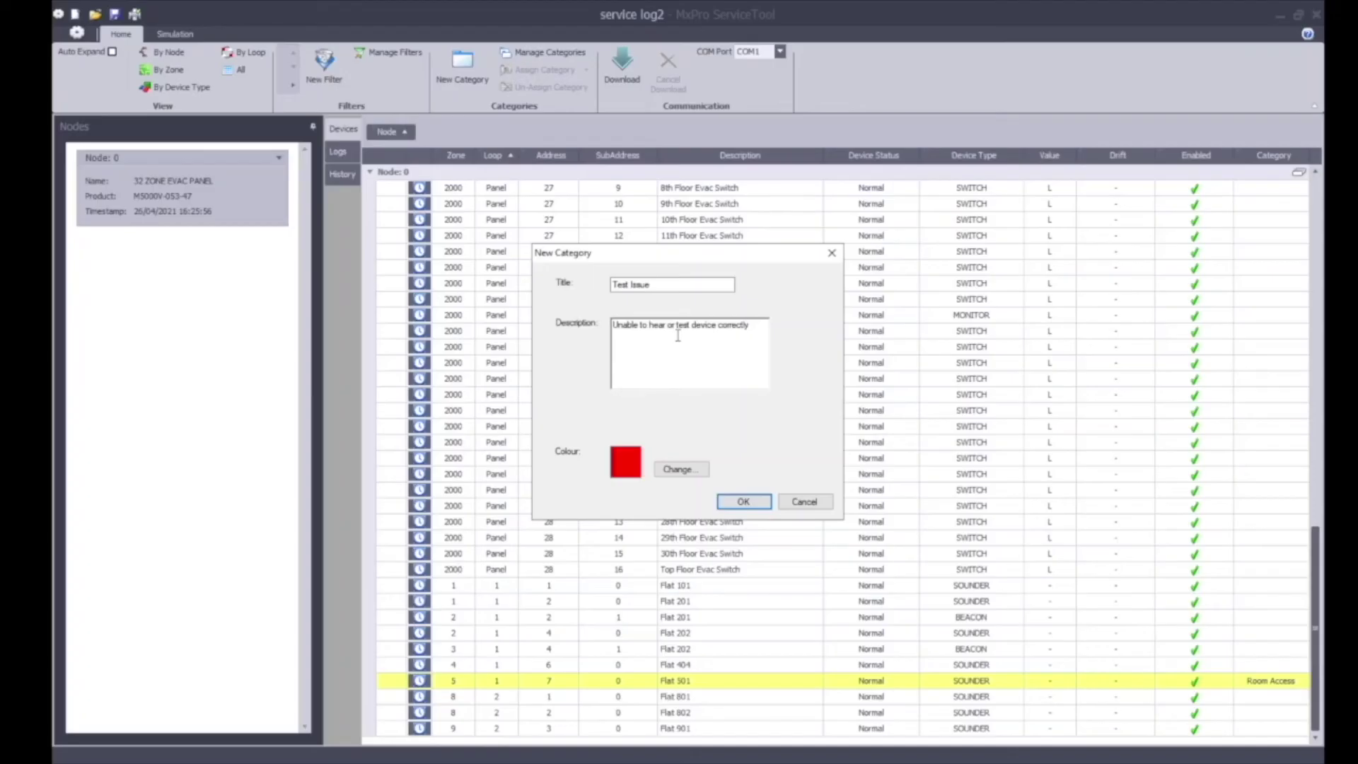
click(744, 501)
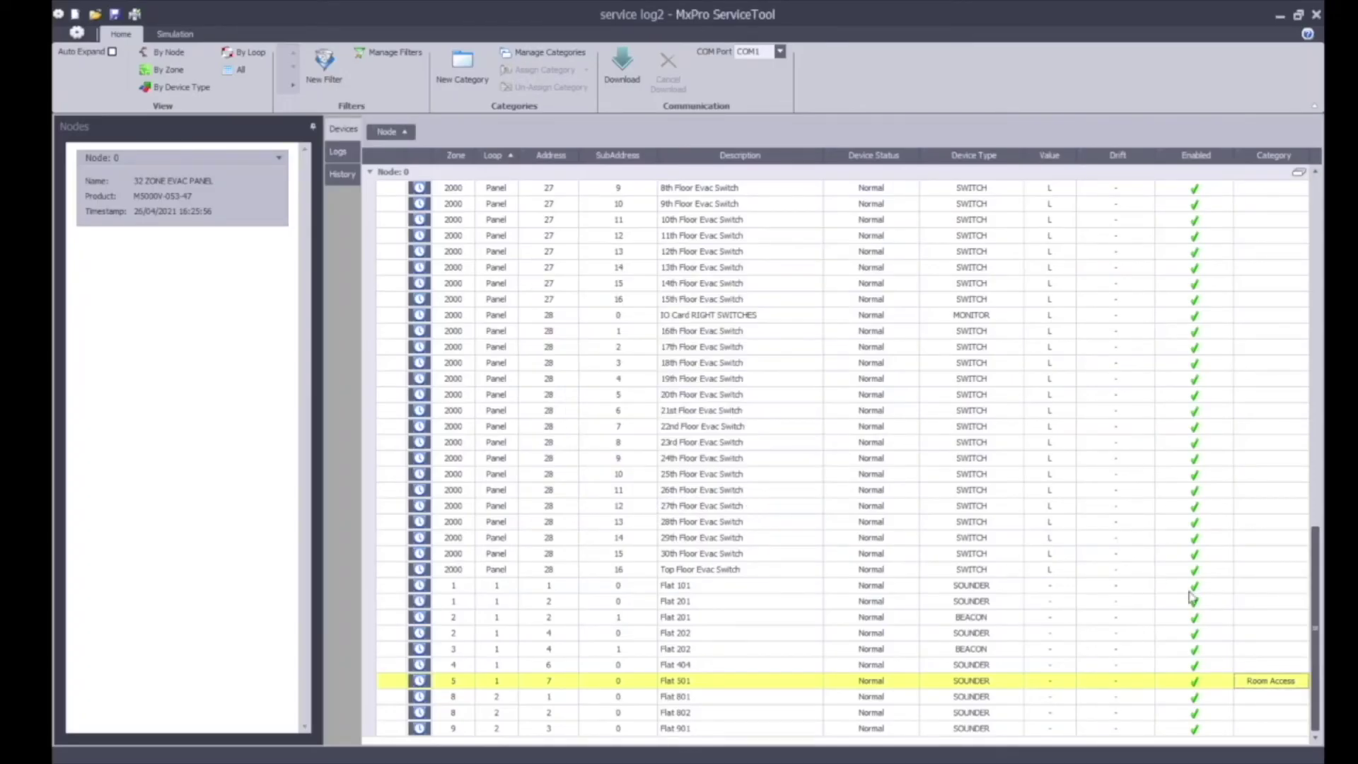
Tag the Flat 802 sounder with the red Sounder Test Issue category.
right_click(1263, 712)
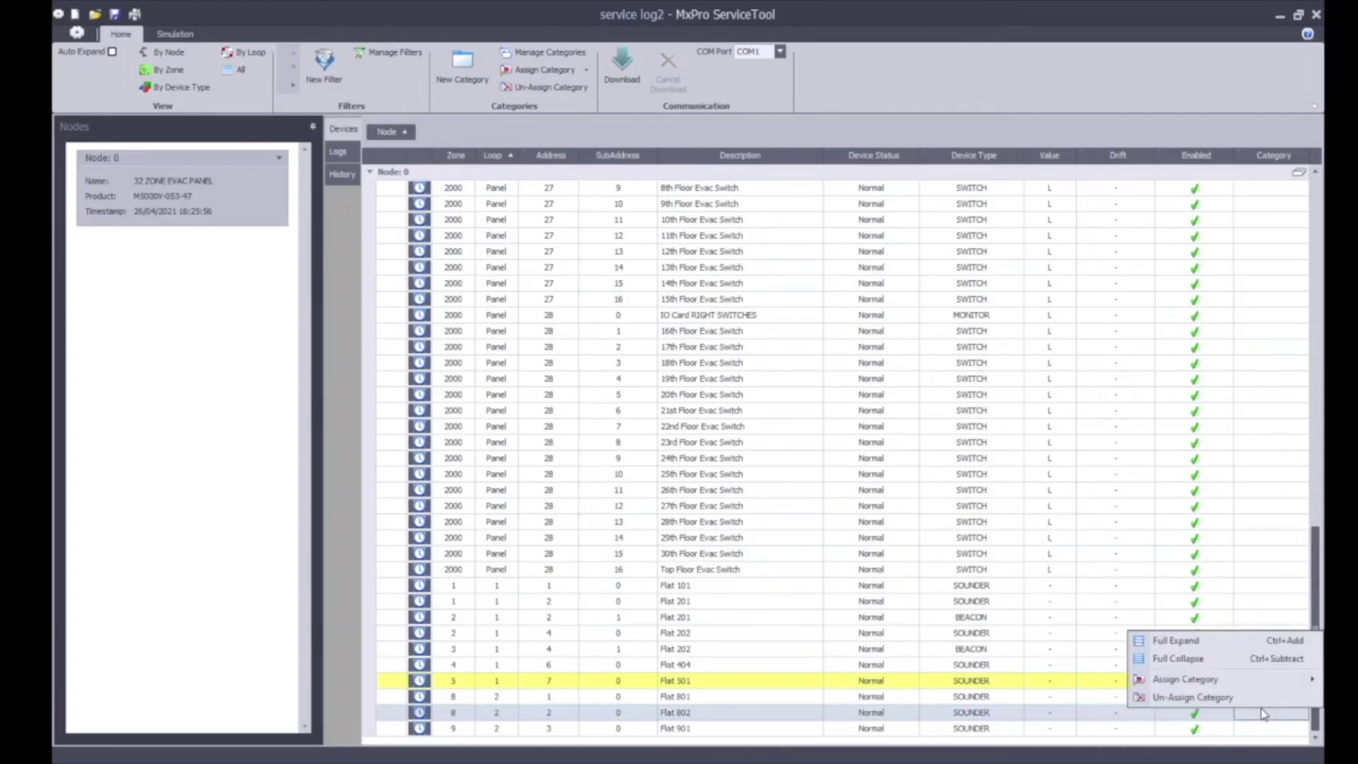
mouse_move(1239, 683)
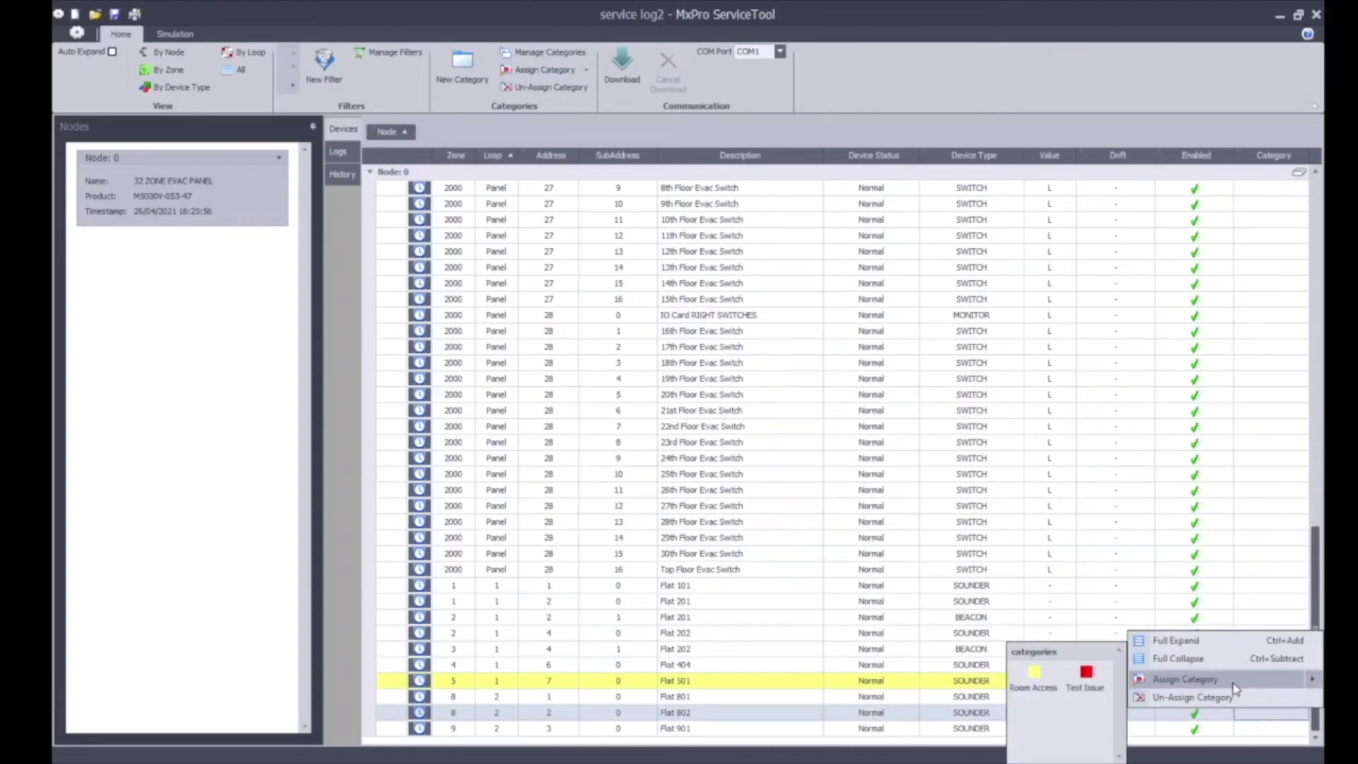
click(1086, 676)
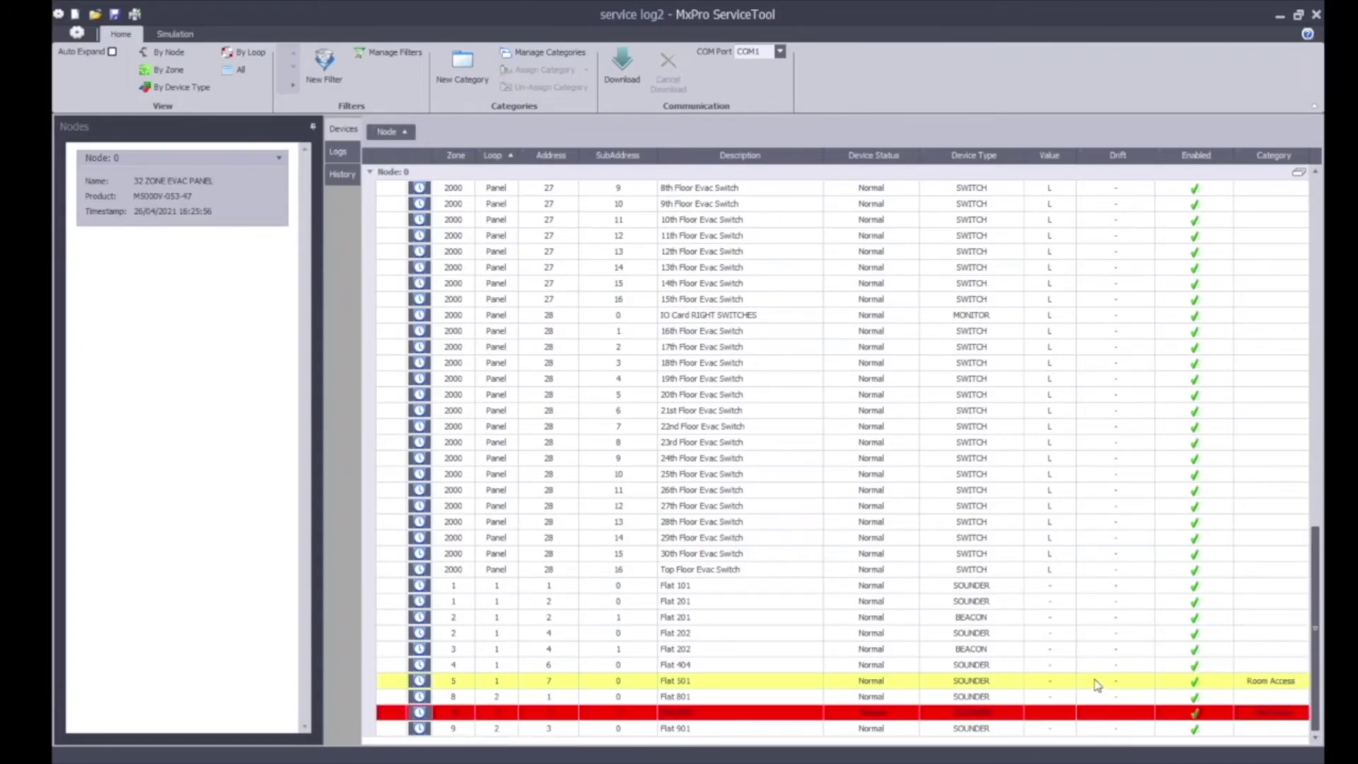
Save the device log file with the new category assignments.
click(1124, 604)
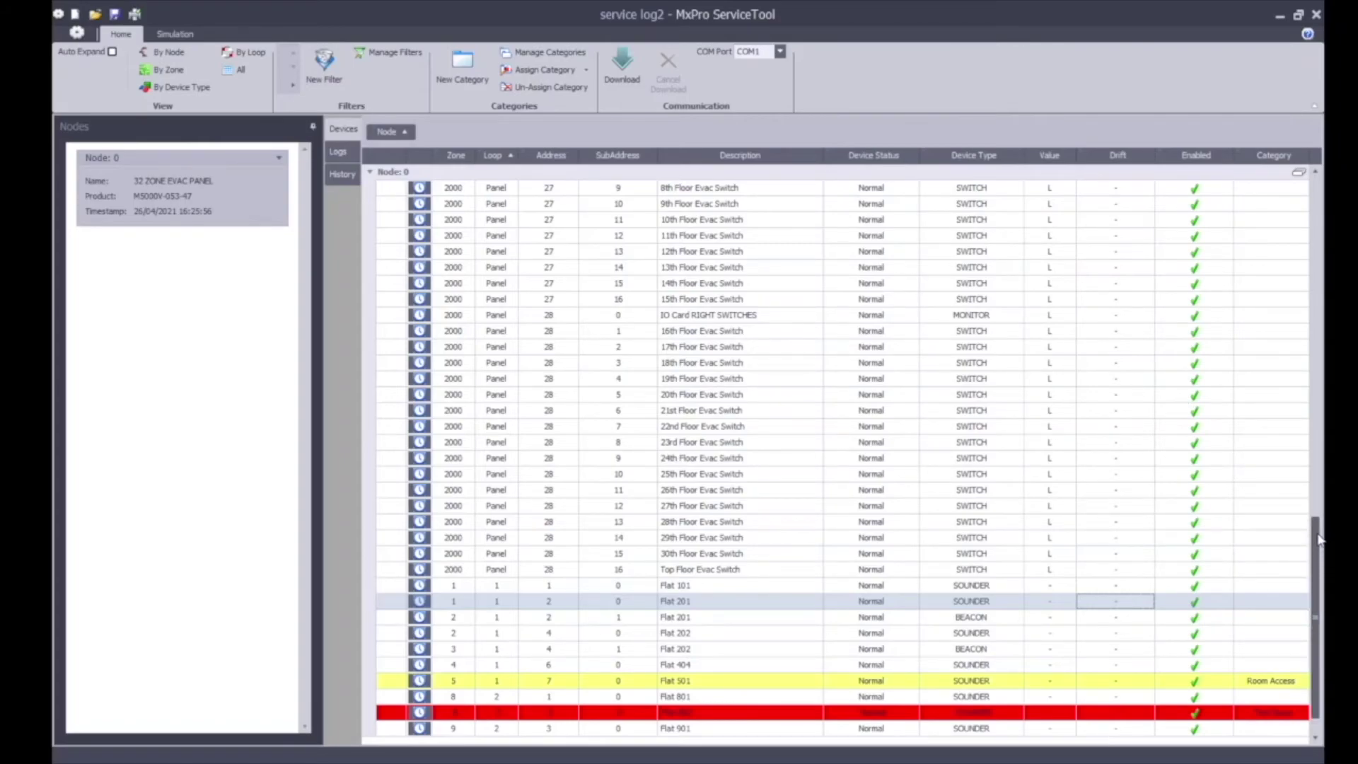
mouse_move(1317, 564)
mouse_down()
mouse_move(1318, 525)
mouse_move(1320, 563)
mouse_up()
click(117, 20)
click(80, 32)
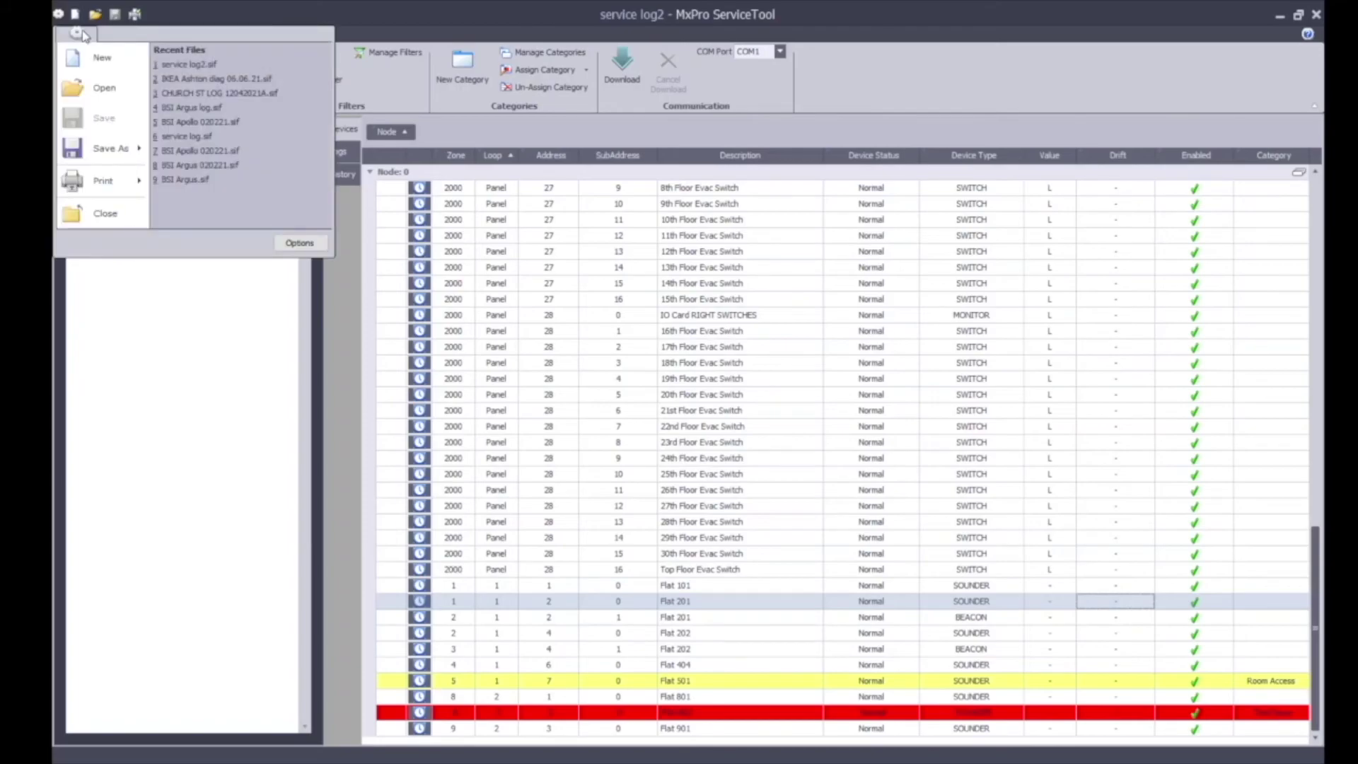
Export the device list as the Excel workbook 'service log2' (*.xls).
mouse_move(128, 152)
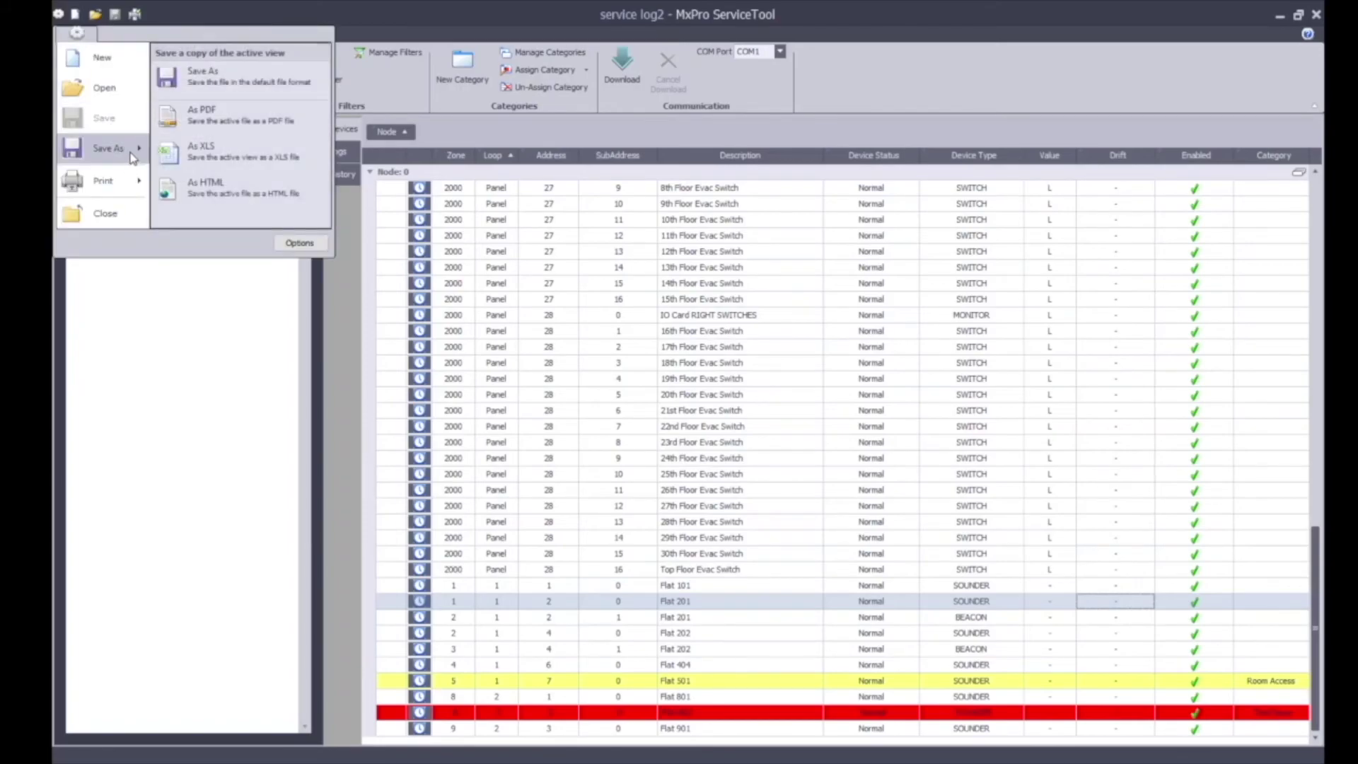
click(232, 159)
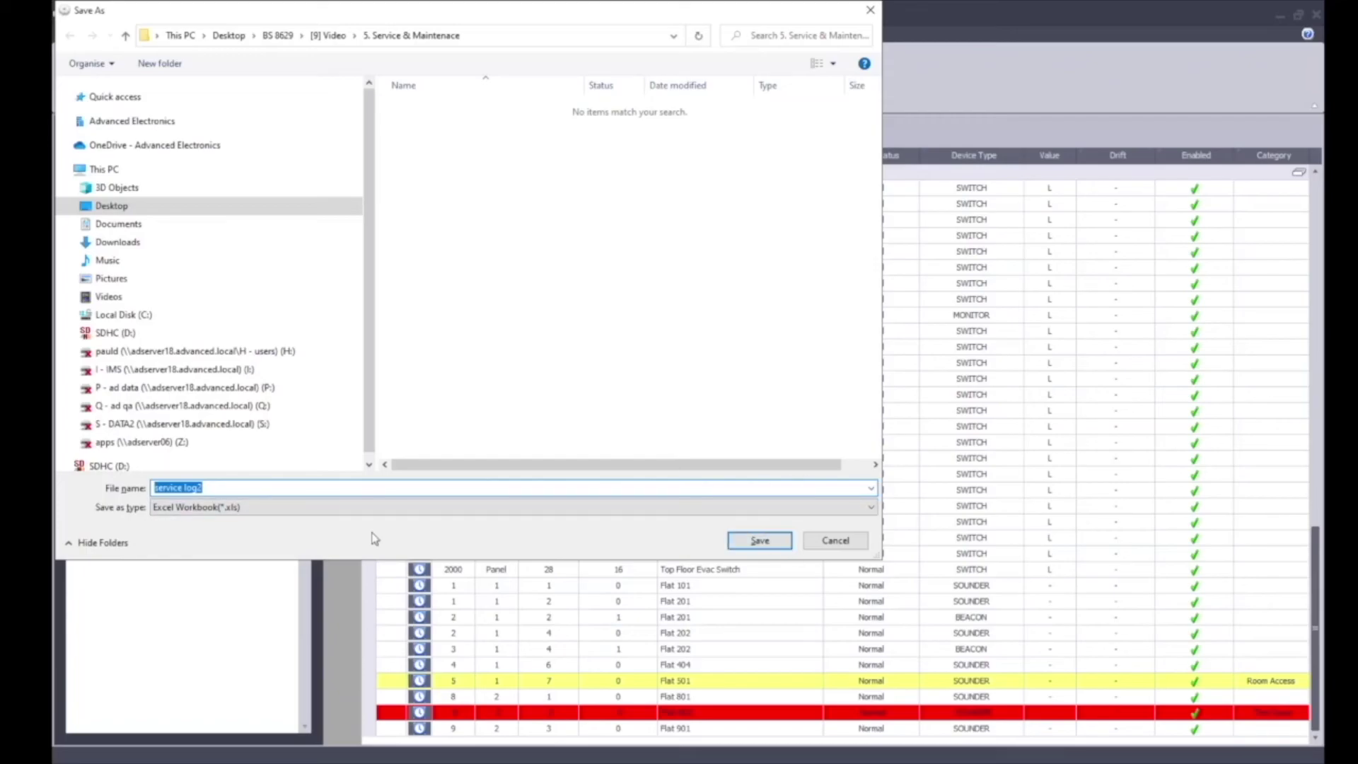
click(316, 488)
click(767, 543)
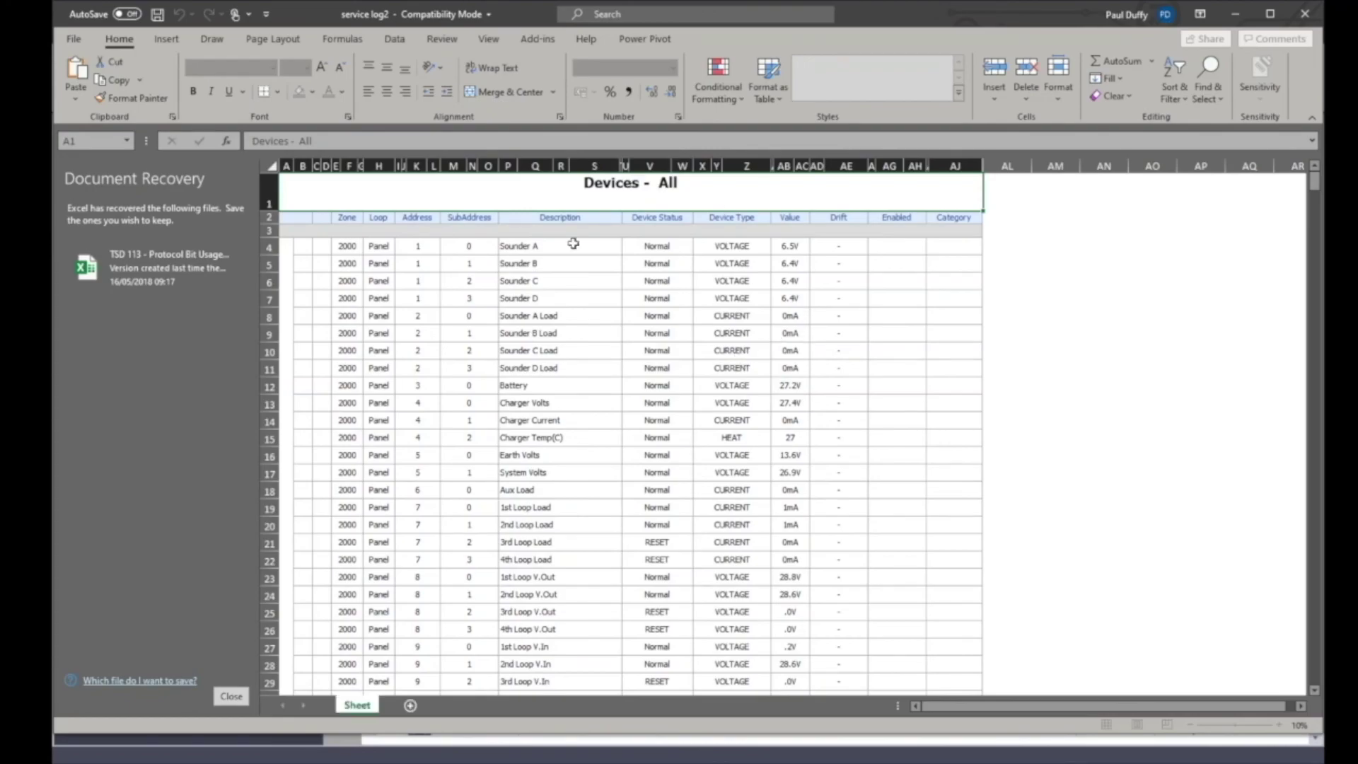
Close Document Recovery and review the coloured Room Access and Test Issue rows and Logs table.
click(235, 699)
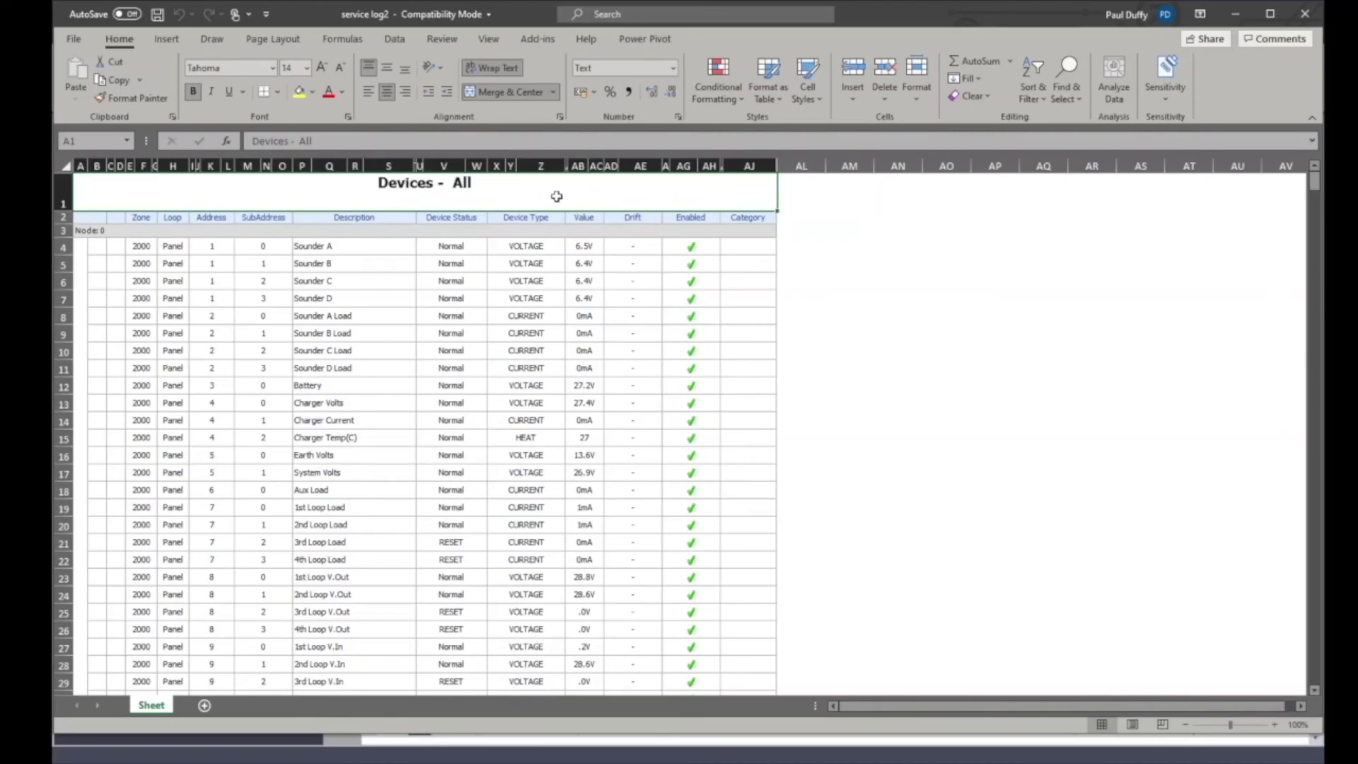
scroll(829, 512, down, 20)
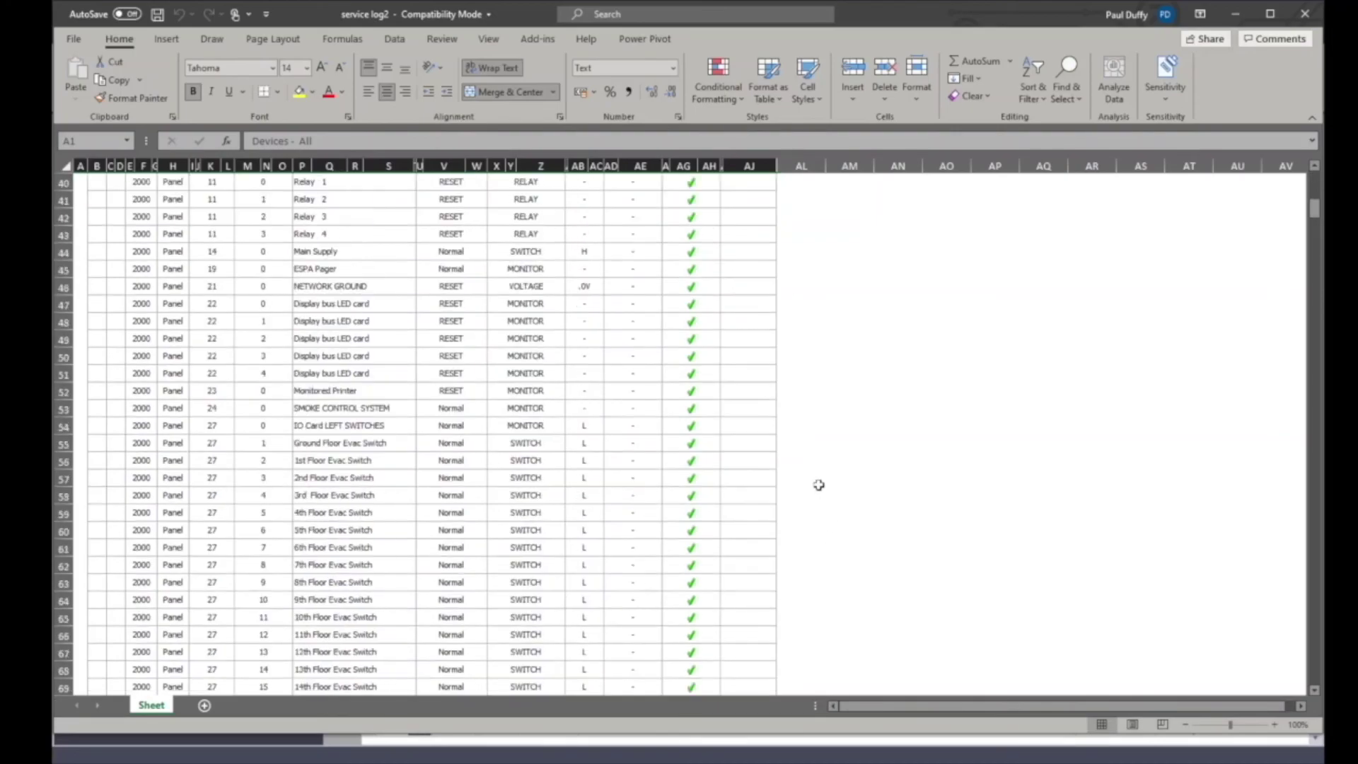
scroll(819, 485, down, 2)
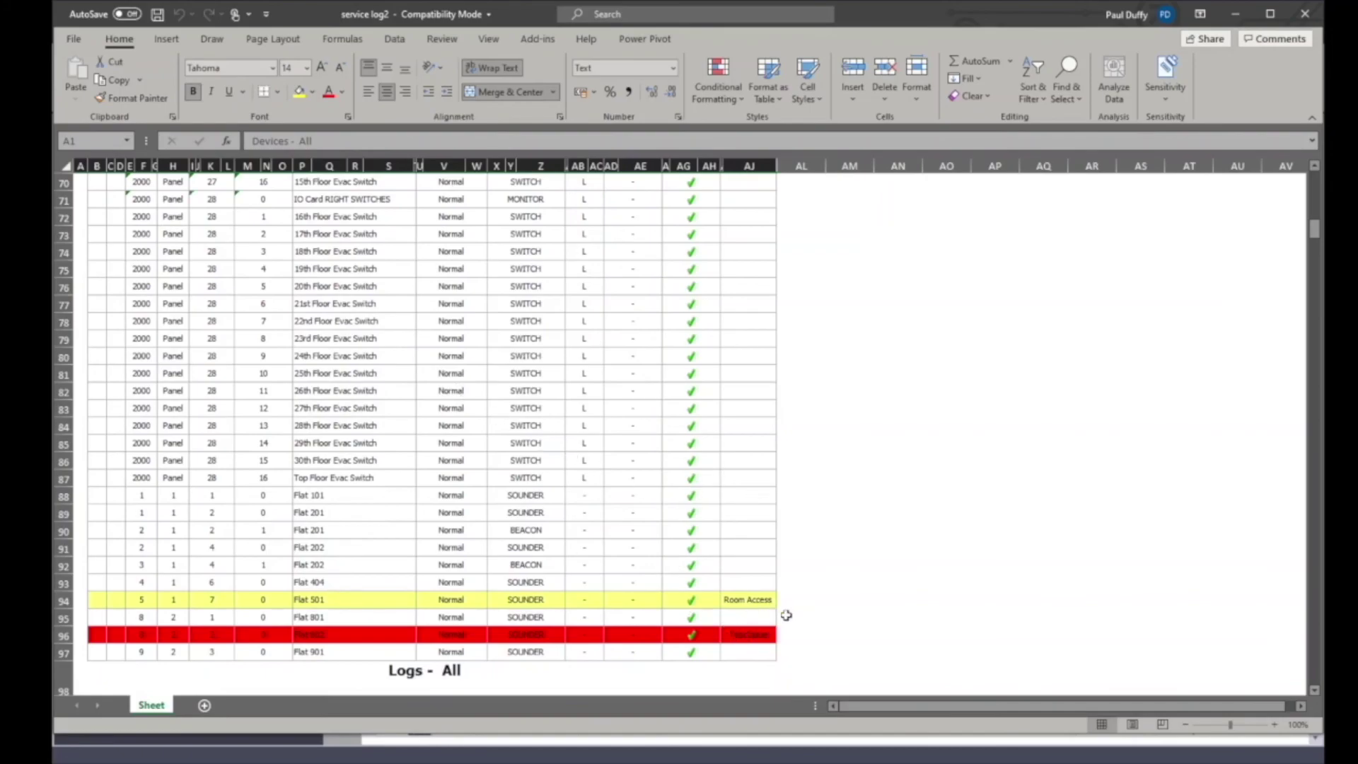
click(759, 635)
scroll(888, 624, down, 6)
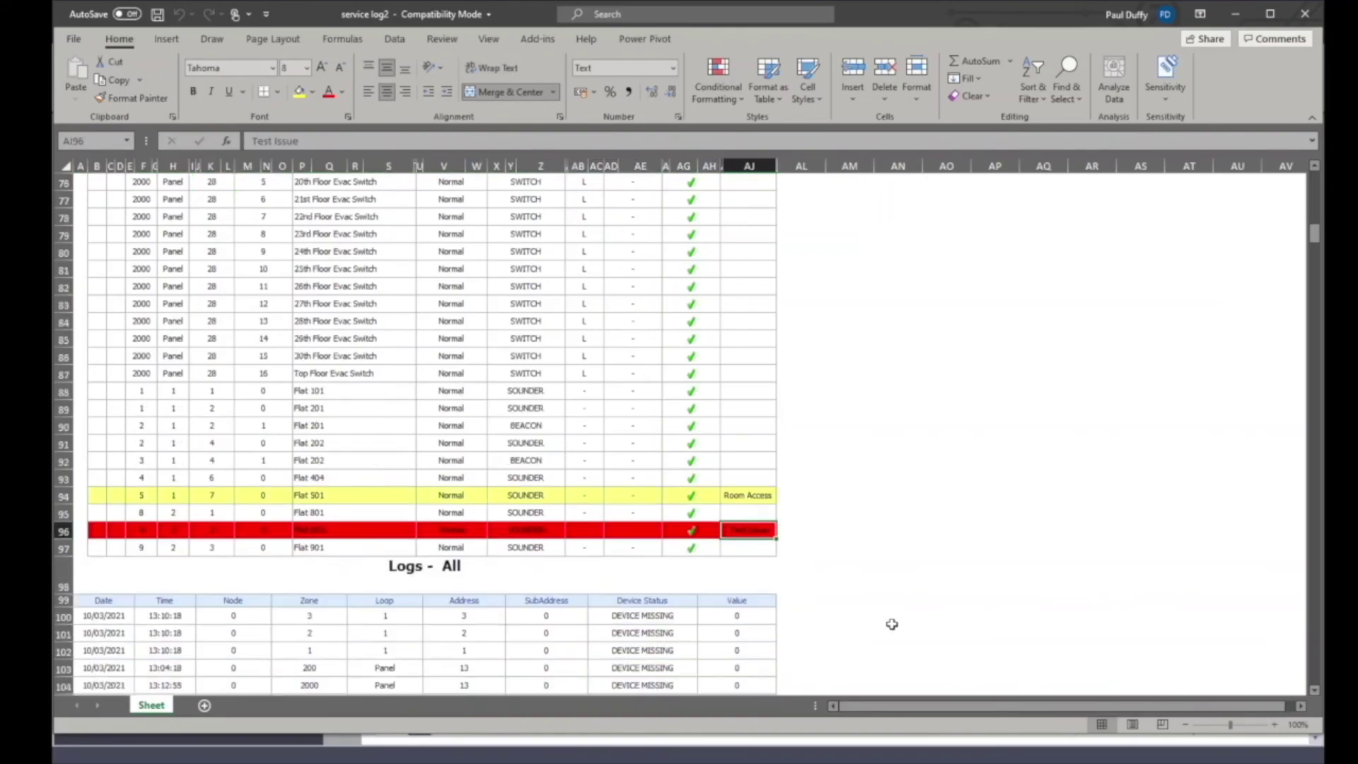
scroll(879, 600, down, 7)
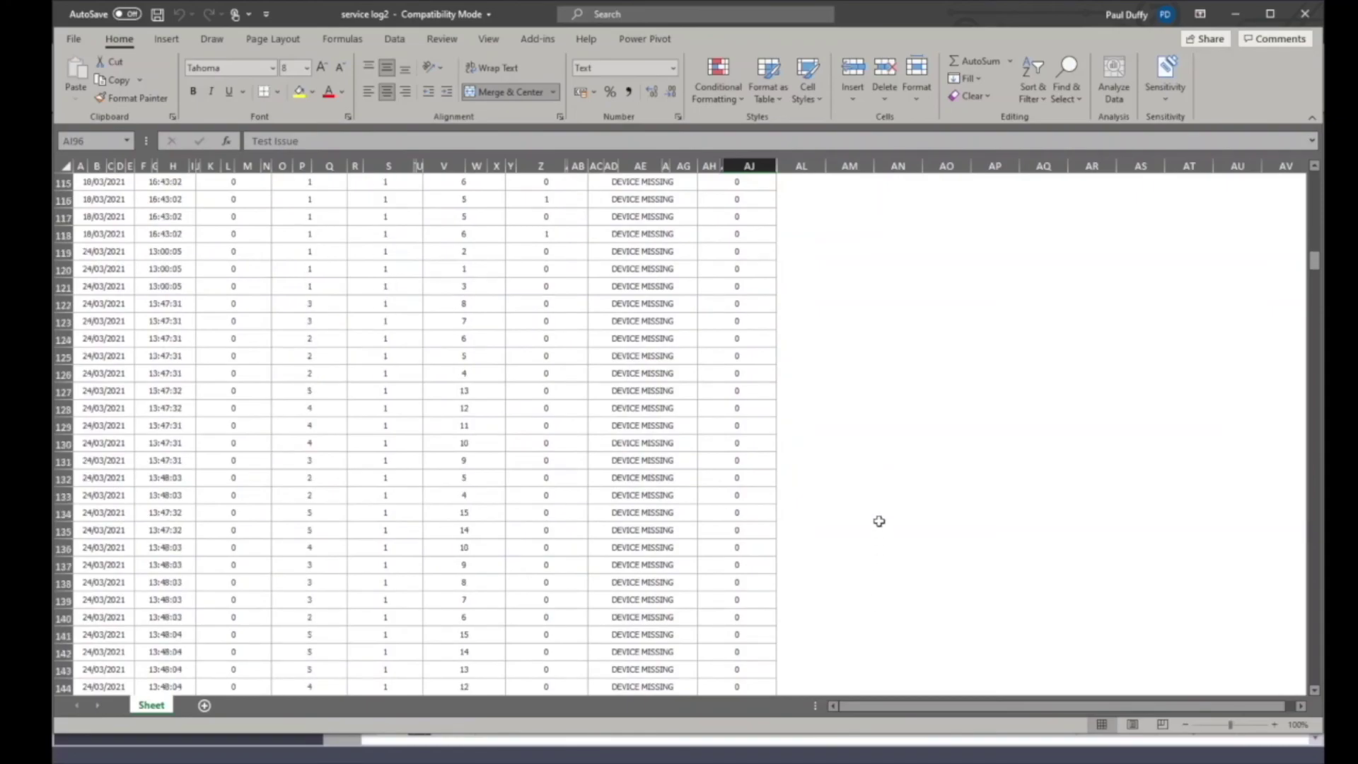
scroll(880, 521, up, 11)
scroll(878, 521, up, 2)
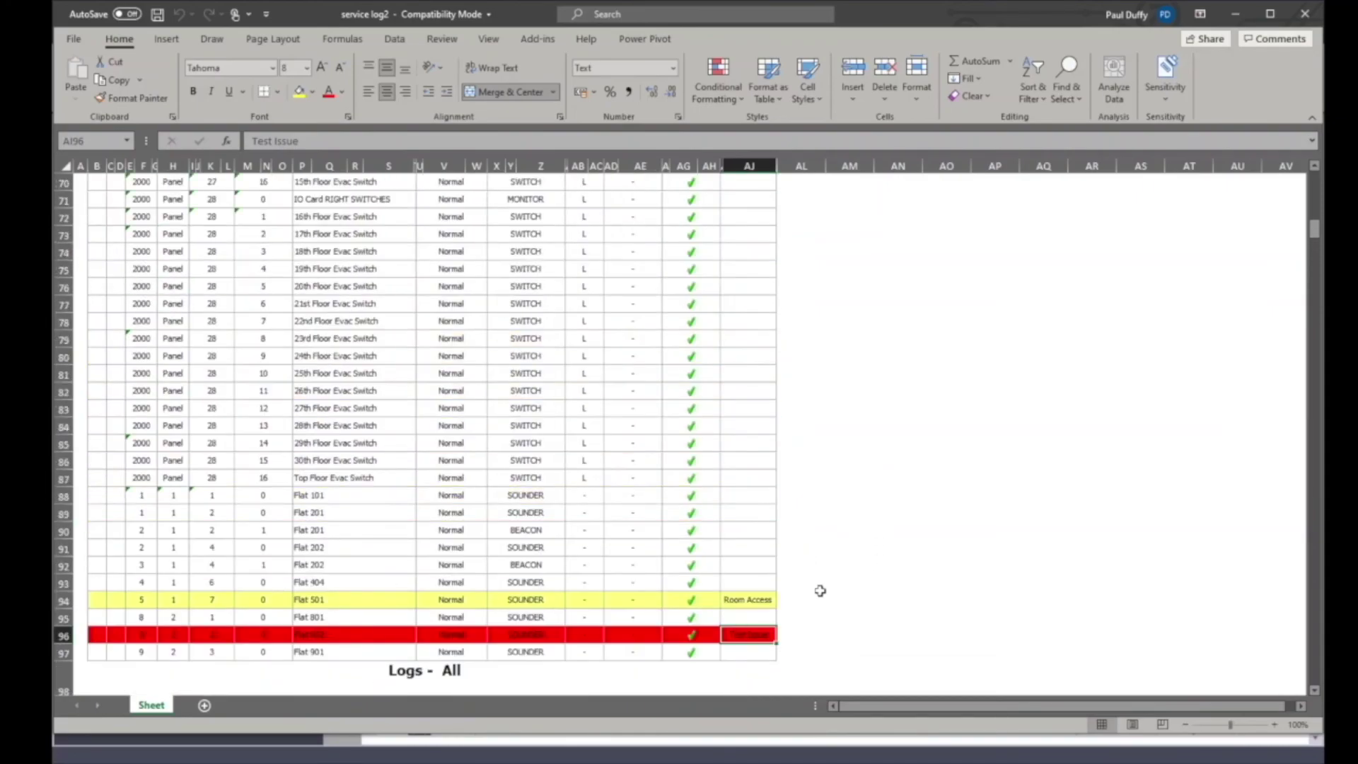
scroll(788, 394, up, 20)
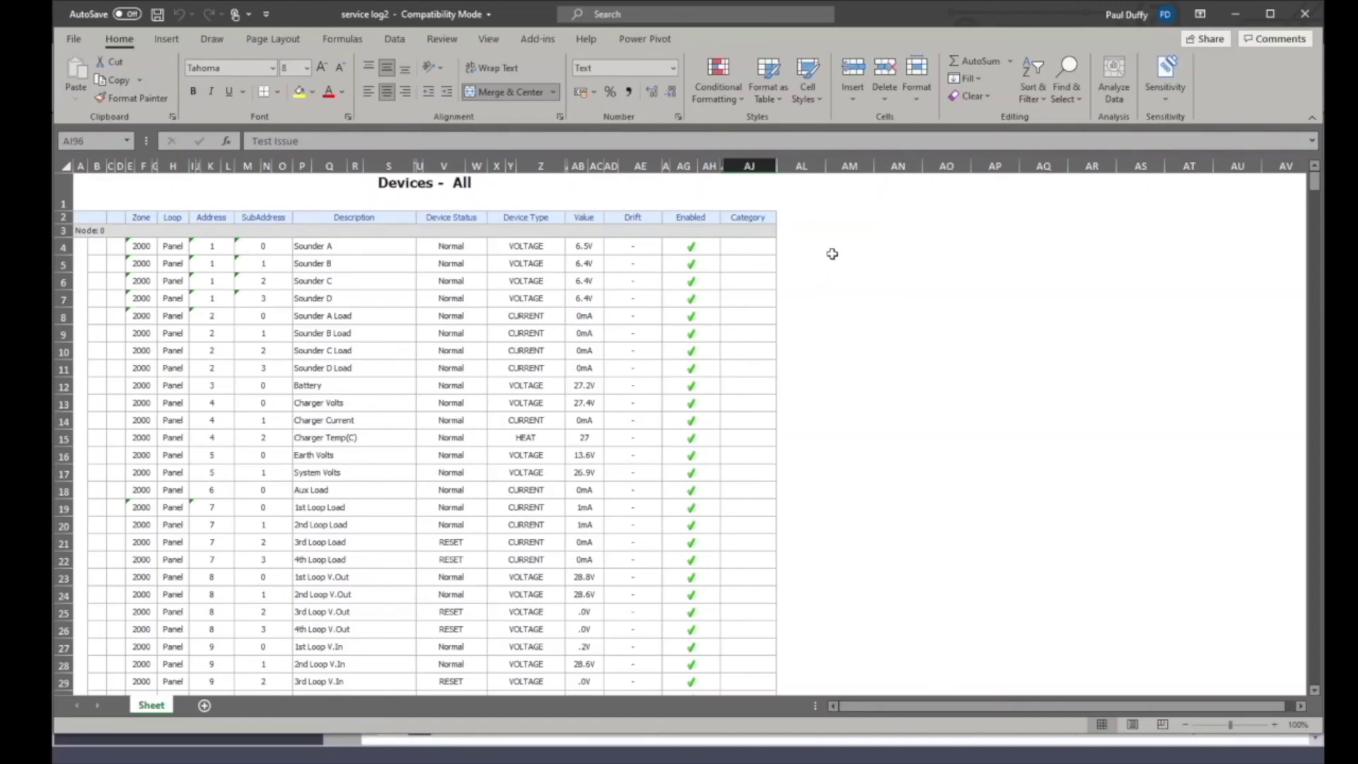
Minimize Excel to bring the MxPro ServiceTool device list back into view.
click(1235, 14)
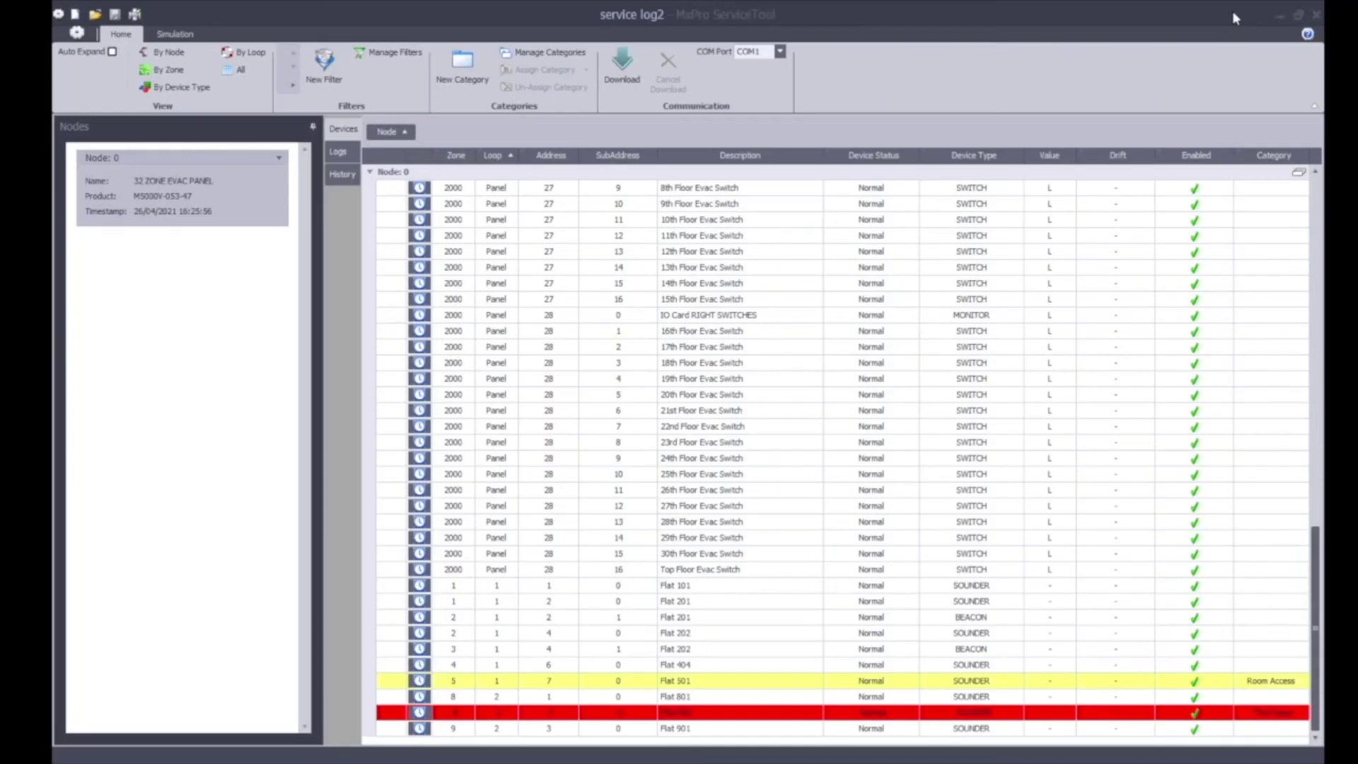